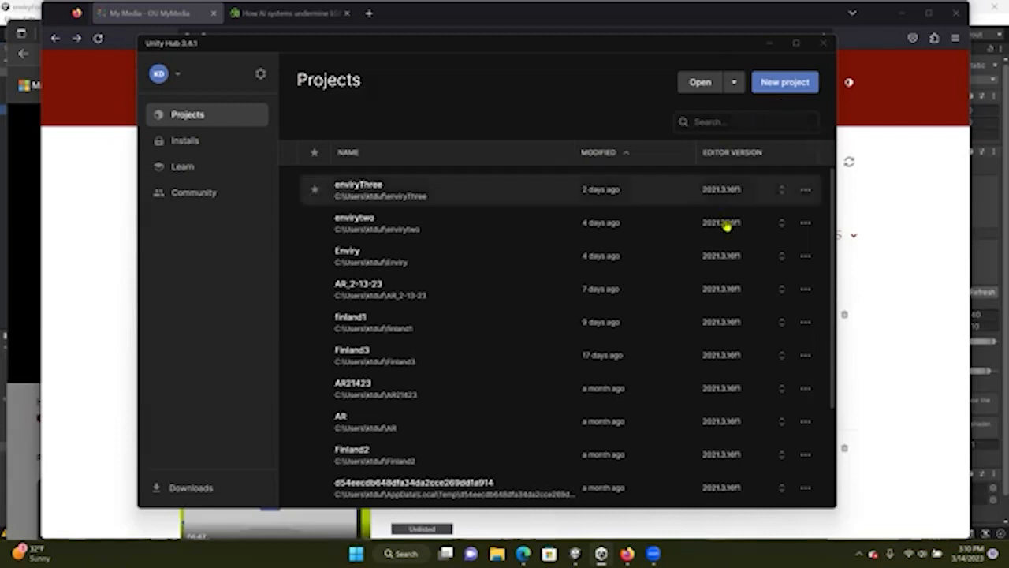
Create a new project from the 3D (HDRP) template named envirty4
click(783, 87)
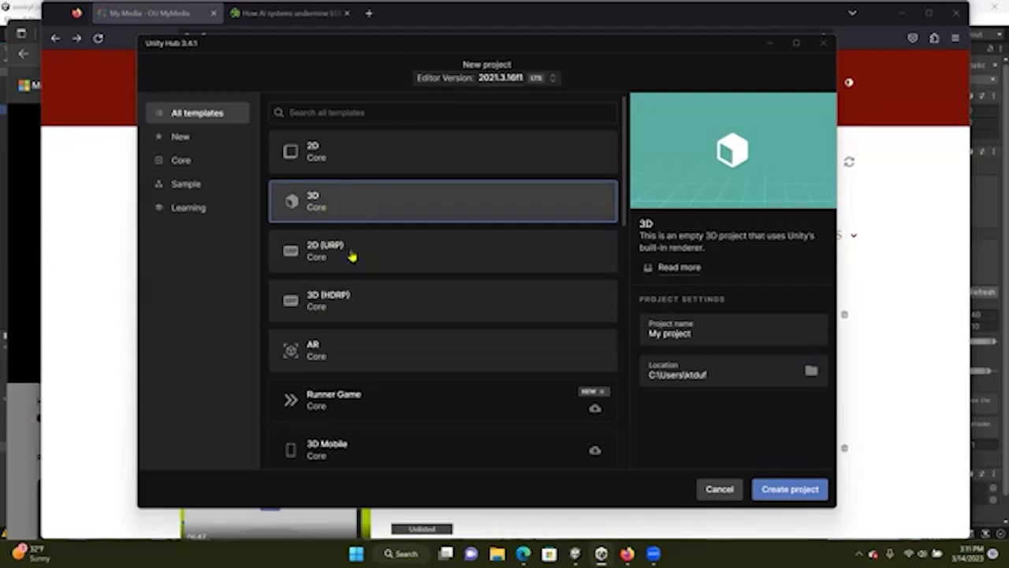
click(337, 313)
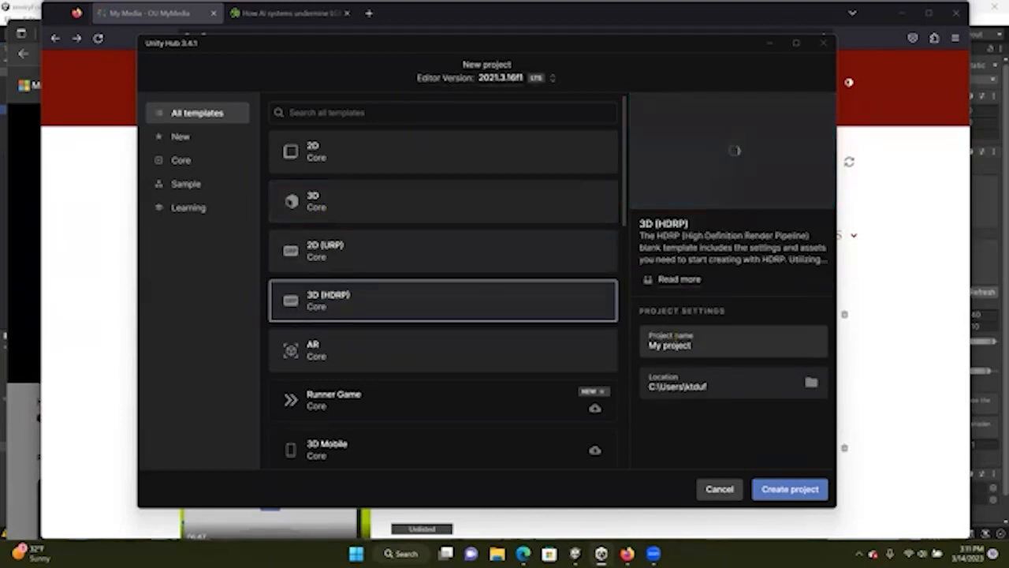
drag(693, 345, 626, 346)
text(erviron4)
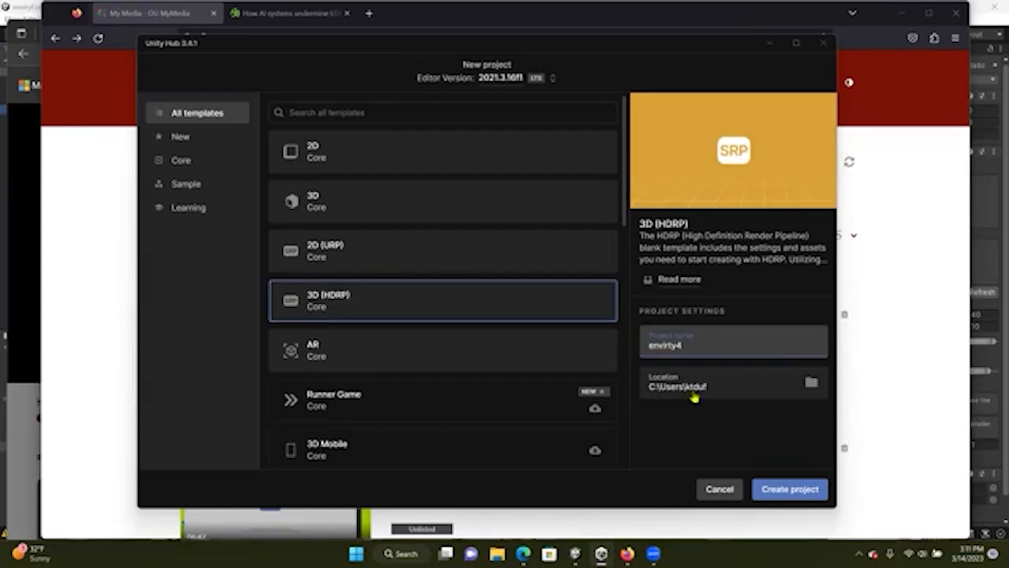
click(792, 492)
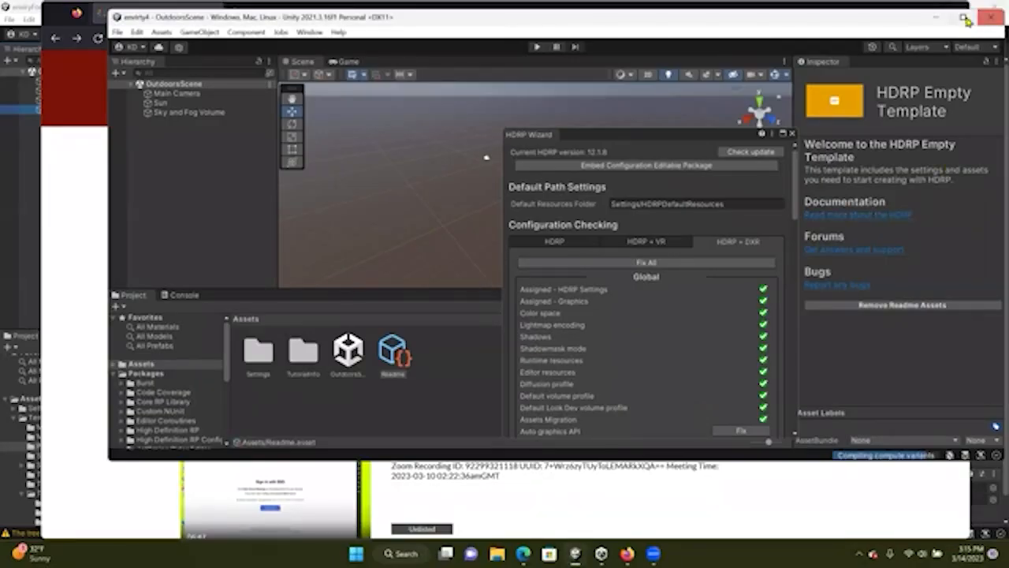
Move the HDRP Wizard and review the configuration checks on its HDRP page
click(968, 12)
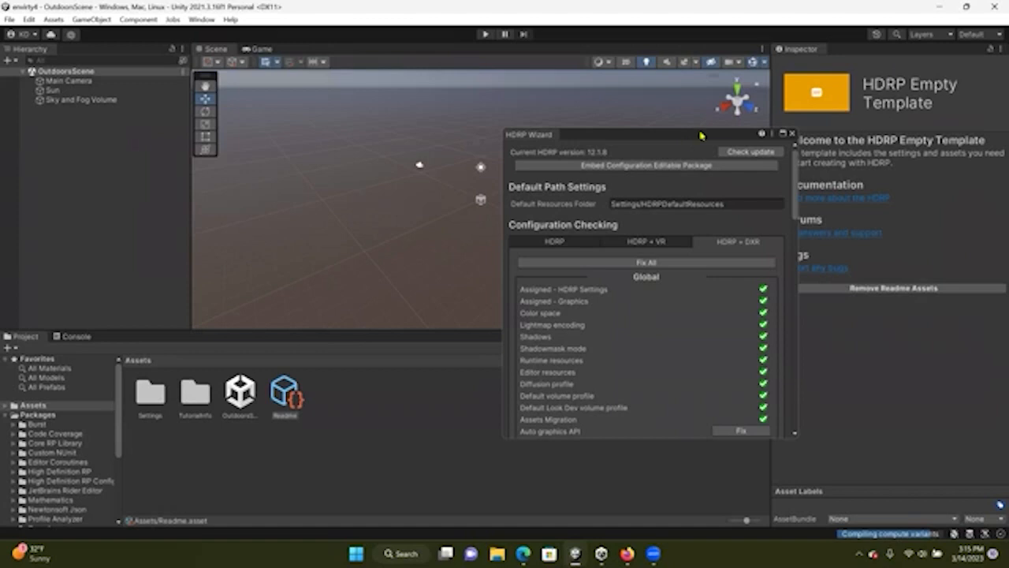
drag(553, 140, 603, 149)
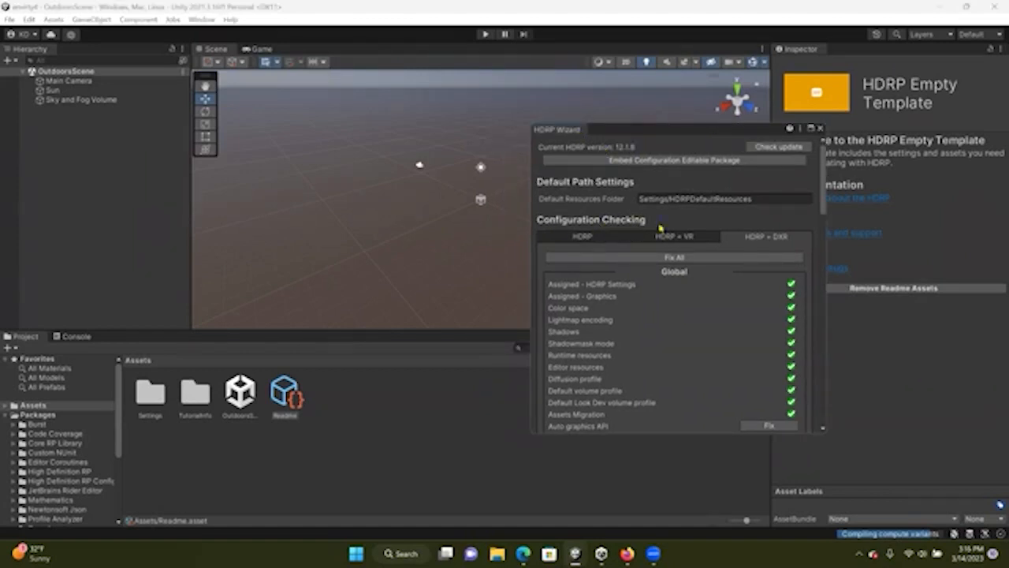
click(593, 243)
scroll(585, 245, down, 3)
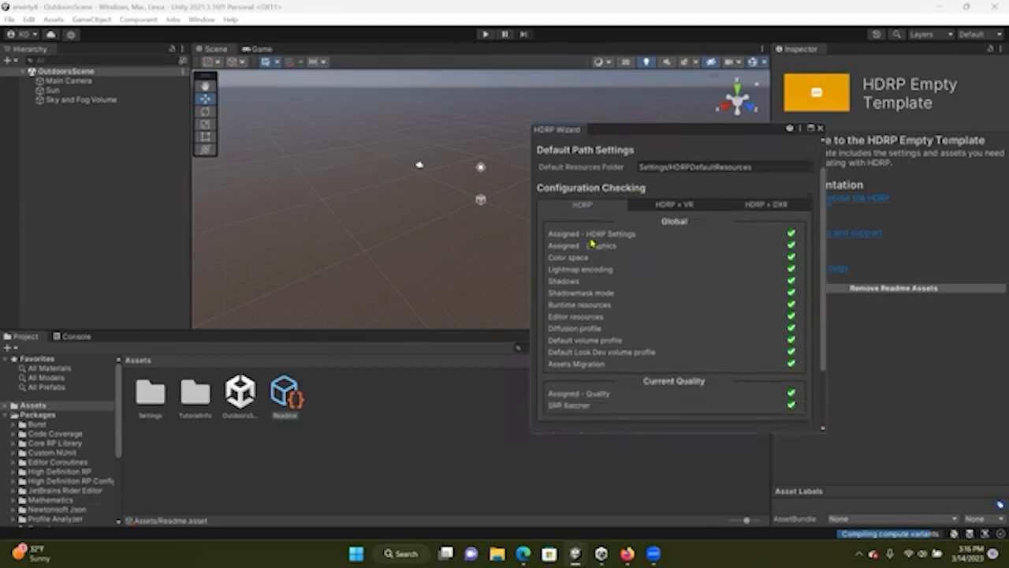
scroll(592, 243, up, 3)
scroll(595, 240, down, 3)
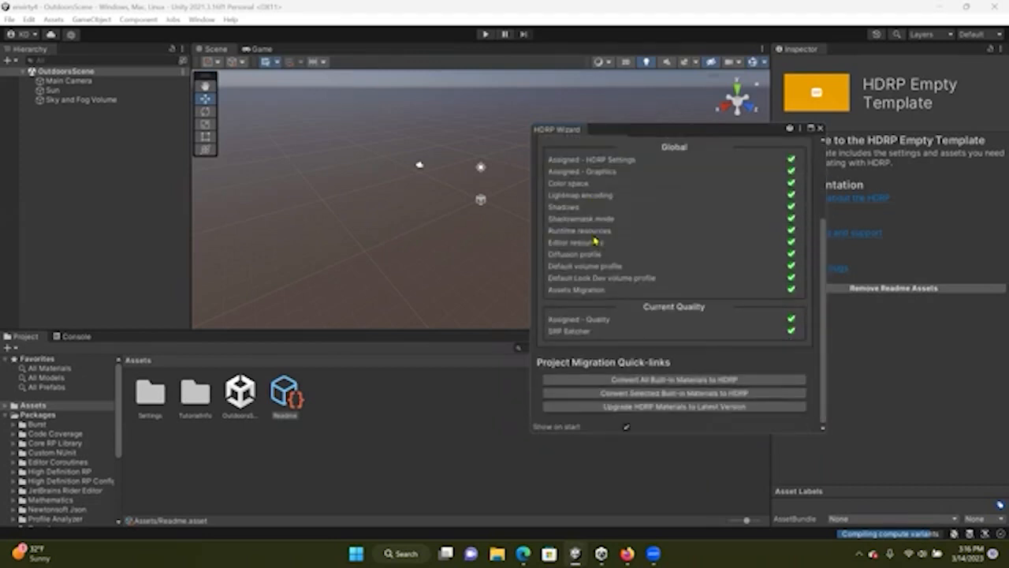
scroll(616, 252, up, 3)
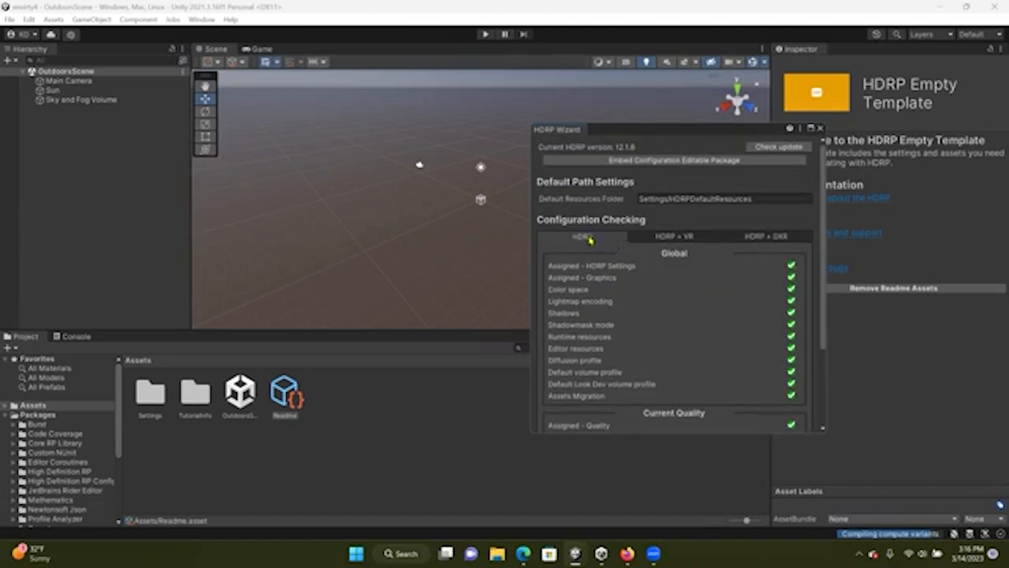
Review the configuration checks listed for HDRP + VR and HDRP + DXR in the wizard
click(670, 238)
scroll(722, 291, down, 3)
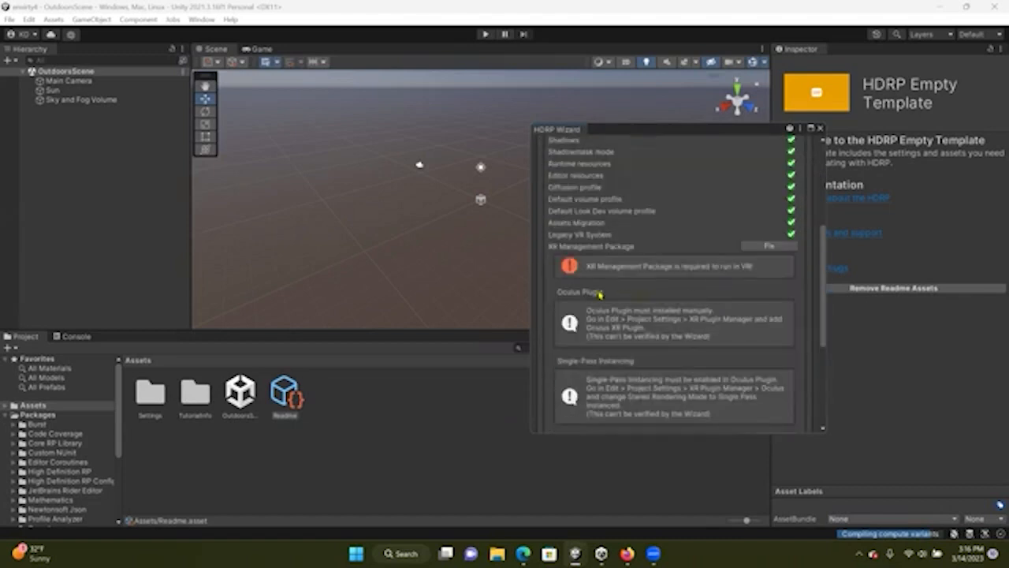
scroll(741, 270, down, 5)
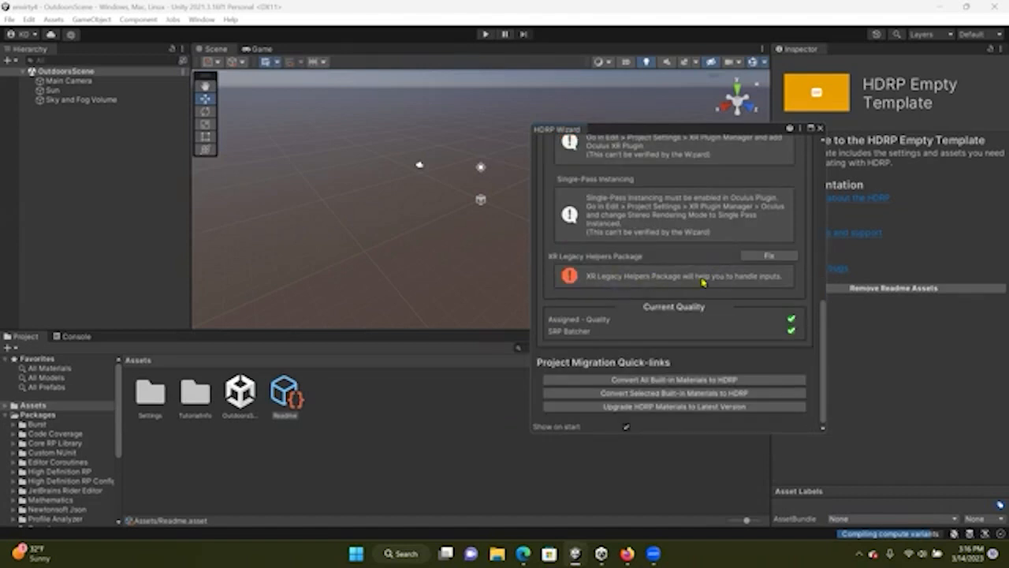
scroll(725, 285, up, 8)
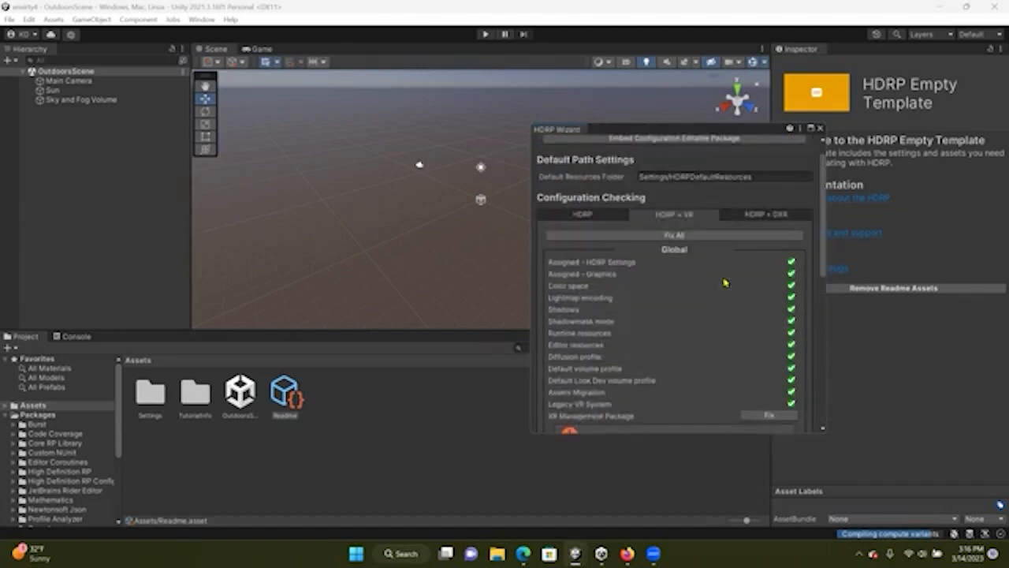
scroll(755, 322, down, 5)
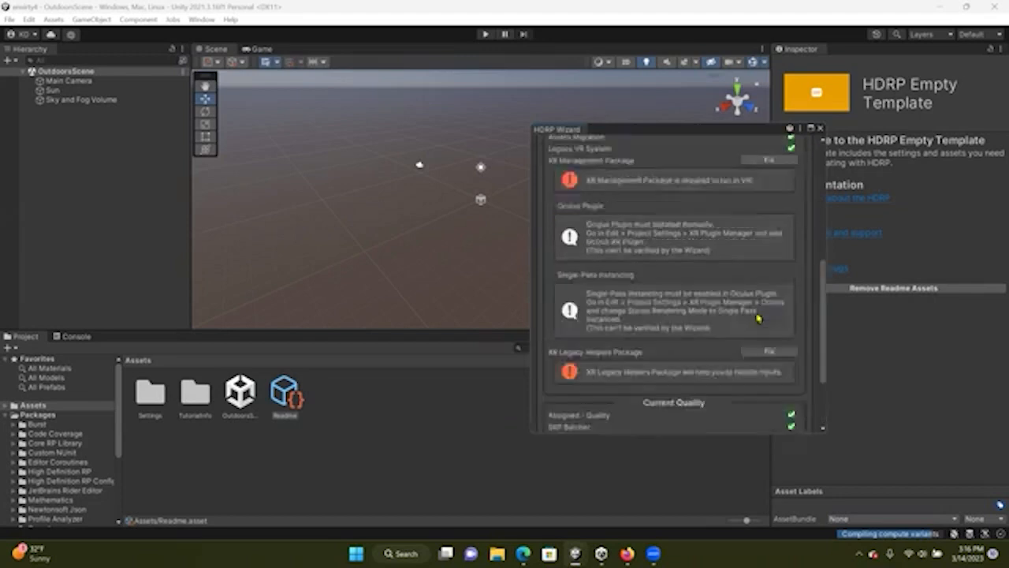
scroll(755, 314, up, 6)
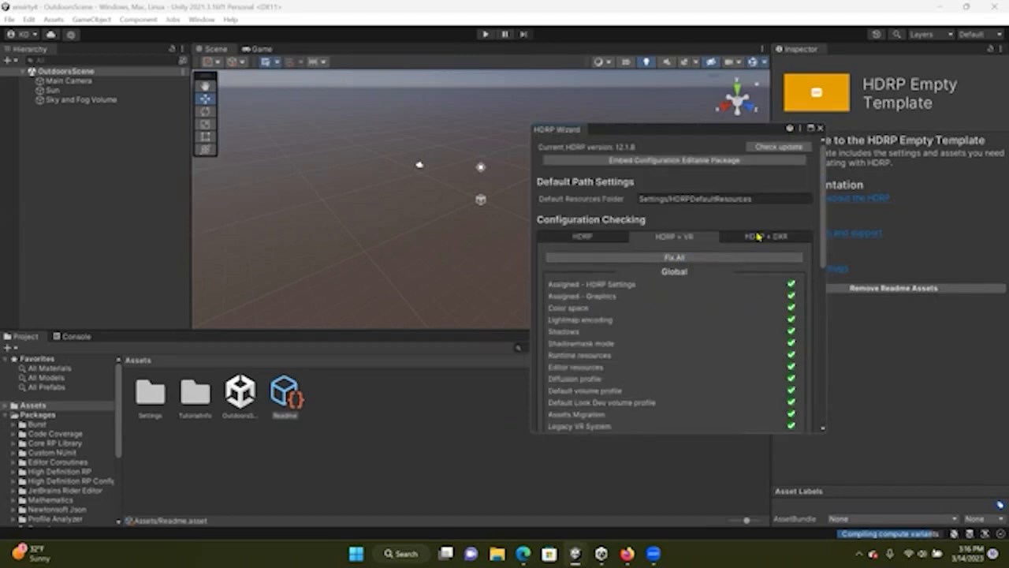
click(740, 241)
scroll(692, 319, down, 10)
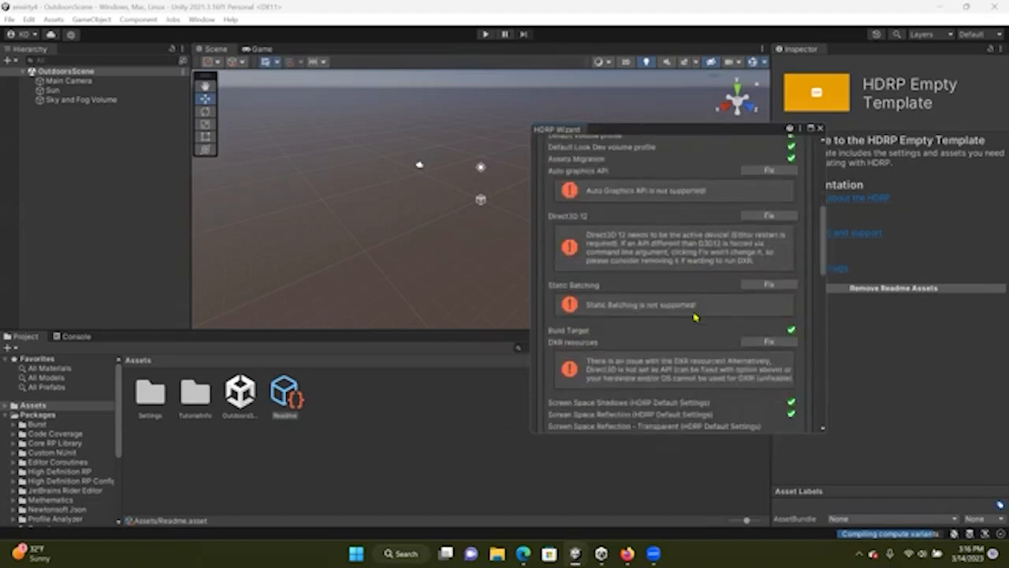
scroll(694, 317, up, 10)
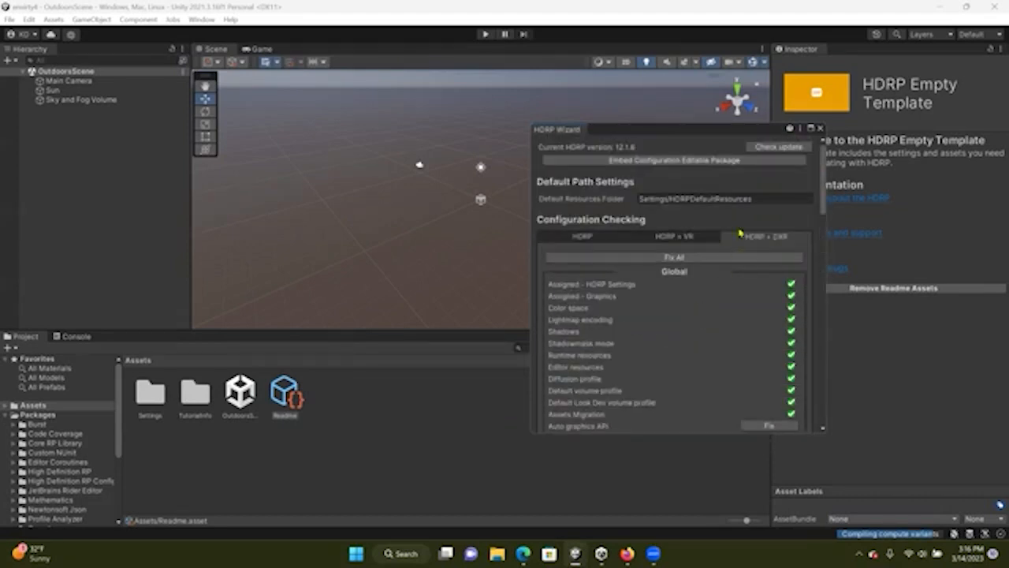
Apply Fix All to the HDRP + VR configuration in the HDRP Wizard
click(686, 236)
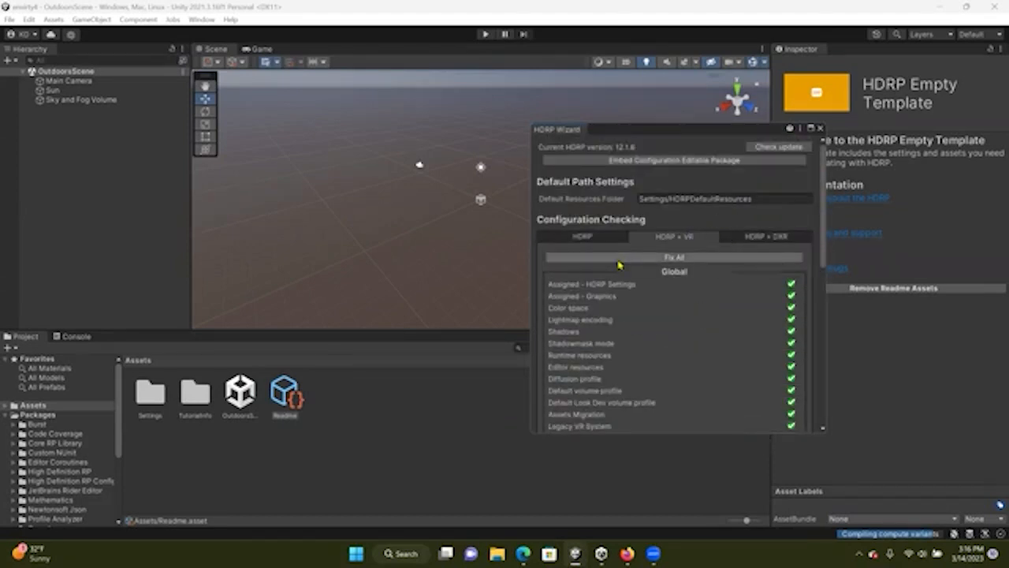
click(682, 259)
scroll(723, 296, down, 10)
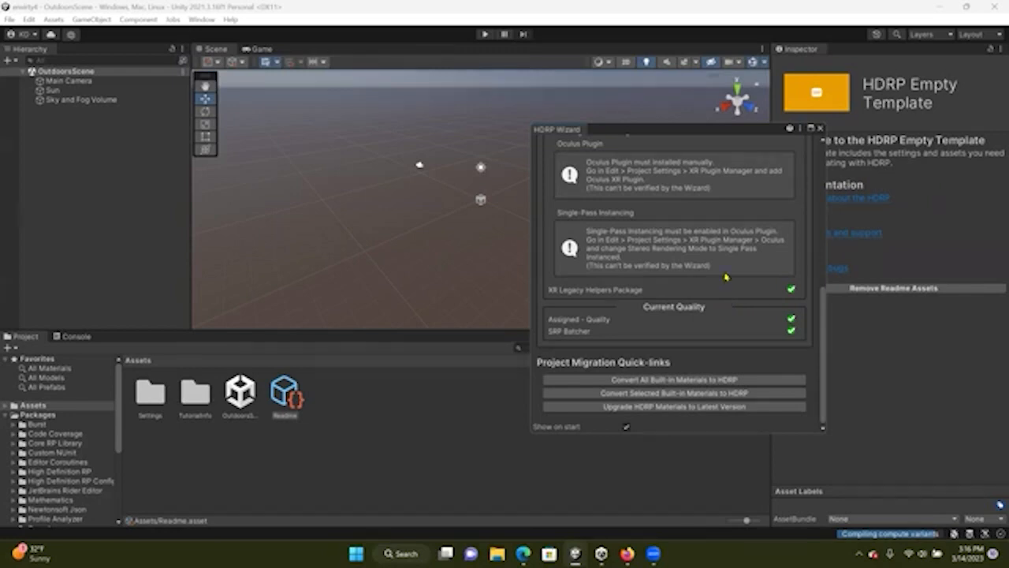
scroll(727, 282, up, 10)
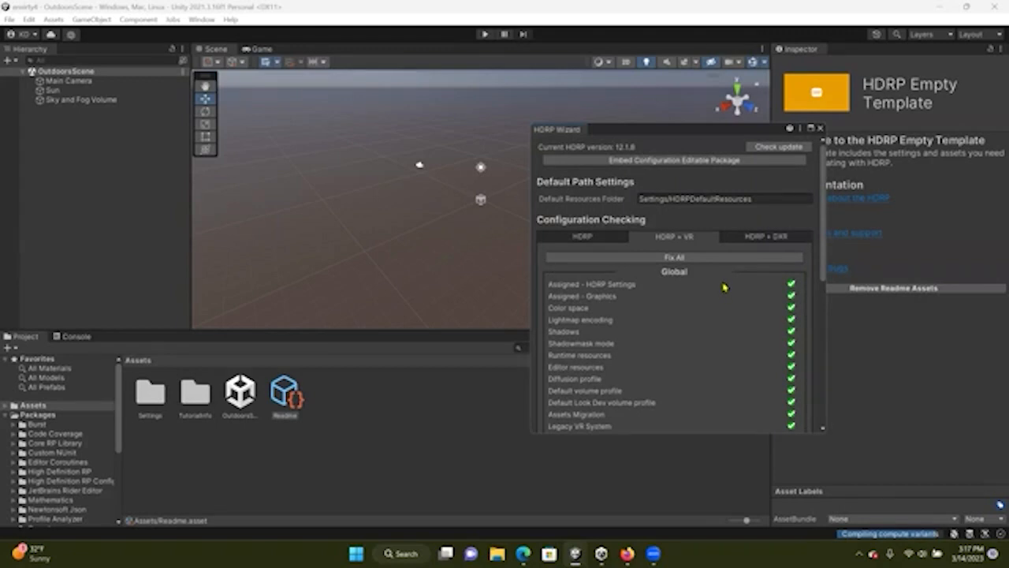
Apply Fix All to the HDRP + DXR configuration and restart the editor
click(756, 238)
scroll(738, 295, down, 5)
scroll(739, 294, up, 5)
click(678, 259)
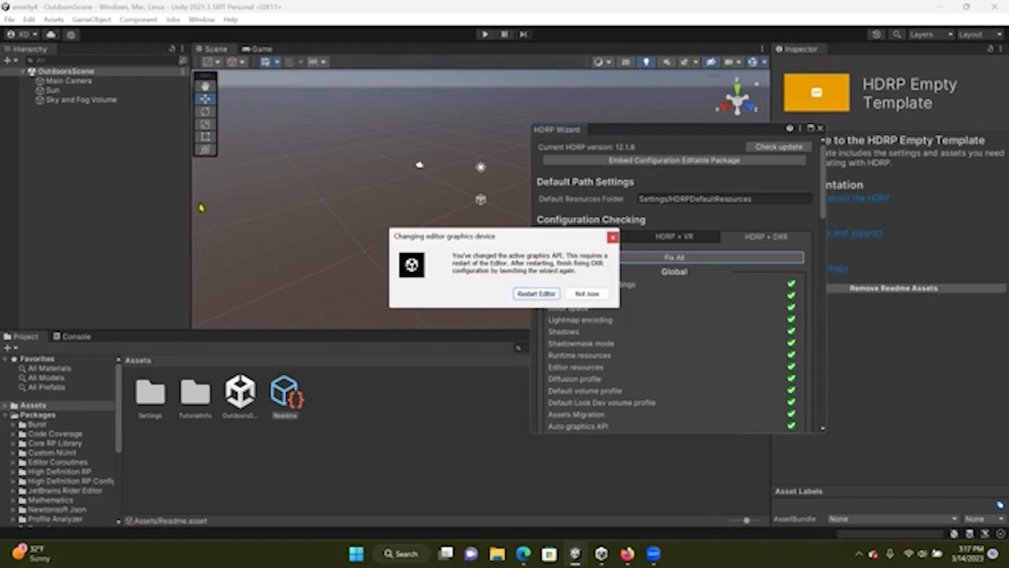
click(536, 293)
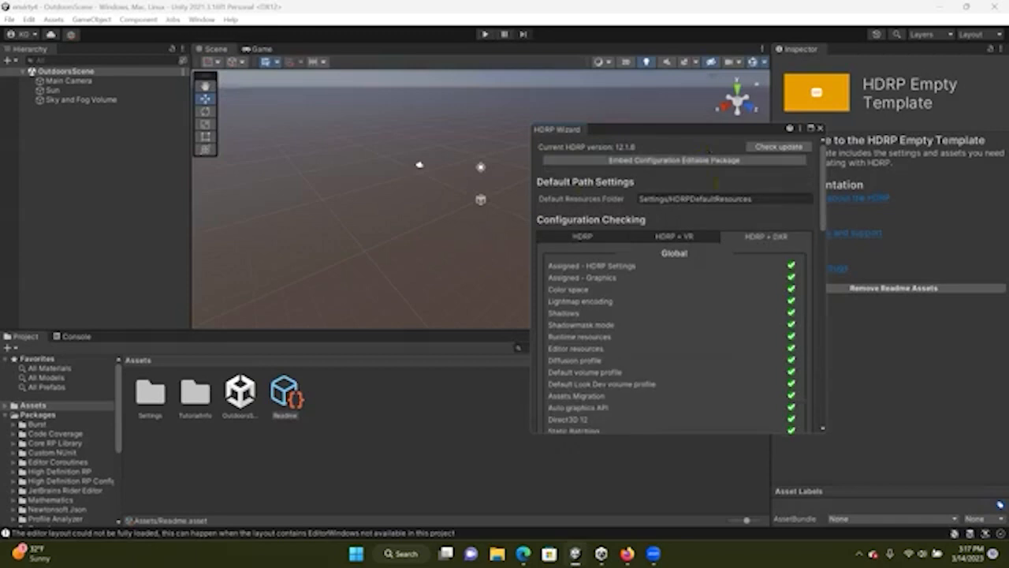
Review the HDRP + DXR checks after the restart and close the HDRP Wizard
scroll(710, 313, down, 7)
scroll(709, 313, down, 5)
scroll(710, 310, up, 10)
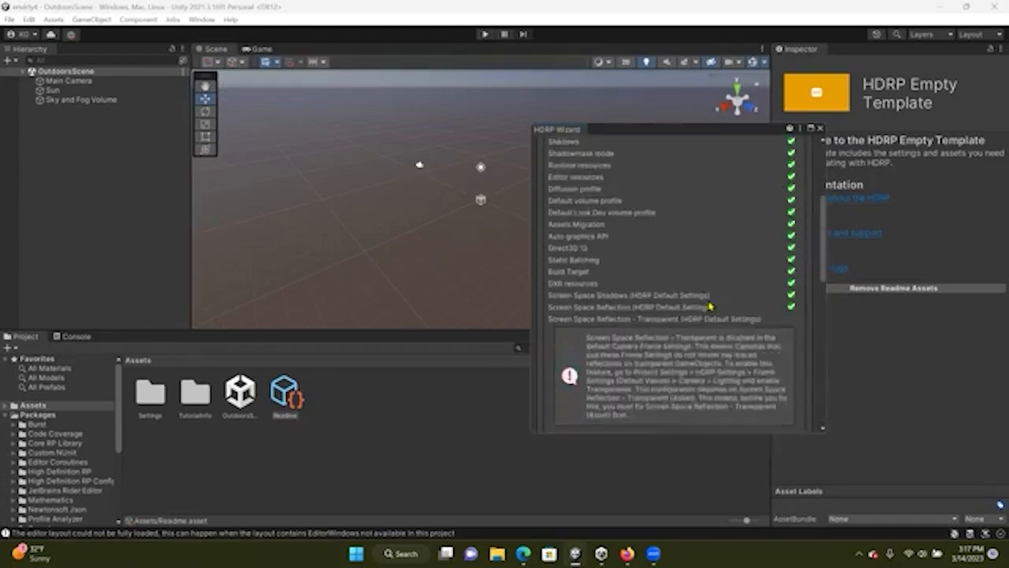
click(820, 127)
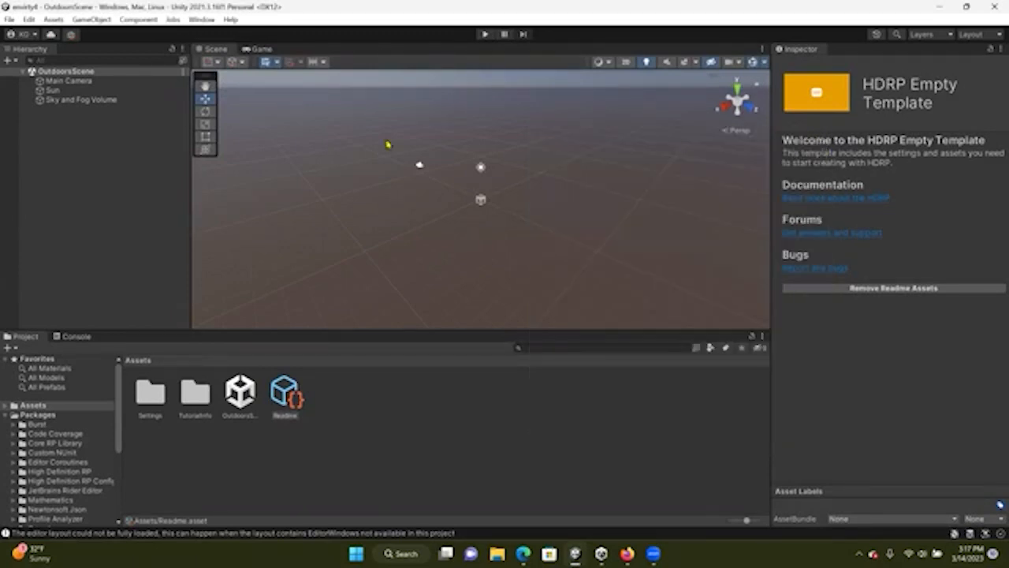
Examine the Scriptable Render Pipeline asset choices in the project's Graphics settings, reselect HDRenderPipelineAsset, and close Project Settings
click(30, 20)
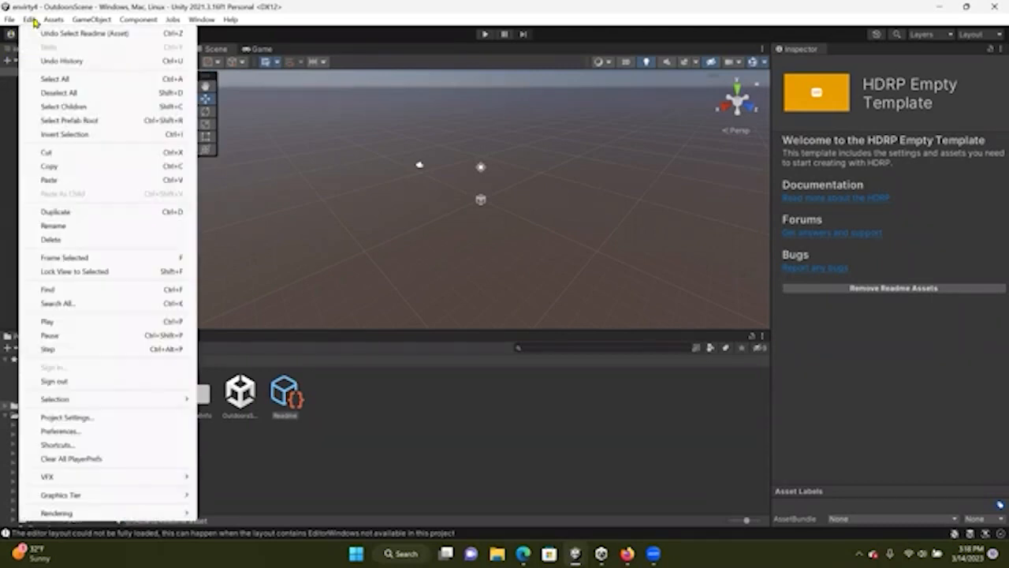
click(67, 417)
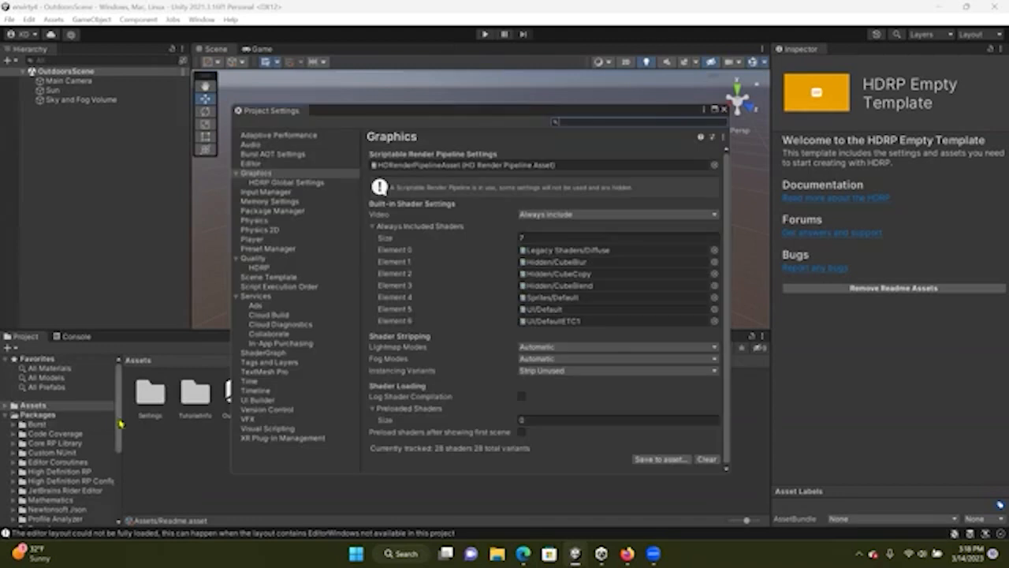
click(260, 173)
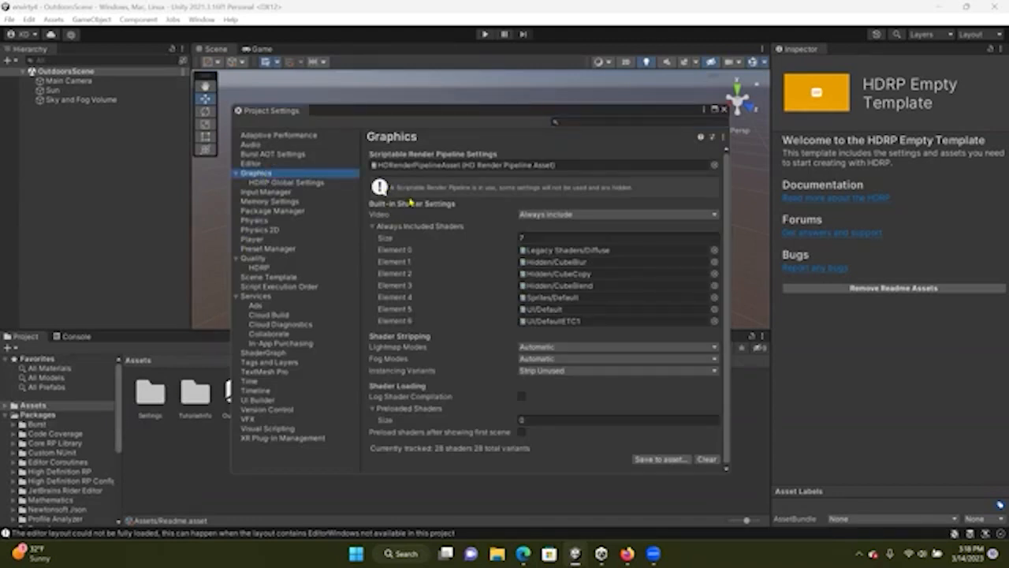
click(713, 168)
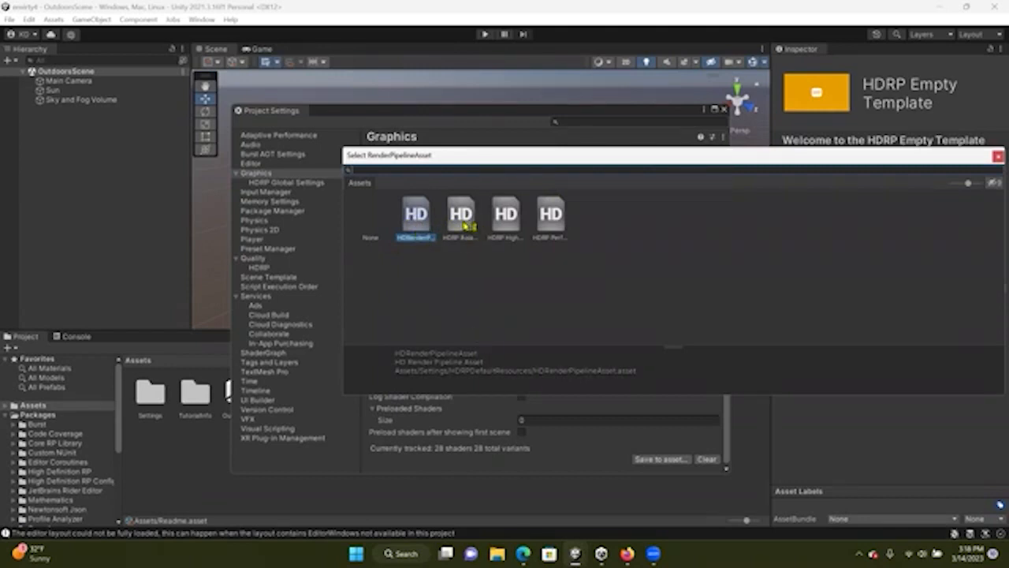
click(506, 218)
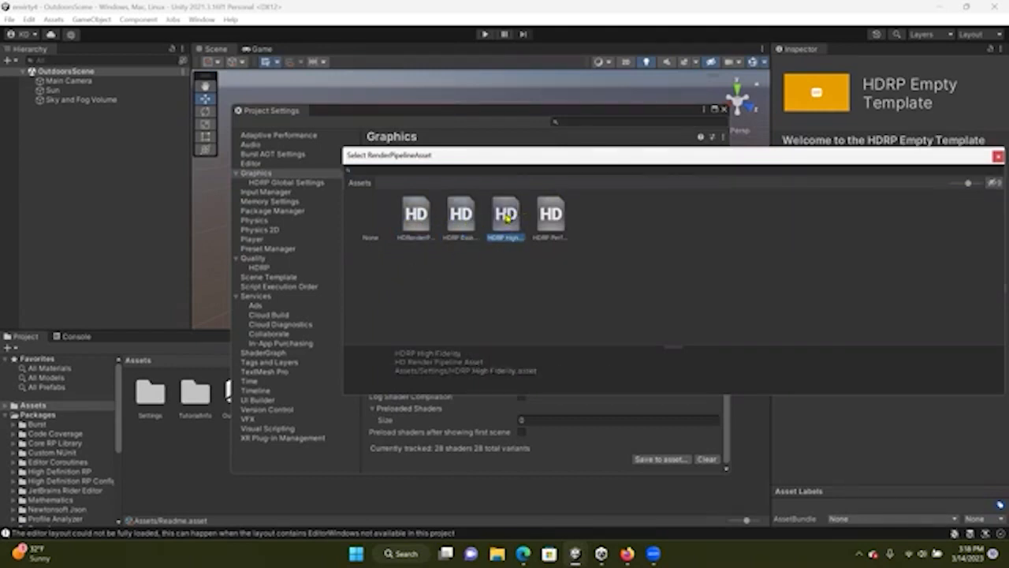
click(559, 224)
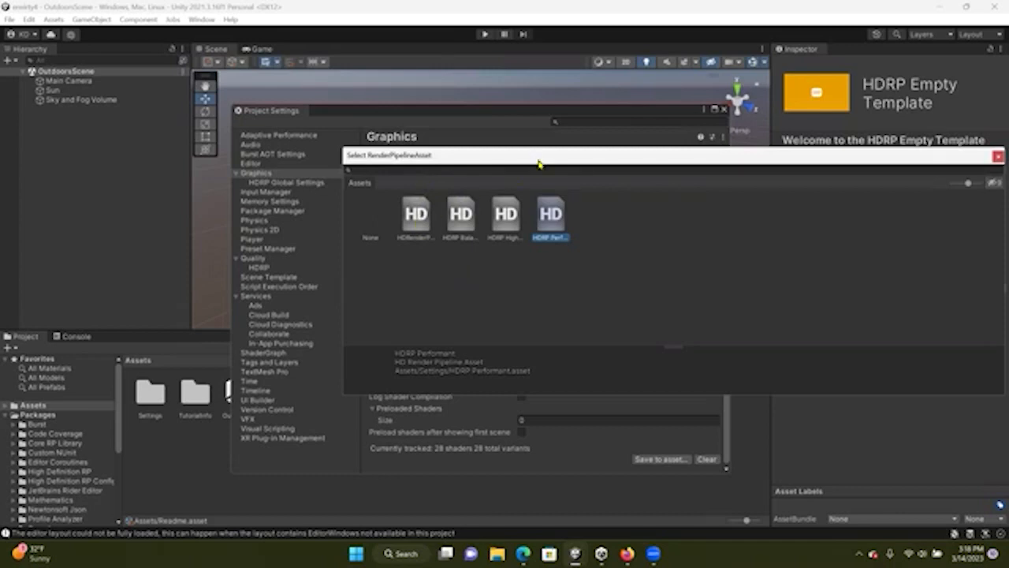
drag(536, 163, 381, 165)
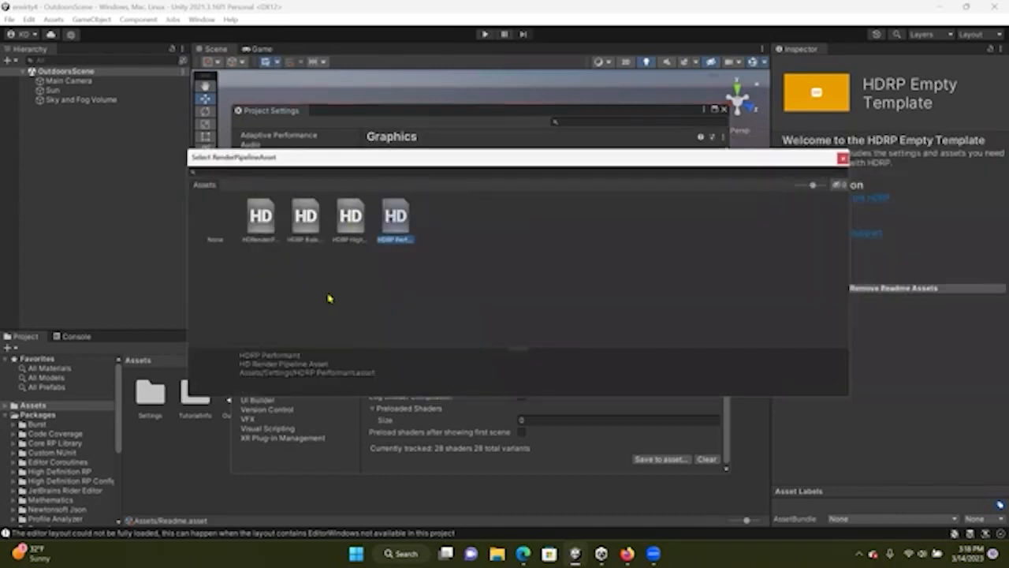
drag(561, 161, 536, 156)
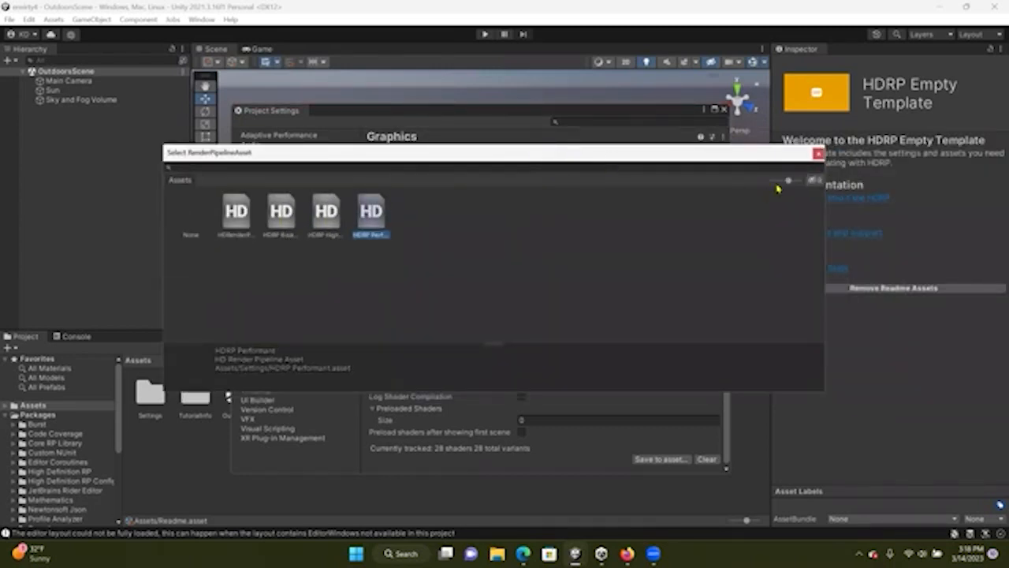
click(238, 217)
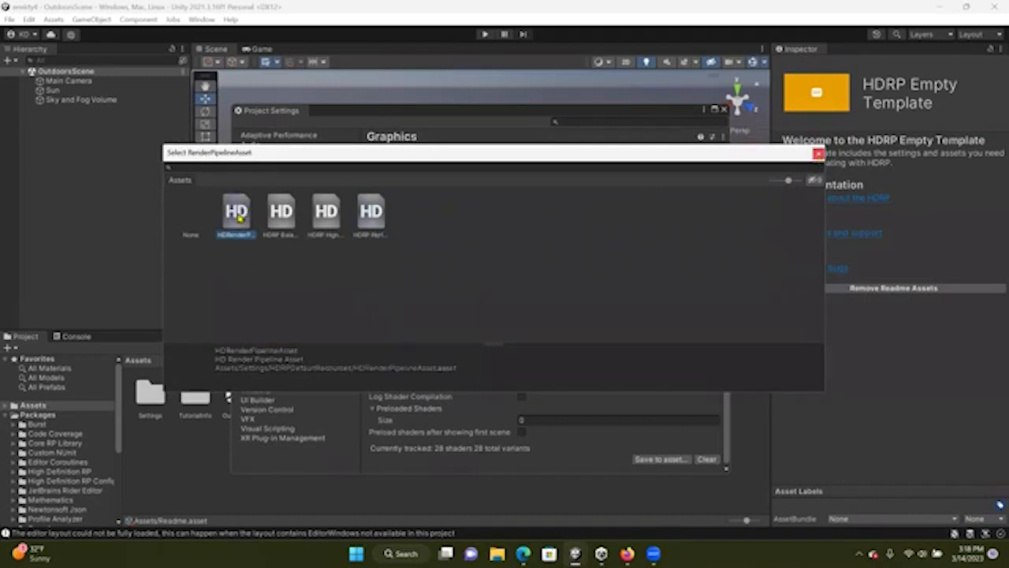
click(817, 155)
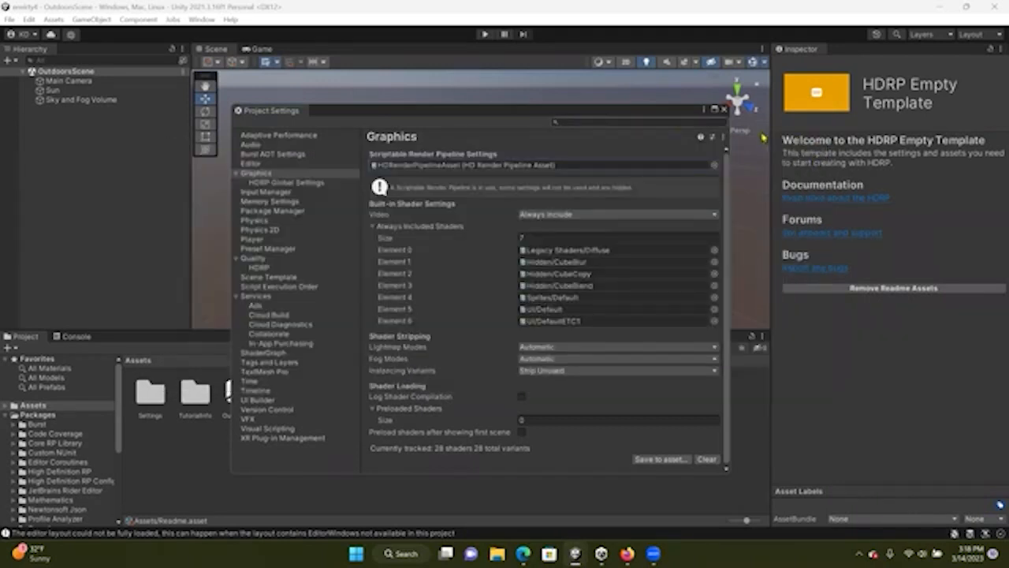
click(725, 112)
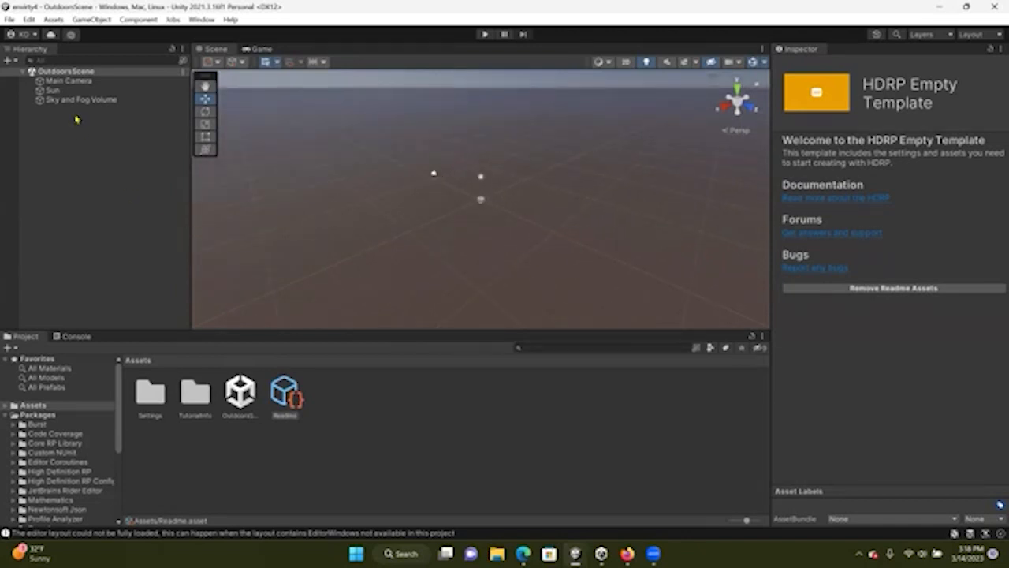
Add a Terrain object to the scene from the hierarchy's 3D Object options
right_click(78, 196)
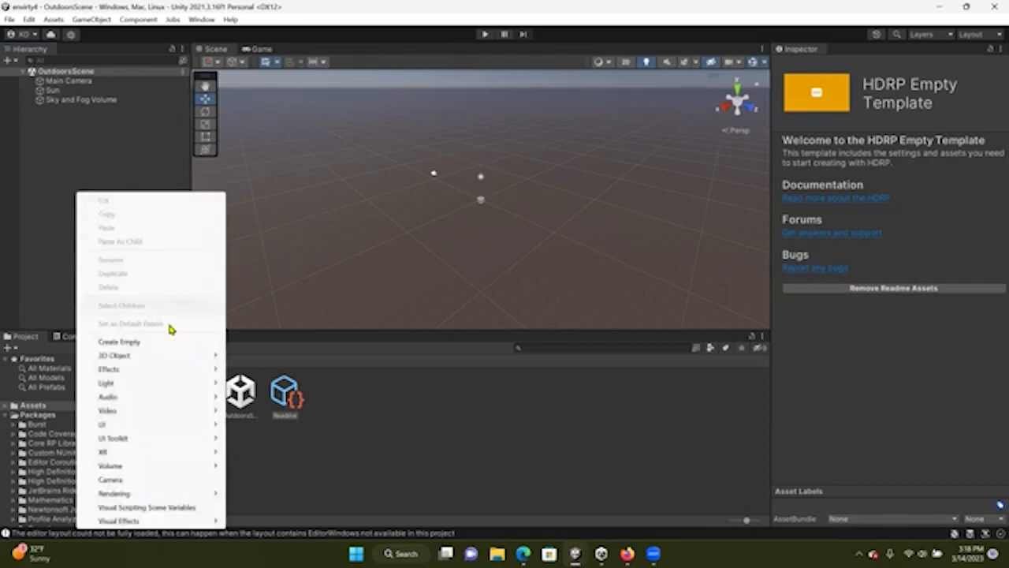
mouse_move(183, 358)
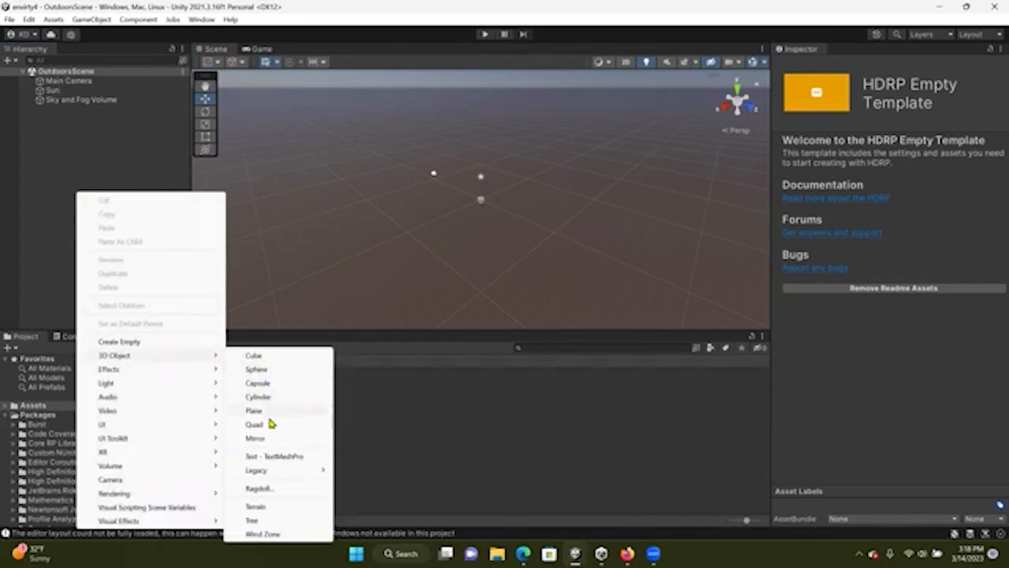
click(270, 509)
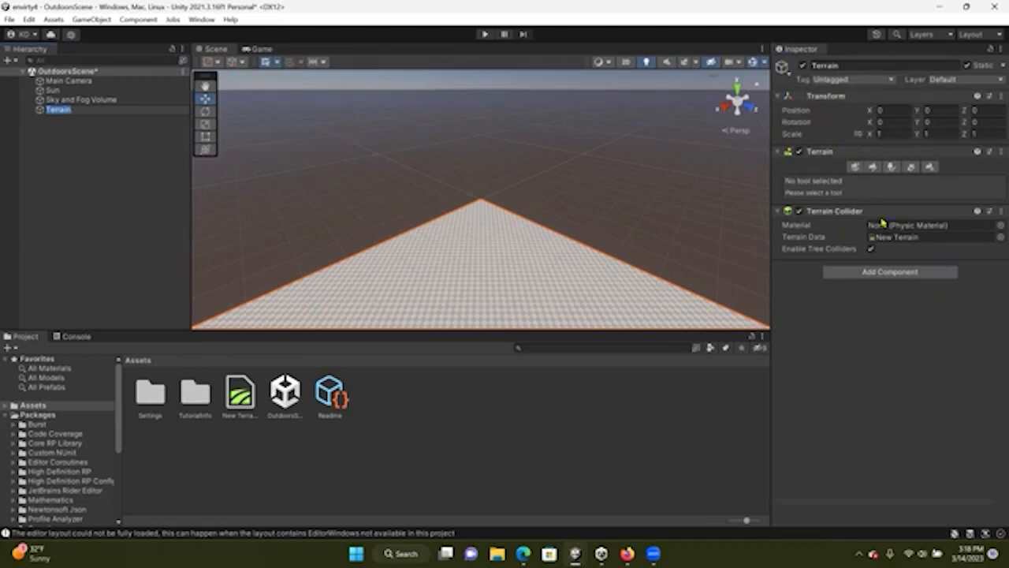
Use Create Neighbor Terrains to add eight neighbouring terrains around the original terrain
scroll(556, 175, up, 5)
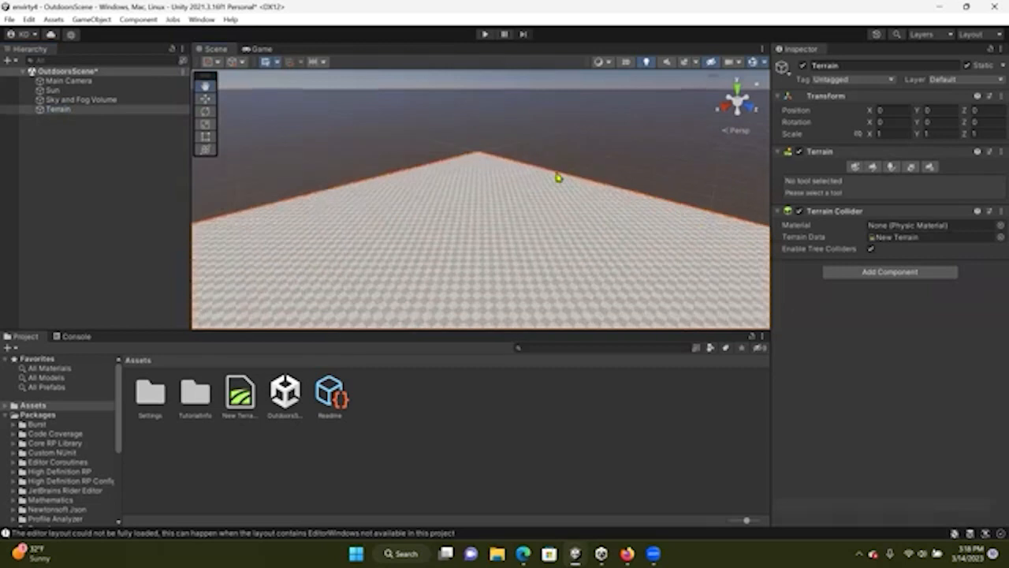
scroll(557, 174, down, 5)
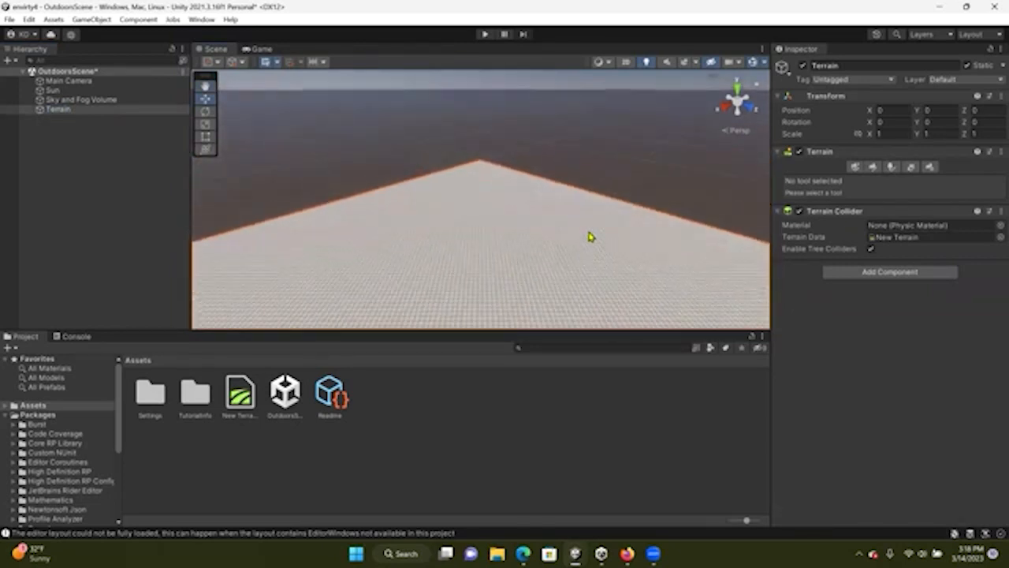
scroll(587, 234, down, 6)
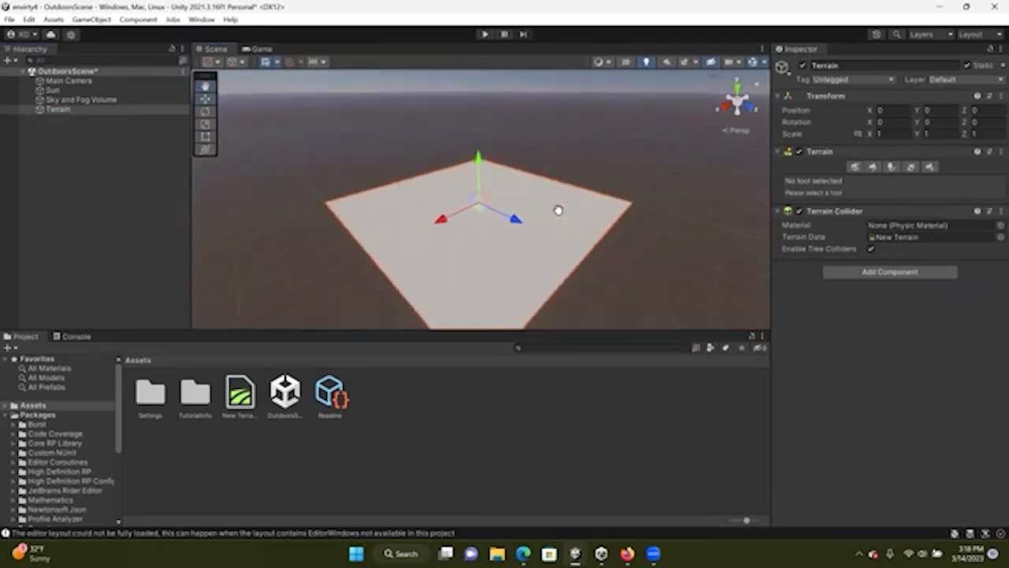
scroll(558, 211, down, 1)
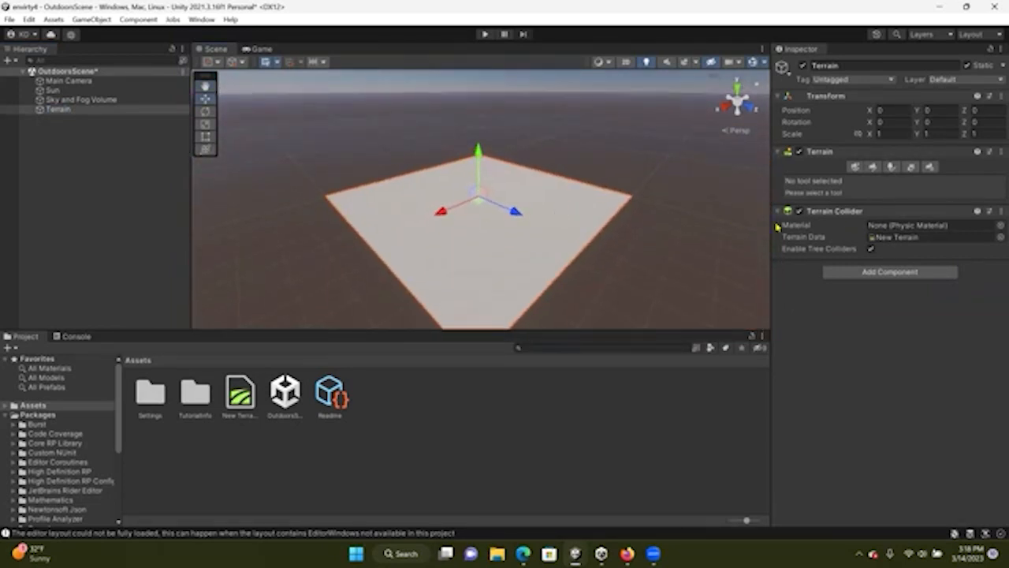
click(855, 167)
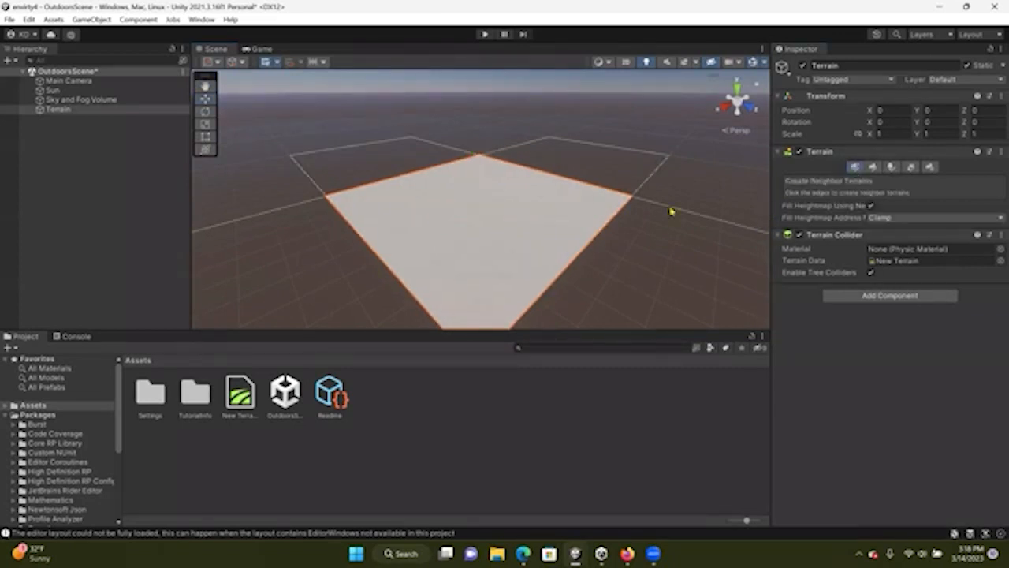
scroll(544, 268, down, 3)
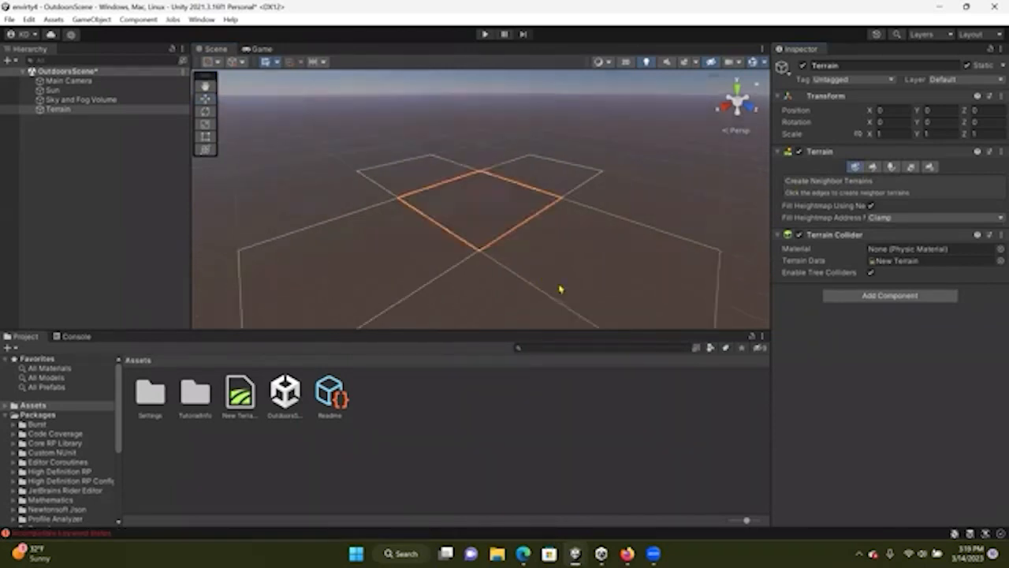
click(576, 273)
click(383, 274)
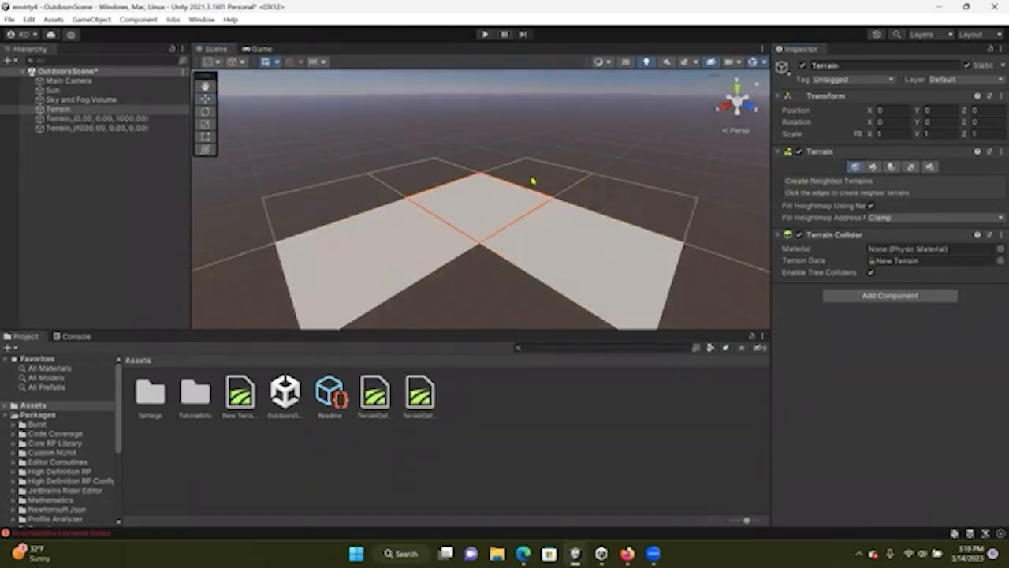
click(539, 180)
click(407, 175)
click(349, 200)
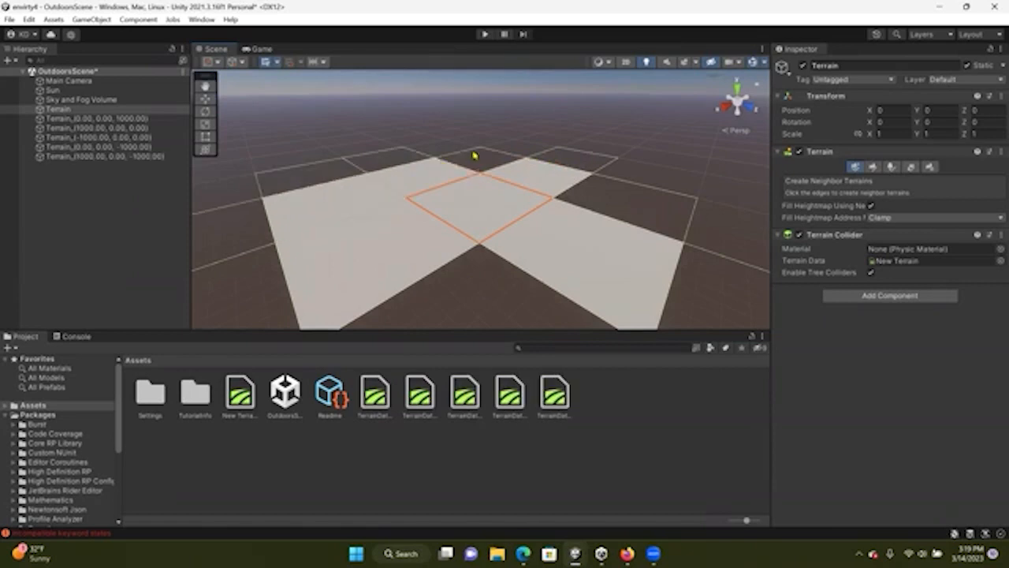
click(475, 155)
click(599, 211)
click(484, 295)
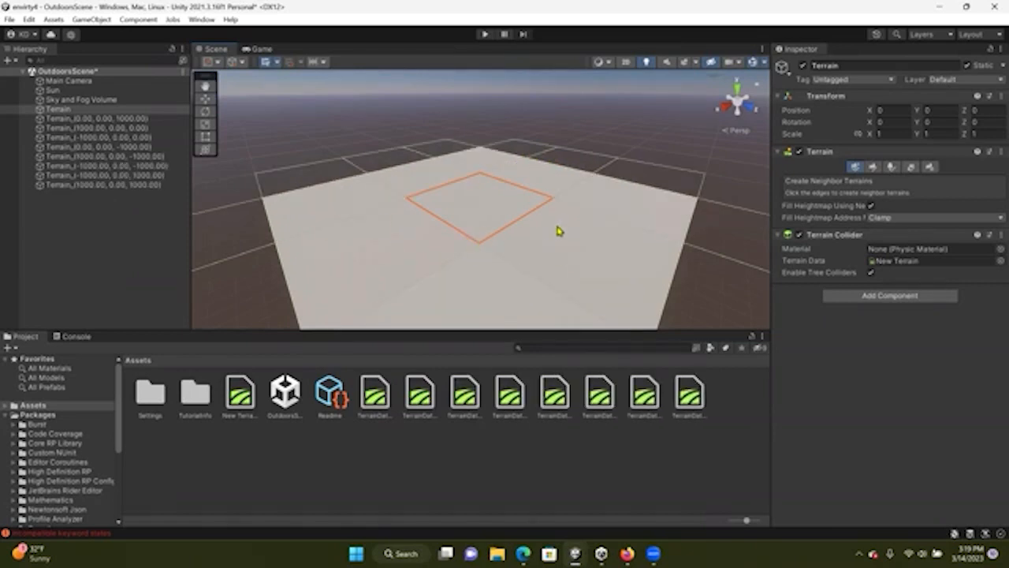
Undo all the neighbour terrain creations, leaving only the original terrain
key(ctrl+z)
key(ctrl+z)
key(ctrl+z)
key(ctrl+z)
key(ctrl+z)
key(ctrl+z)
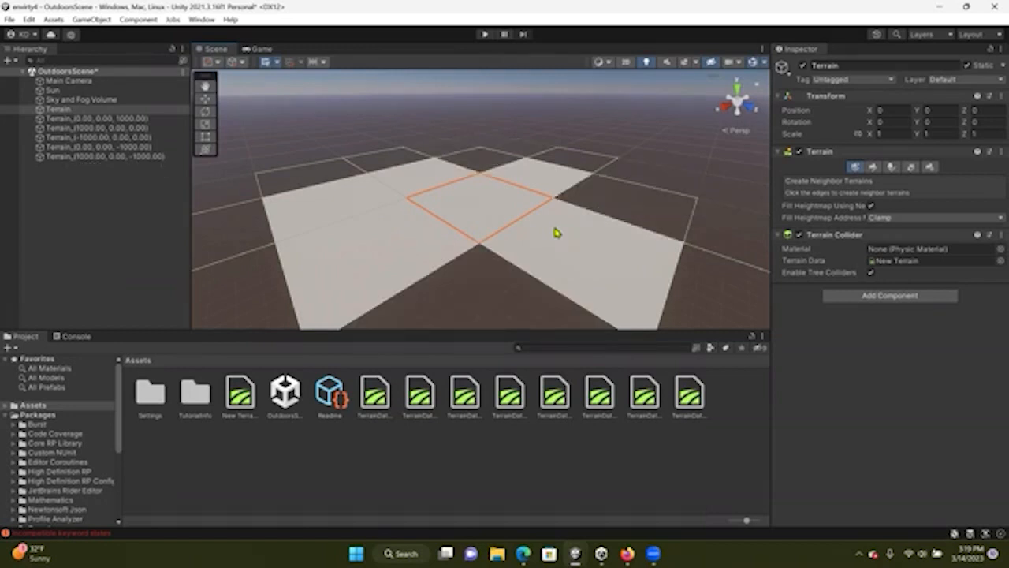
key(ctrl+z)
key(ctrl+z)
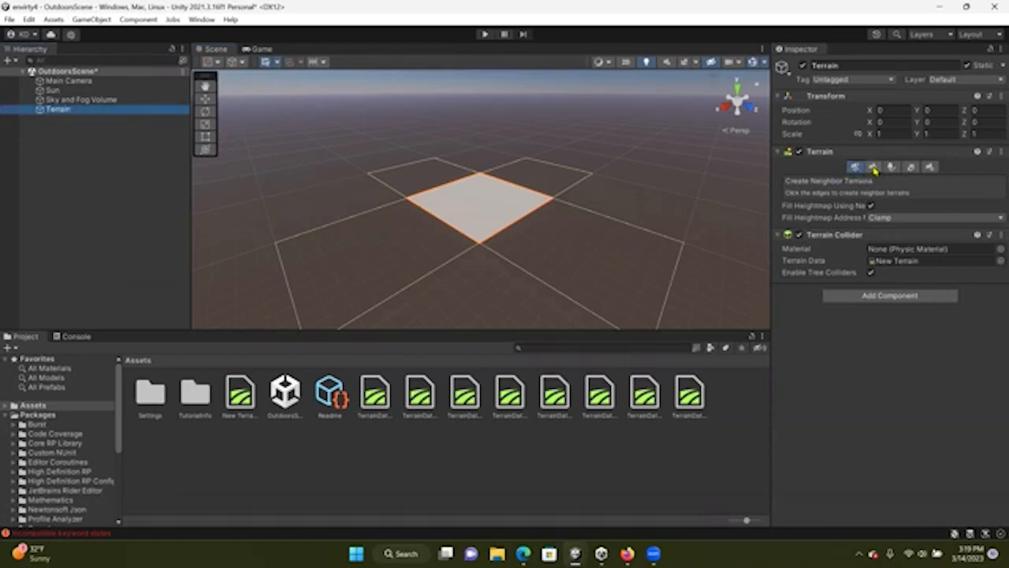
Switch the terrain's paint tool to Raise or Lower Terrain and frame the terrain in view
click(872, 167)
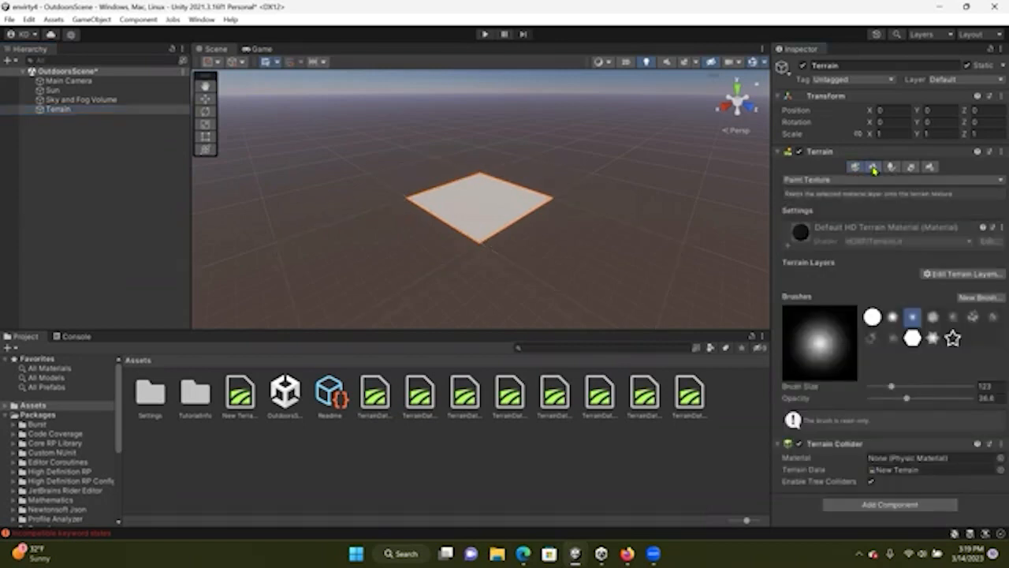
click(821, 181)
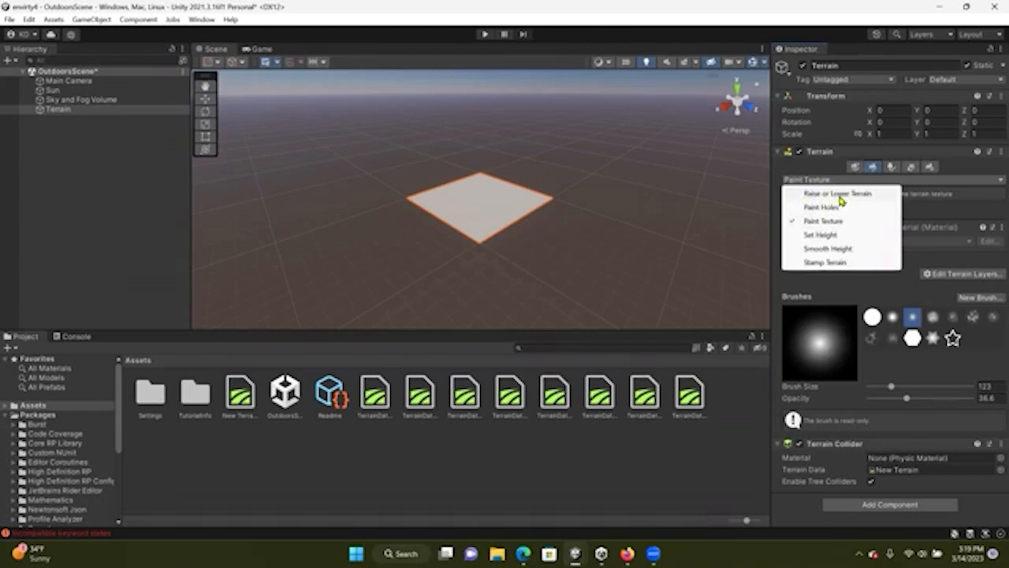
click(856, 195)
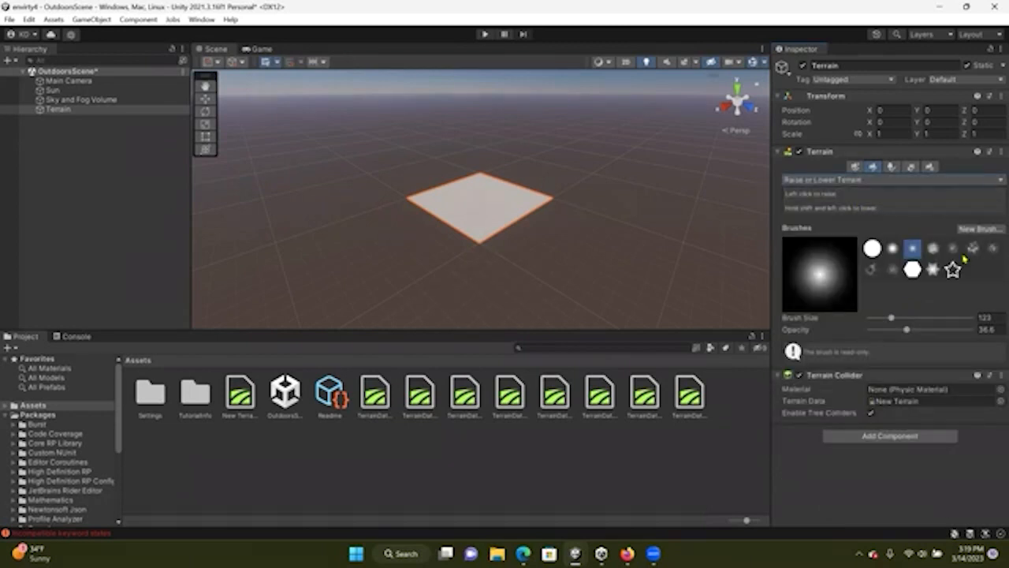
key(f)
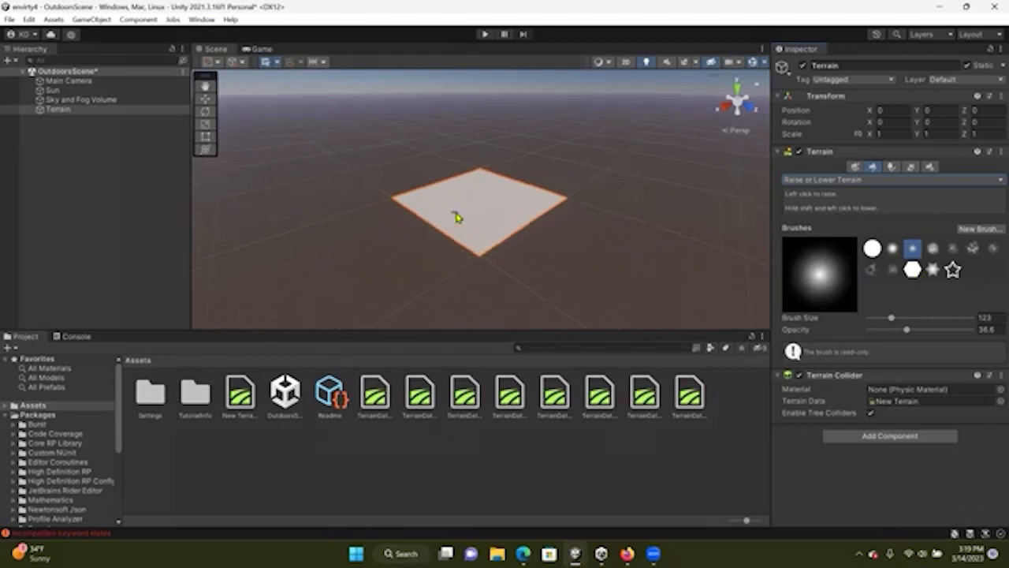
right_drag(550, 229, 557, 227)
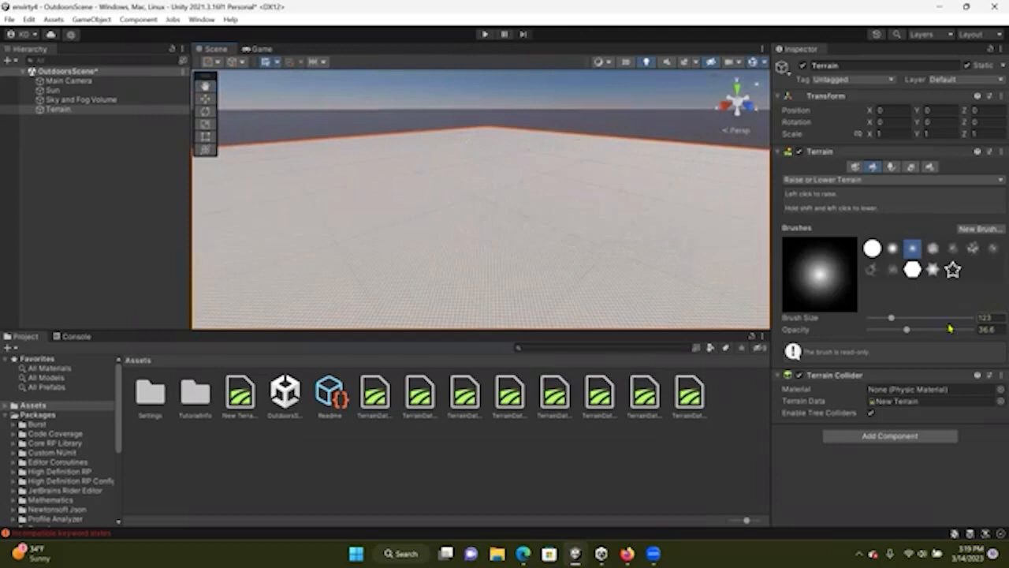
Raise a patch of terrain with a noise brush, then undo the stroke
click(973, 248)
drag(585, 239, 490, 225)
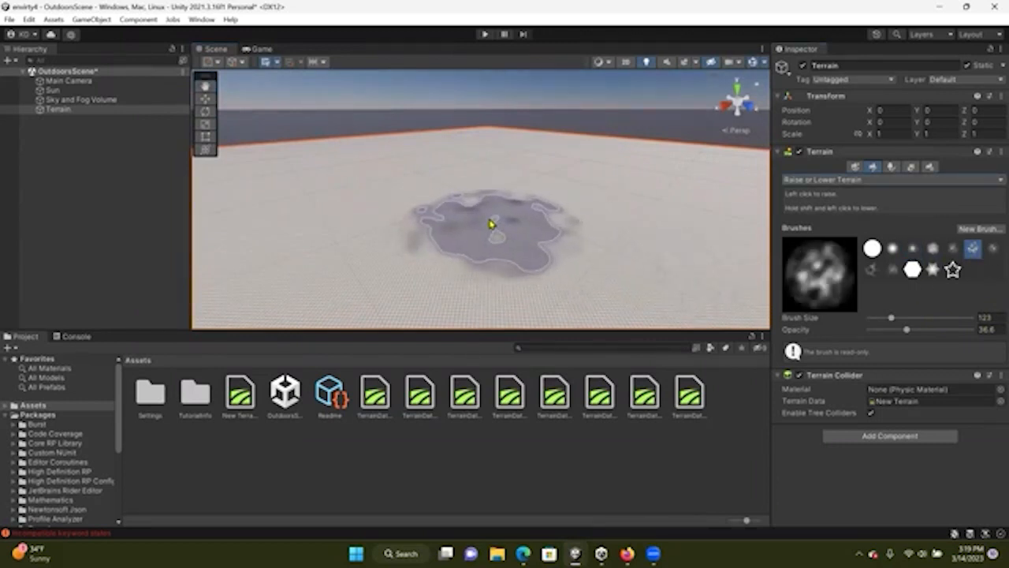
key(ctrl+z)
Set the brush size to 67 and opacity to 100, and raise a cluster of peaks near the terrain's center
drag(892, 320, 916, 317)
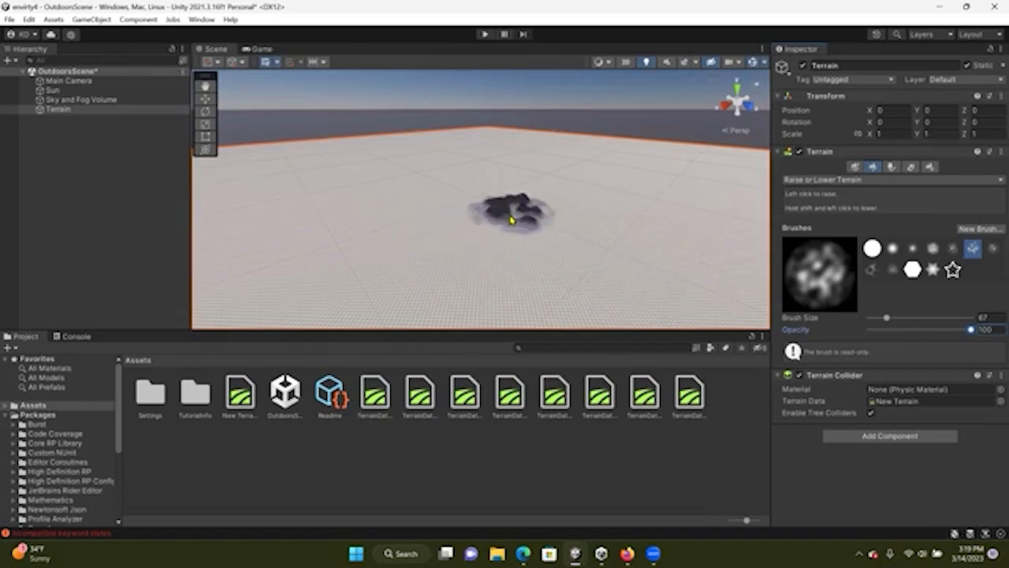
mouse_move(530, 225)
mouse_down()
mouse_move(462, 228)
mouse_move(462, 218)
mouse_move(550, 218)
mouse_move(576, 243)
mouse_move(644, 237)
mouse_move(499, 259)
mouse_move(374, 257)
mouse_move(329, 241)
mouse_move(350, 236)
mouse_move(331, 228)
mouse_move(479, 248)
mouse_move(544, 241)
mouse_move(493, 225)
mouse_move(480, 207)
mouse_move(499, 205)
mouse_move(480, 234)
mouse_move(429, 233)
mouse_move(413, 246)
mouse_up()
scroll(478, 248, down, 10)
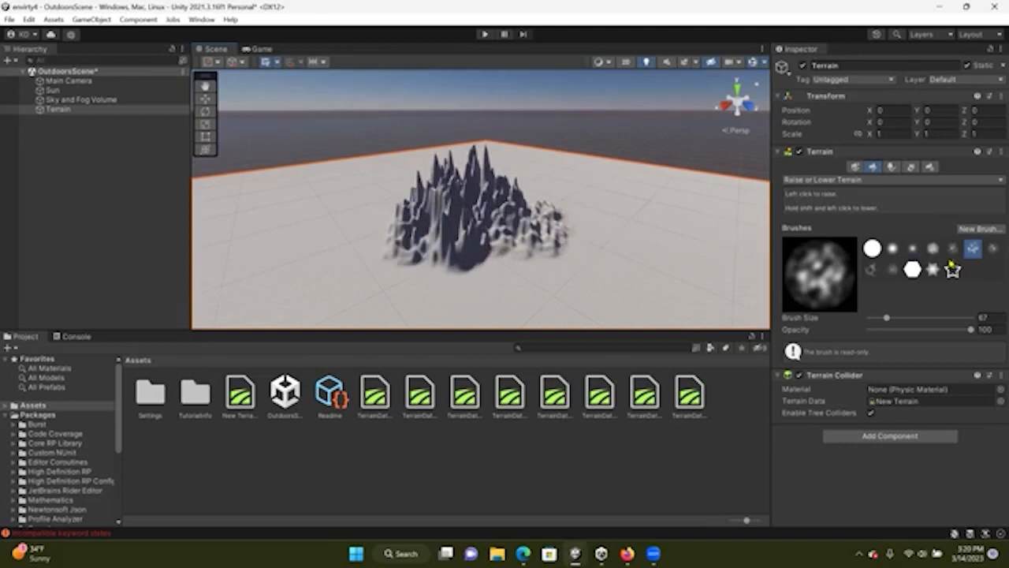
Pick another noise brush, set opacity to about 70, and raise more peaks on the mountain's left side
click(950, 250)
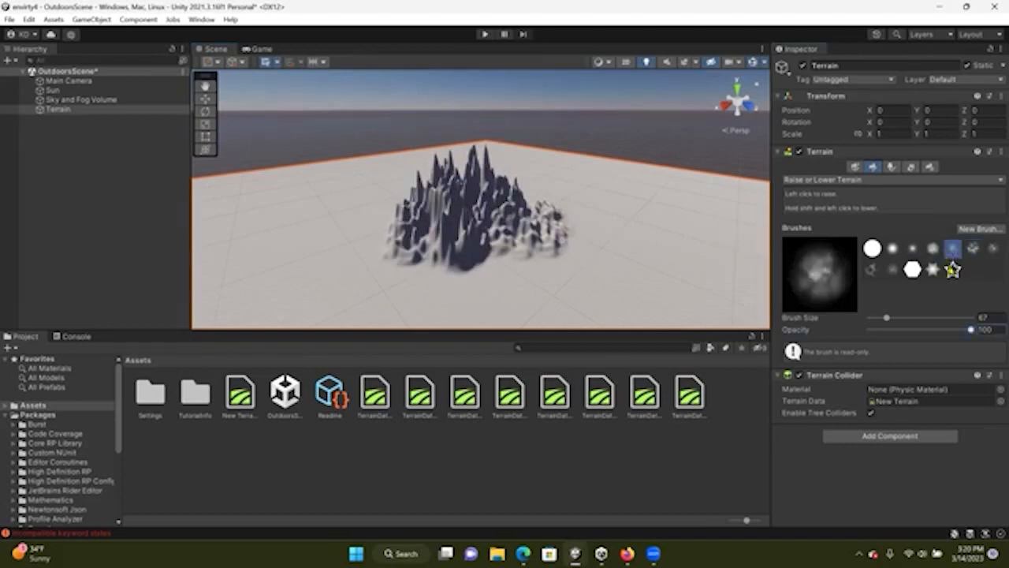
click(941, 331)
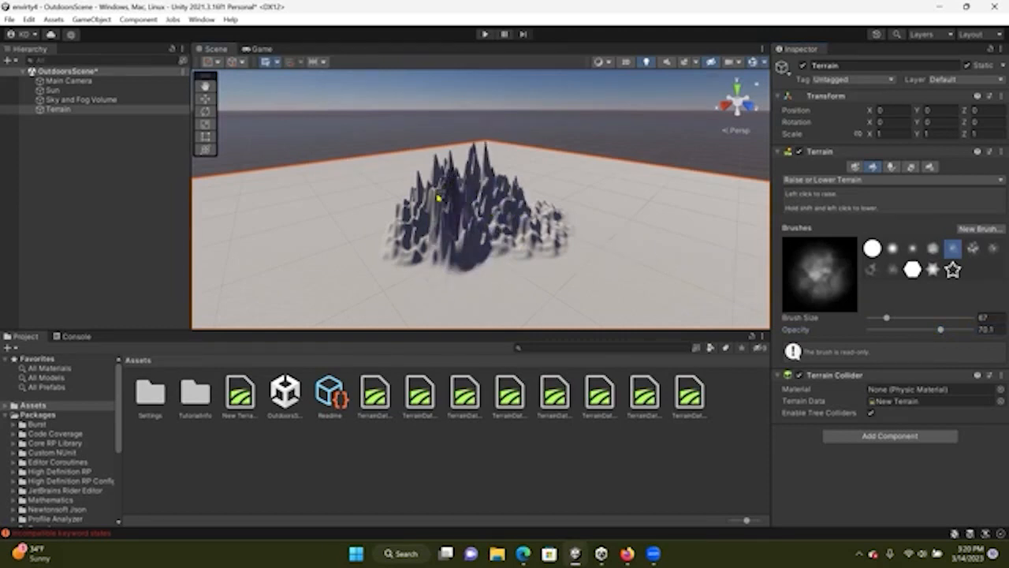
mouse_move(415, 222)
mouse_down()
mouse_move(392, 248)
mouse_move(434, 270)
mouse_move(549, 258)
mouse_move(500, 286)
mouse_move(428, 286)
mouse_move(552, 275)
mouse_move(554, 243)
mouse_move(481, 197)
mouse_move(475, 171)
mouse_move(392, 202)
mouse_move(429, 311)
mouse_move(547, 300)
mouse_move(575, 259)
mouse_move(547, 218)
mouse_move(362, 226)
mouse_move(378, 221)
mouse_move(377, 272)
mouse_up()
Switch the terrain sculpting tool from Raise or Lower Terrain to Smooth Height
click(871, 268)
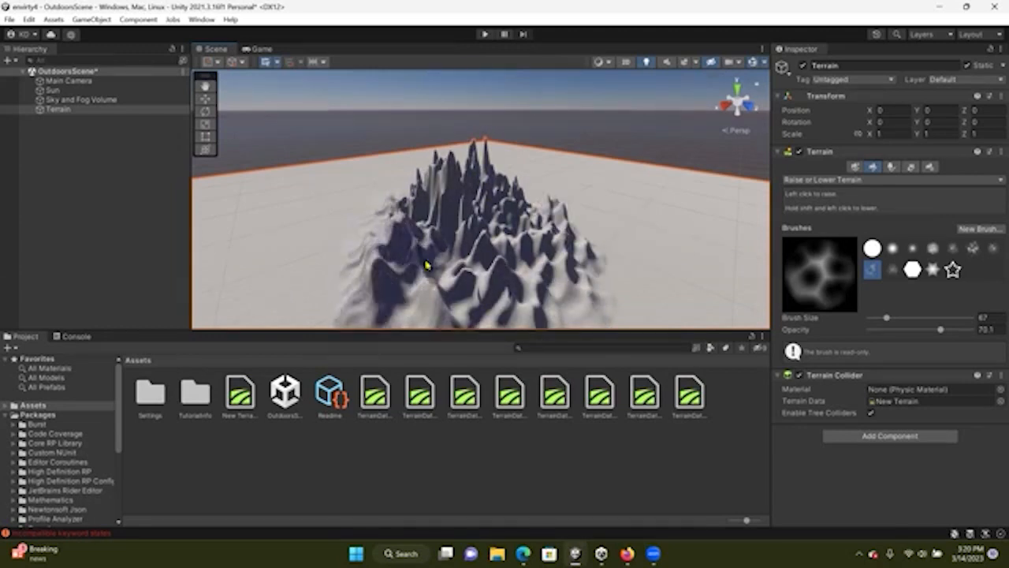
scroll(430, 265, down, 3)
scroll(539, 259, up, 3)
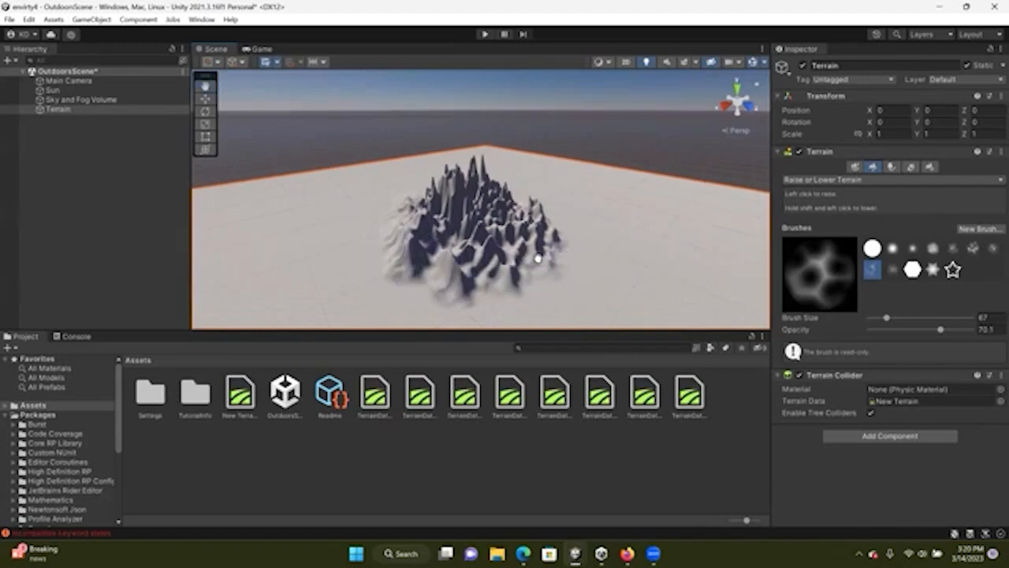
scroll(451, 266, up, 5)
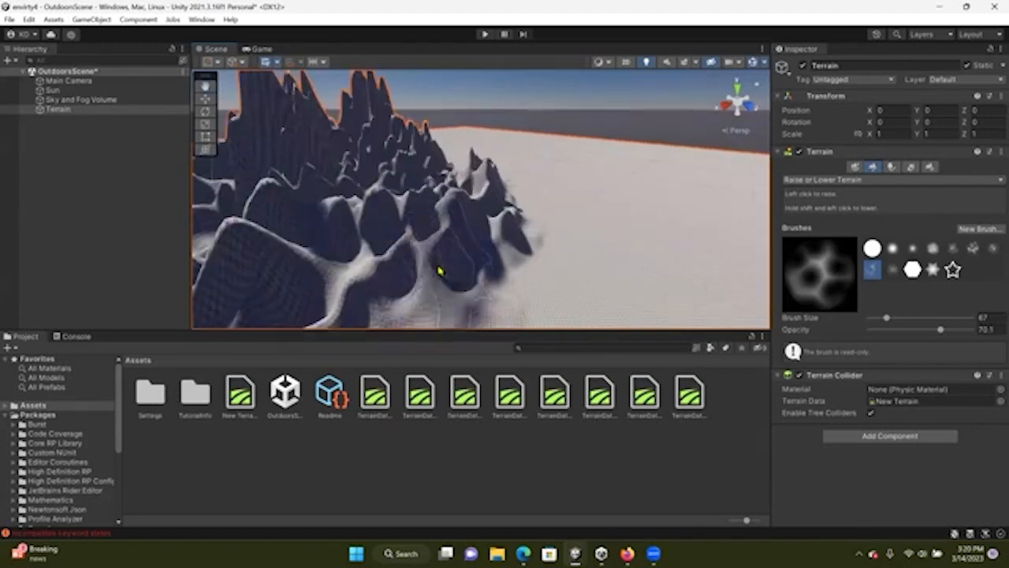
scroll(475, 248, down, 5)
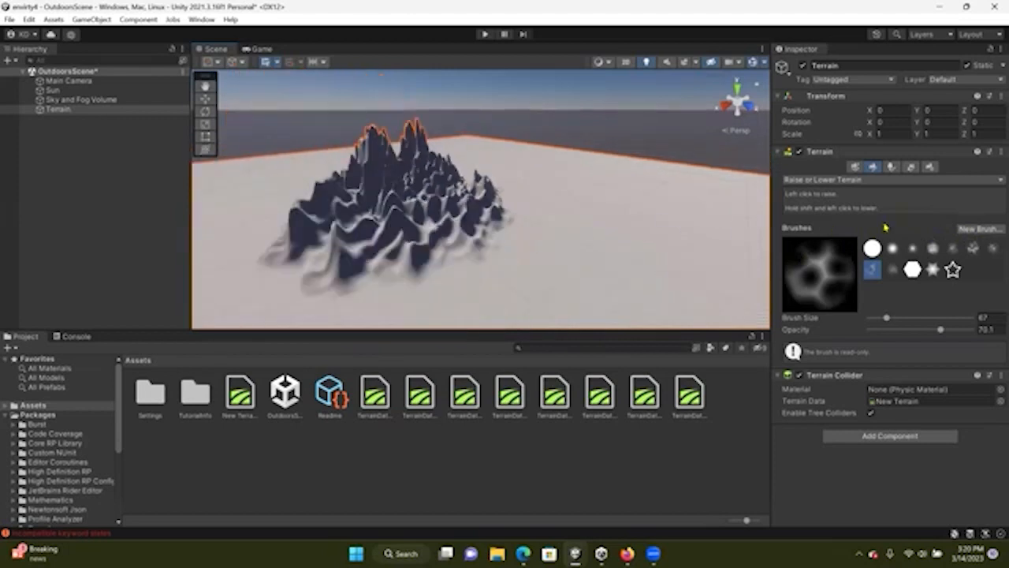
click(895, 181)
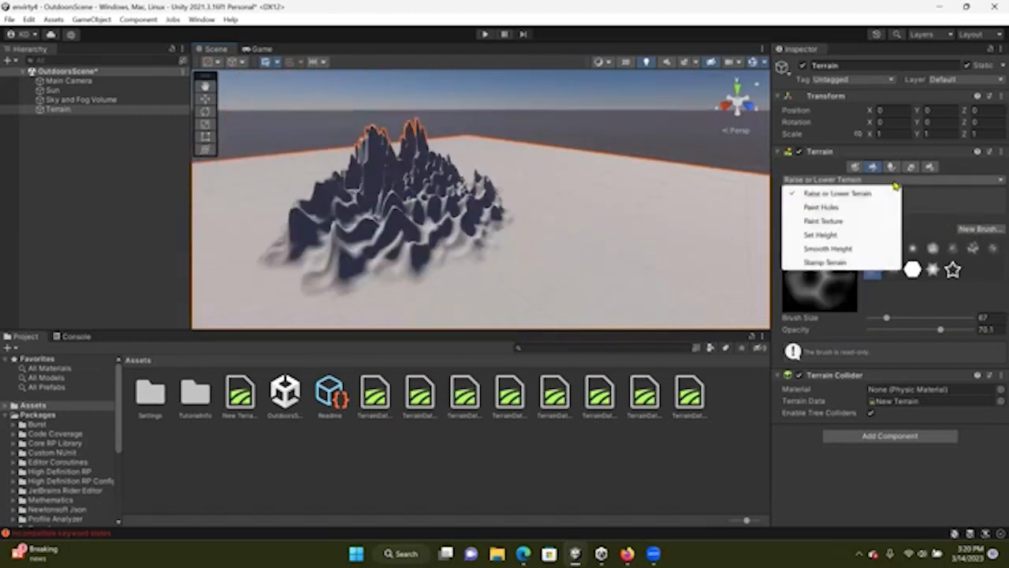
click(837, 249)
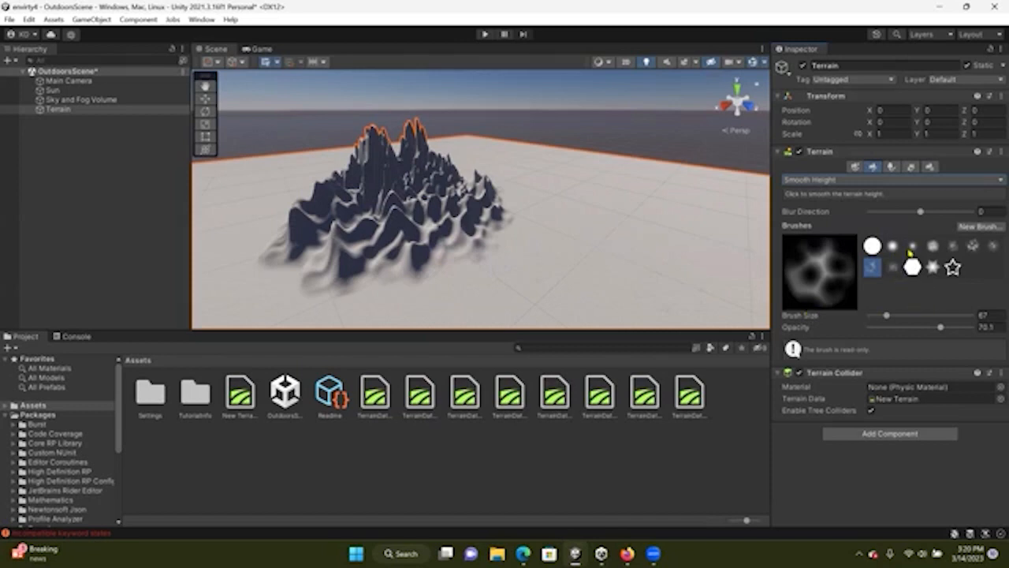
Select the soft round brush and smooth the left slopes of the mountains
click(912, 246)
scroll(394, 264, up, 5)
mouse_move(408, 274)
mouse_down()
mouse_move(428, 270)
mouse_move(367, 218)
mouse_move(239, 254)
mouse_move(343, 223)
mouse_move(417, 161)
mouse_move(354, 142)
mouse_up()
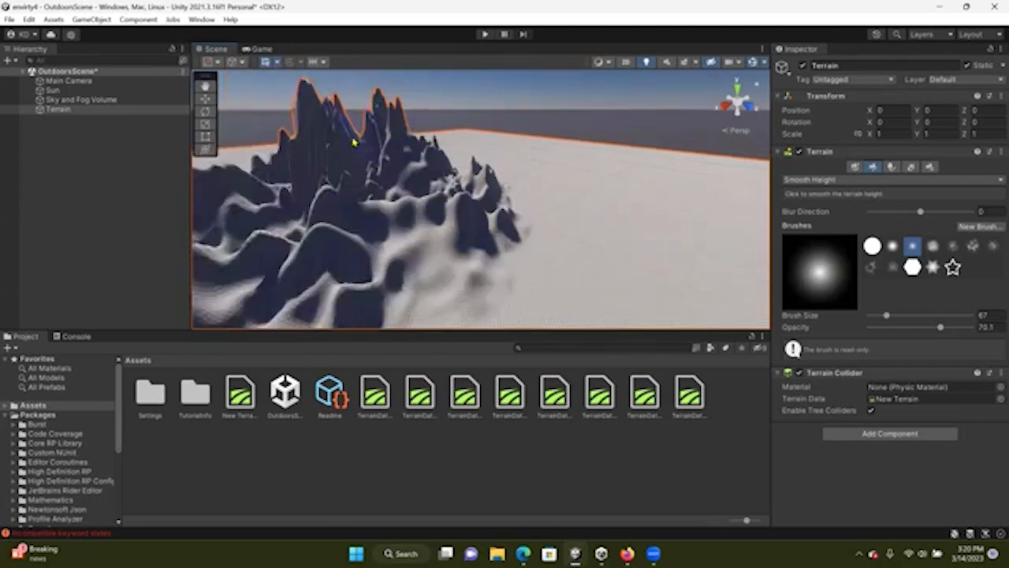
Reselect the terrain and smooth the front slopes of the mountains
scroll(354, 142, down, 3)
click(337, 147)
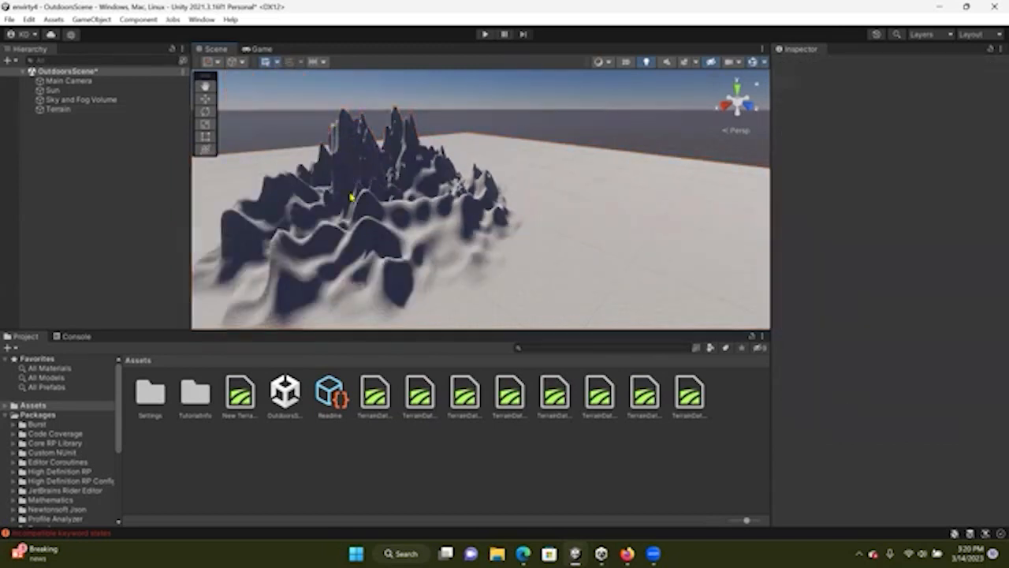
click(539, 205)
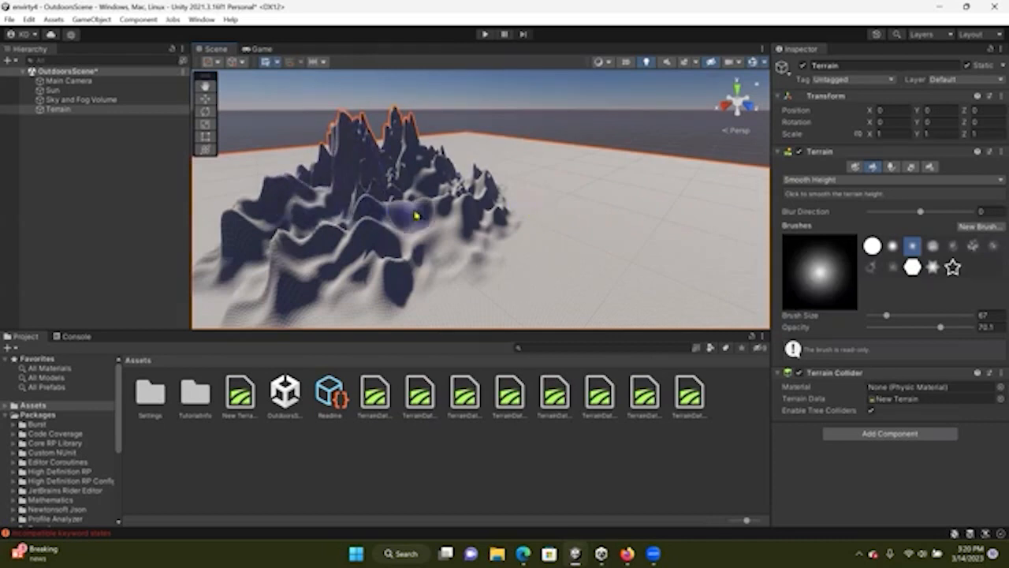
mouse_move(308, 239)
mouse_down()
mouse_move(284, 276)
mouse_move(313, 286)
mouse_move(294, 270)
mouse_move(299, 261)
mouse_move(255, 239)
mouse_move(241, 210)
mouse_move(277, 195)
mouse_move(329, 219)
mouse_move(412, 196)
mouse_move(421, 165)
mouse_move(477, 163)
mouse_move(485, 223)
mouse_move(496, 222)
mouse_move(394, 295)
mouse_move(301, 291)
mouse_up()
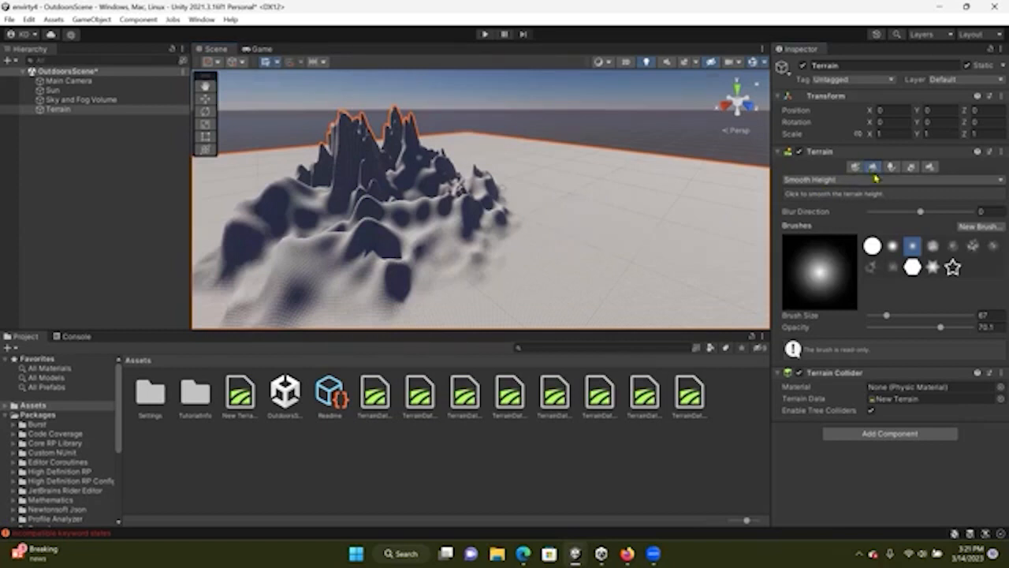
Switch the terrain tool to Paint Holes, paint a few holes in the flat ground, and erase them again
click(873, 181)
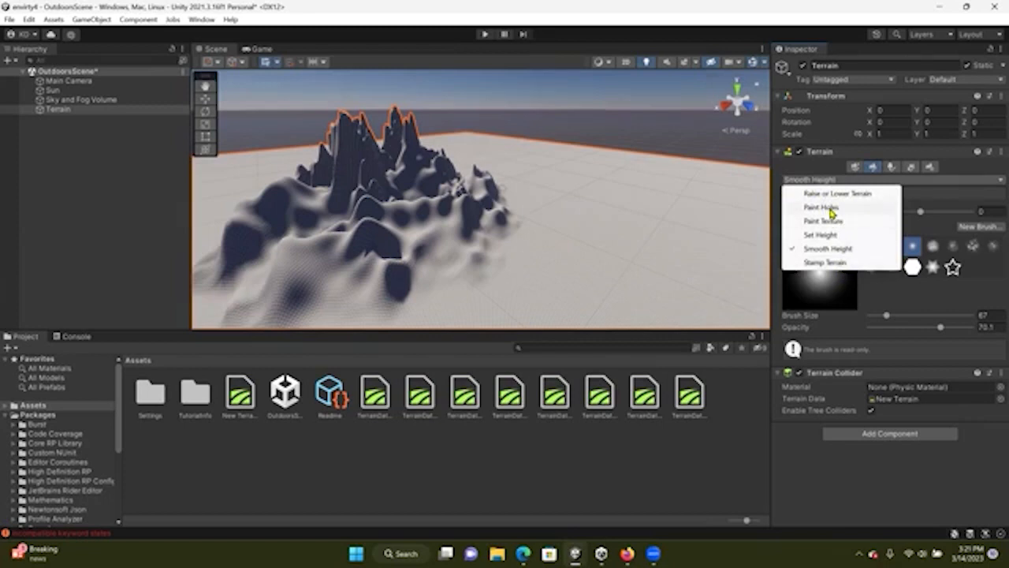
click(824, 207)
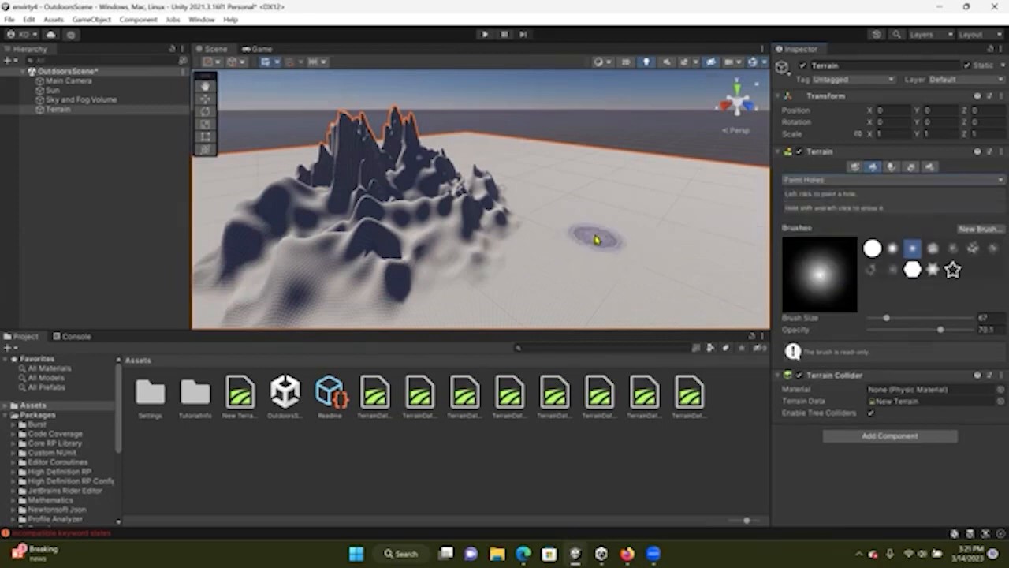
click(615, 229)
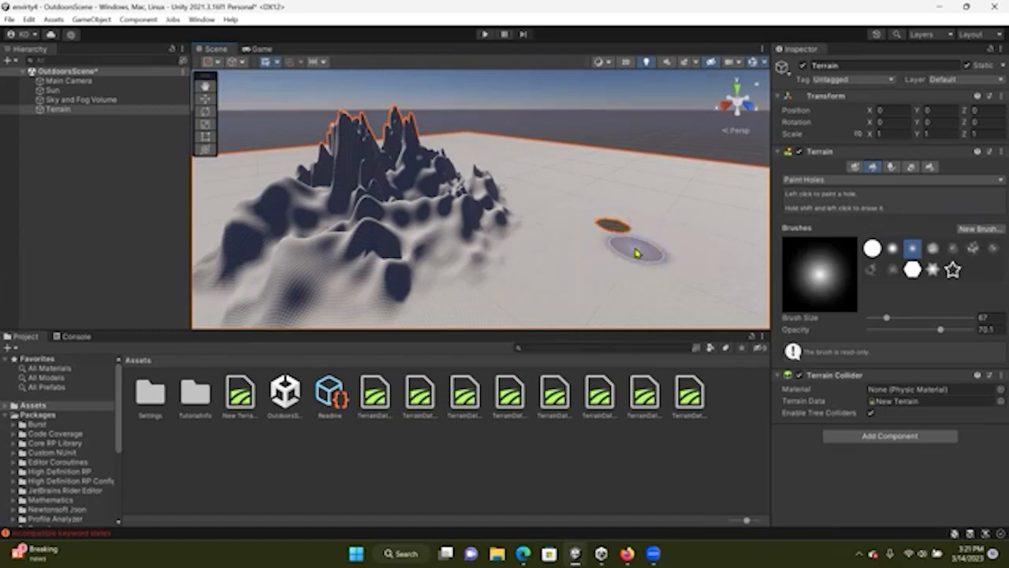
mouse_move(619, 232)
shift+mouse_down()
mouse_move(605, 227)
mouse_move(626, 225)
shift+mouse_up()
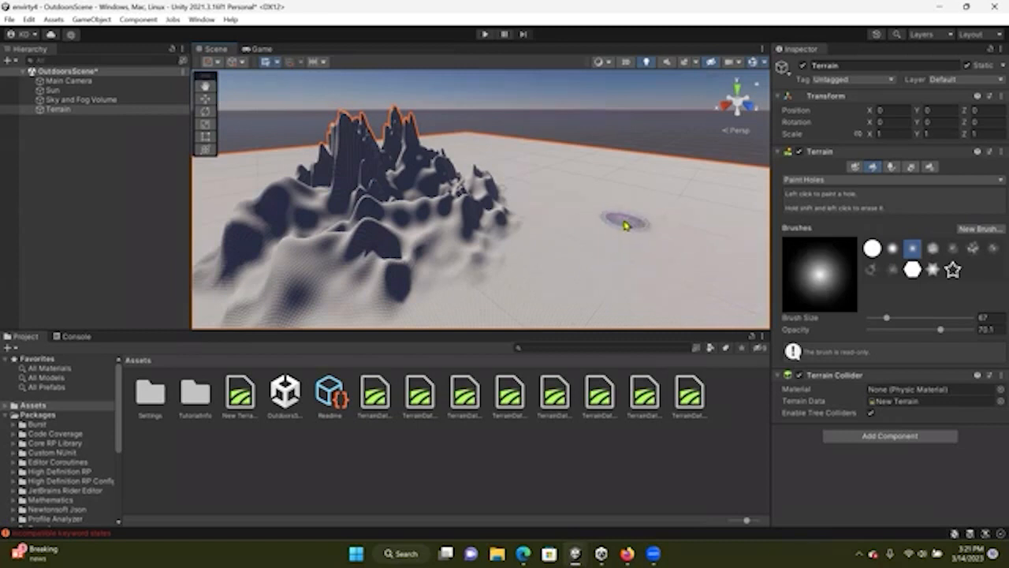
drag(622, 287, 663, 288)
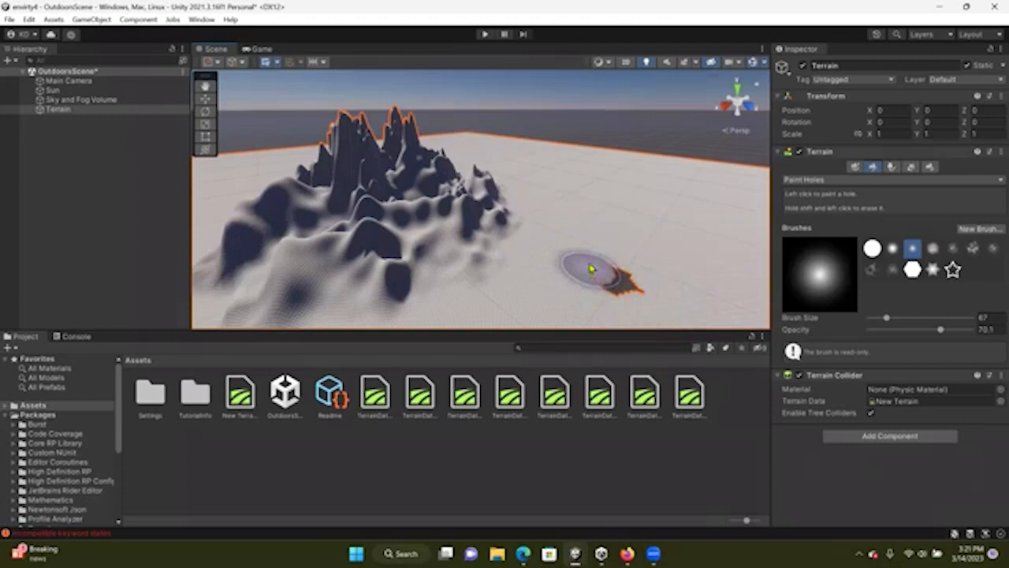
shift+drag(642, 306, 603, 275)
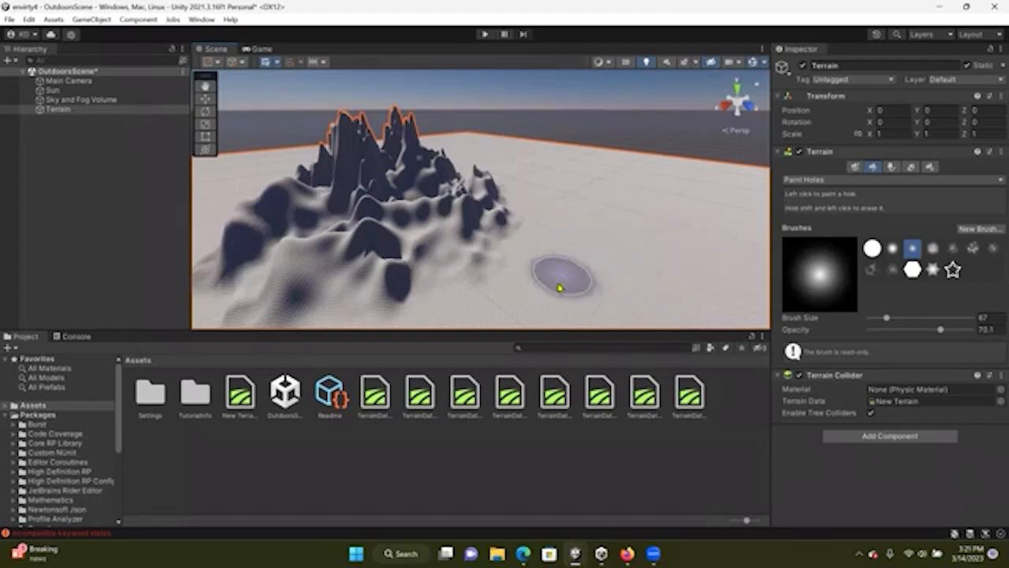
Switch the terrain tool to Paint Texture
click(824, 180)
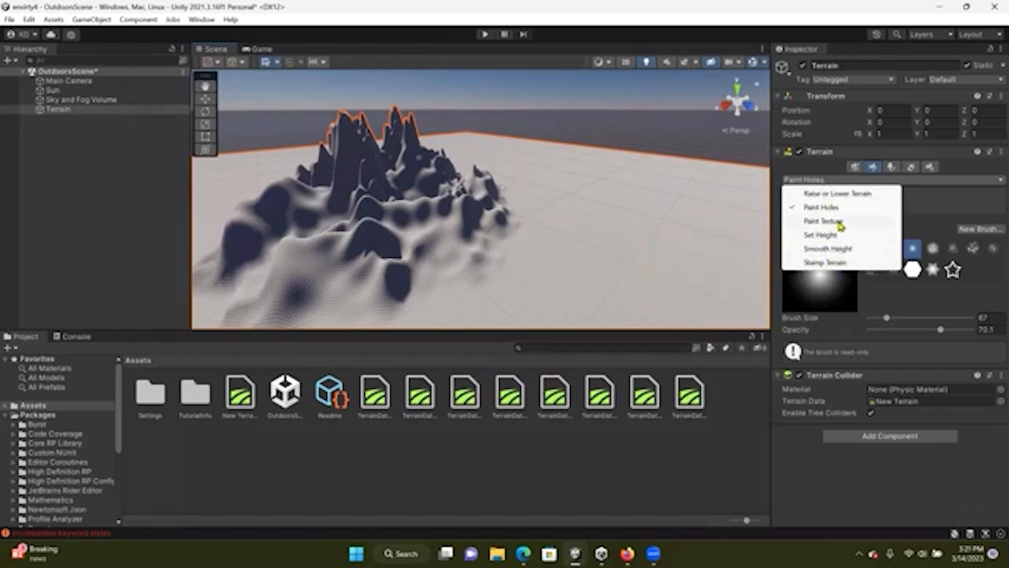
click(840, 224)
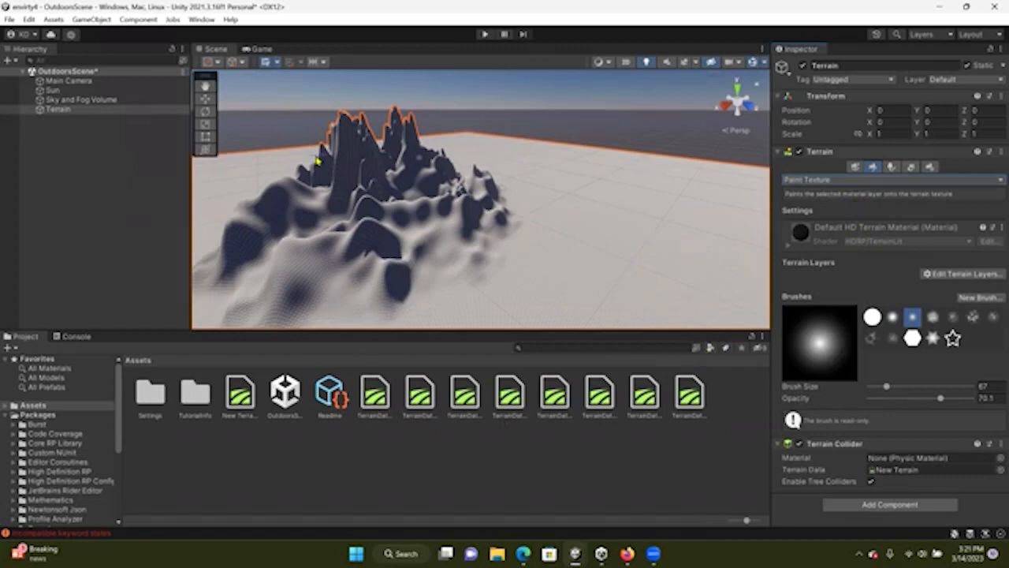
Open the Package Manager, list My Assets and inspect the Terrain Sample Asset Pack entry before closing it
click(202, 19)
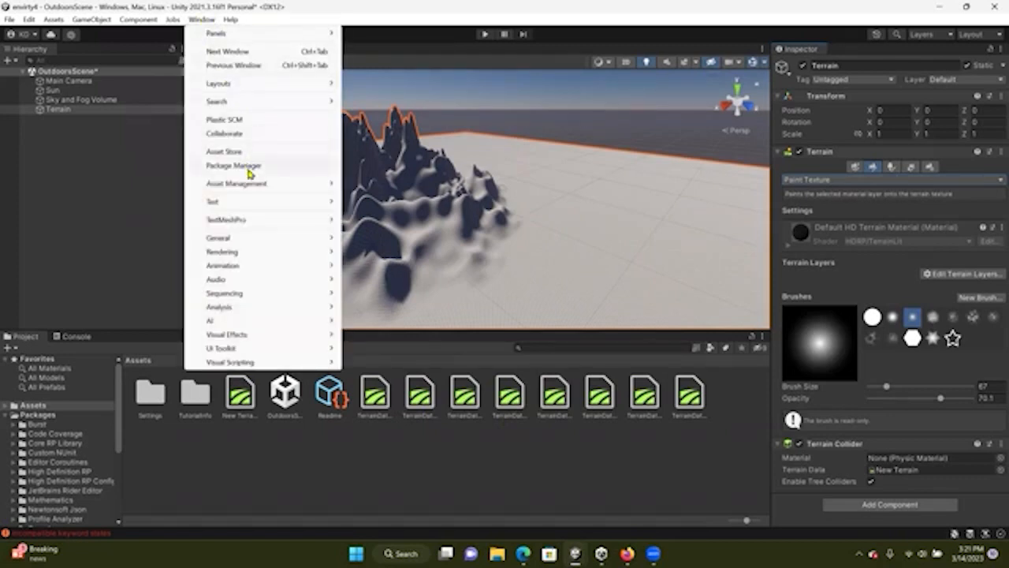
click(251, 166)
click(241, 76)
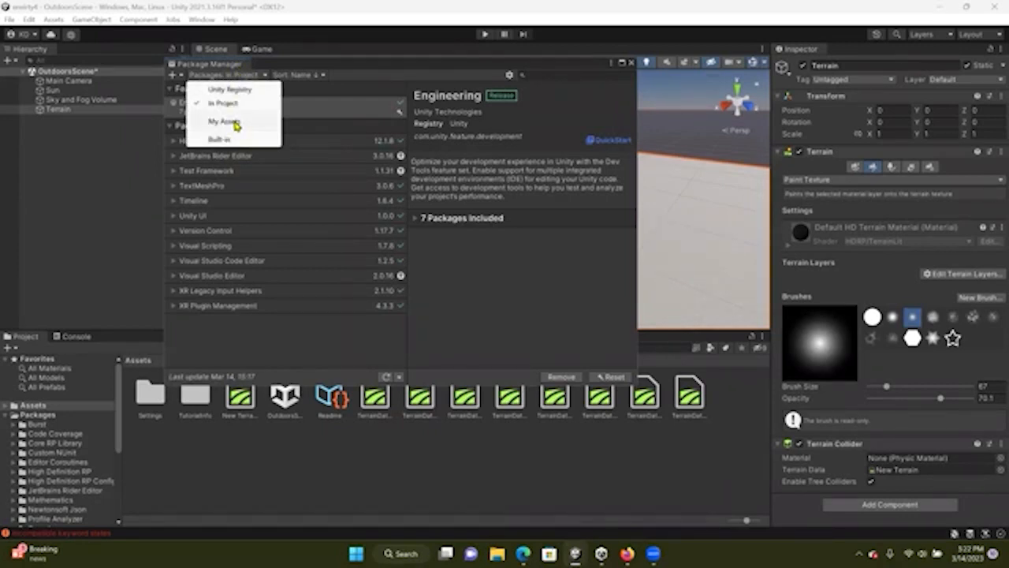
click(236, 122)
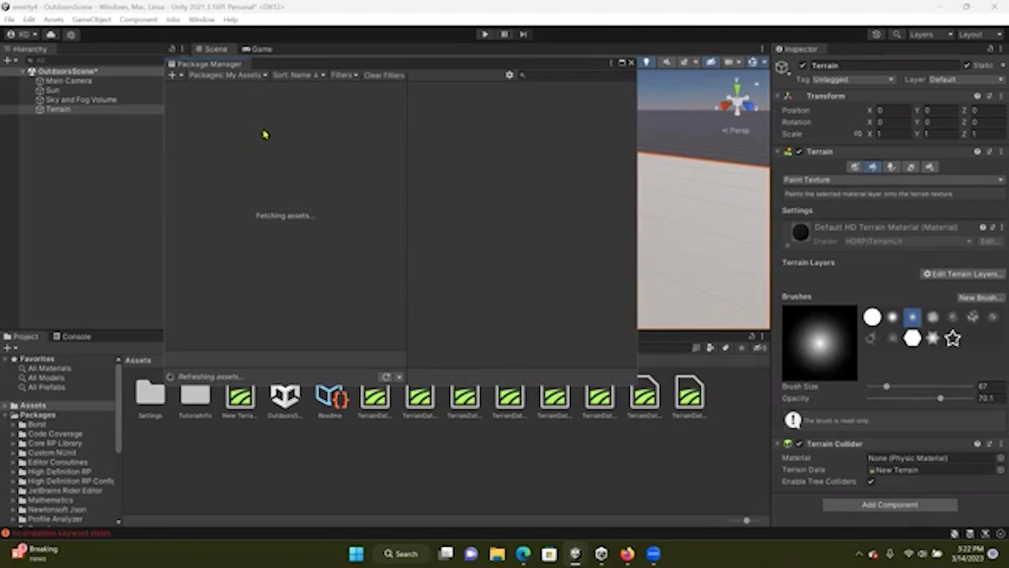
scroll(241, 149, down, 5)
scroll(243, 153, down, 3)
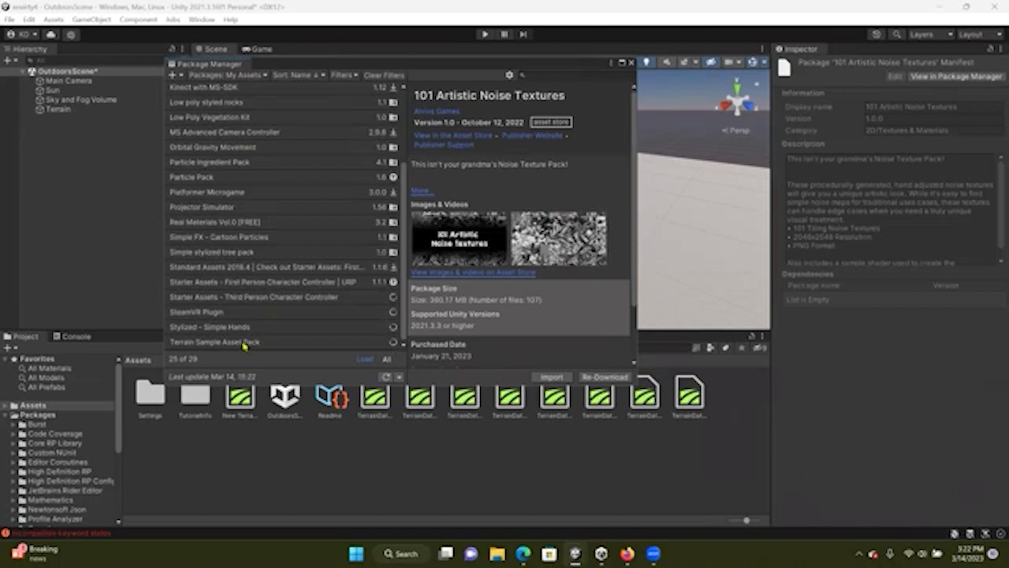
click(256, 344)
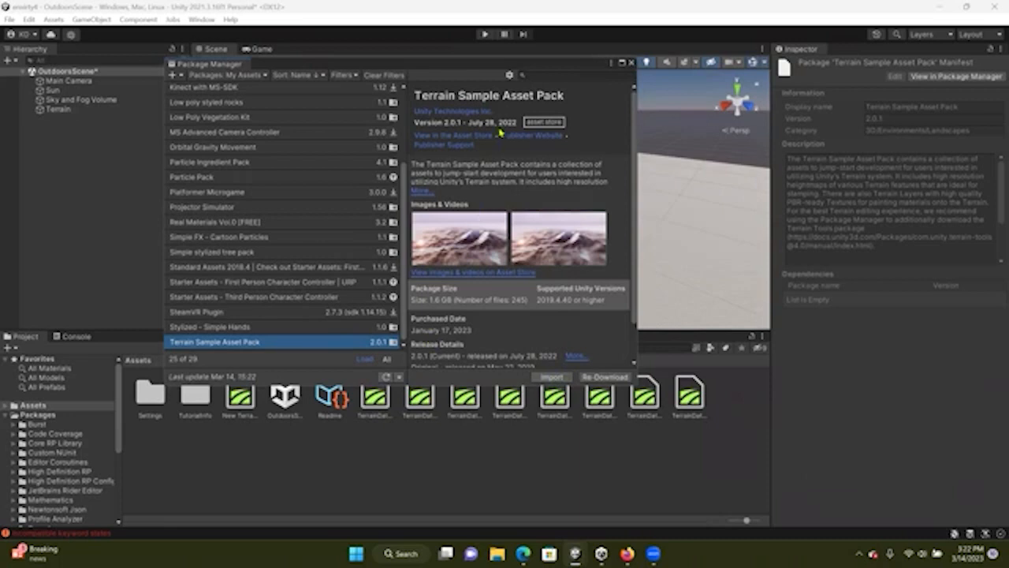
click(630, 63)
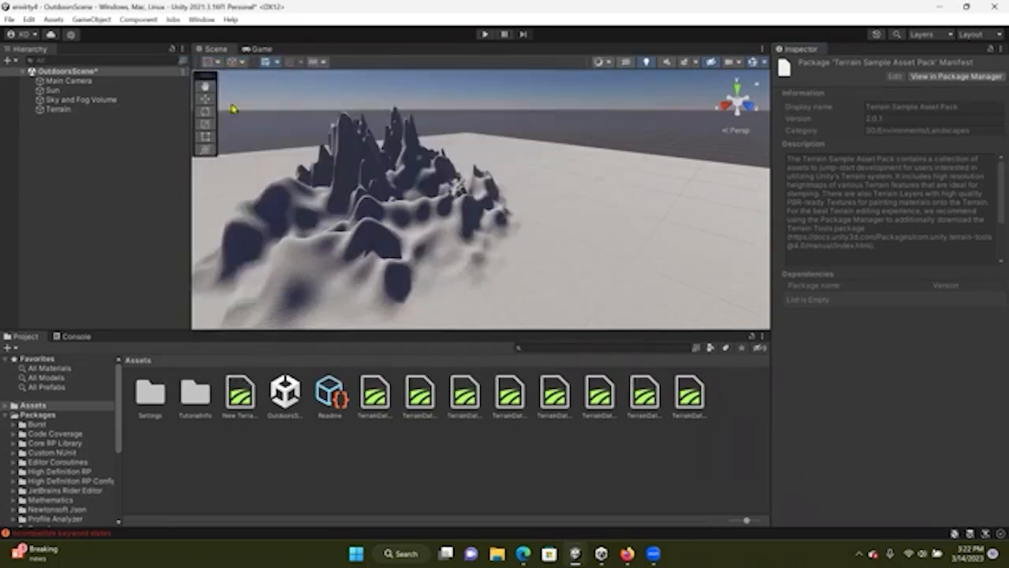
Open the Asset Store and search for "terrain sample asset pack"
click(202, 19)
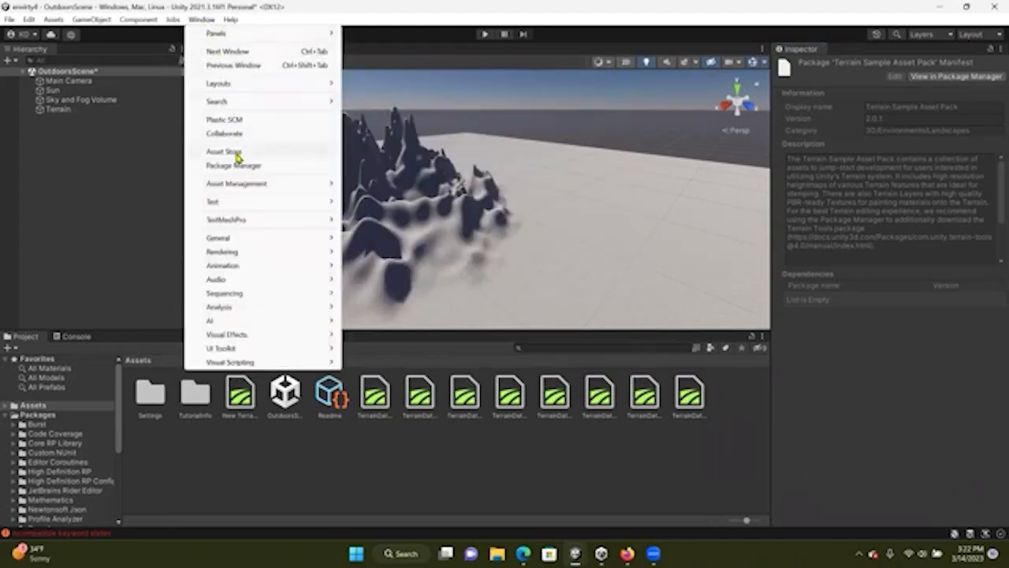
click(219, 152)
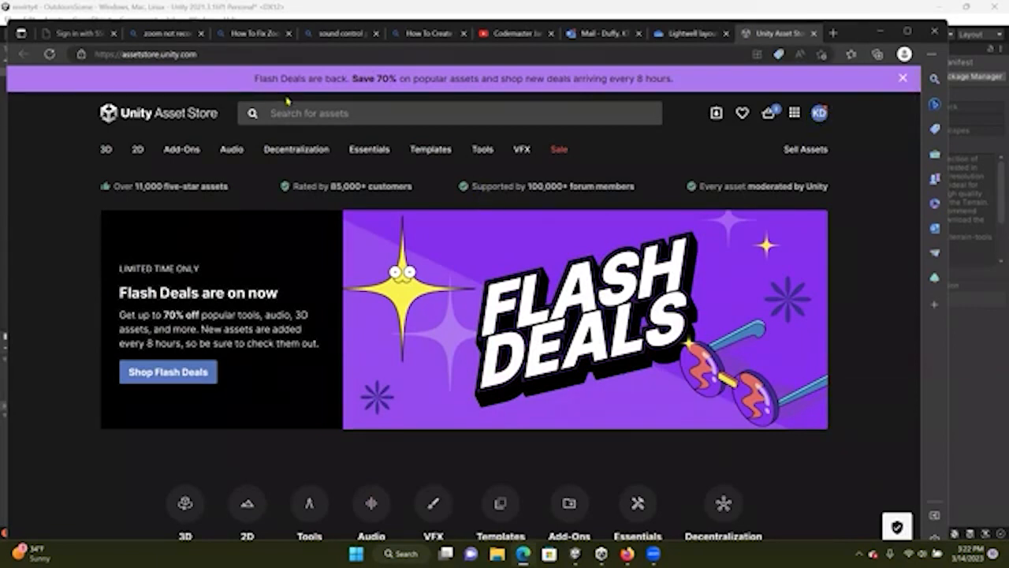
click(323, 115)
text(terr)
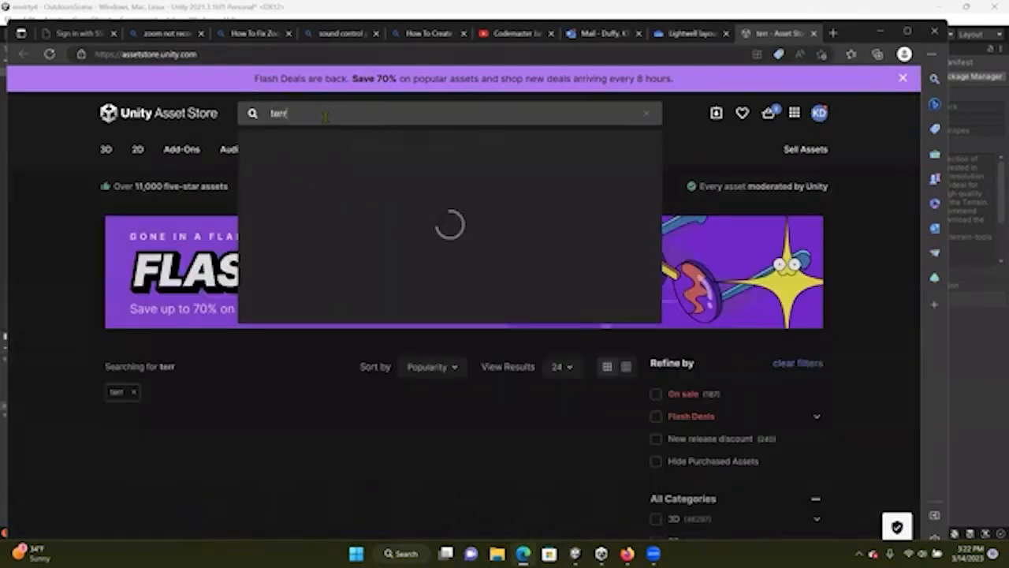
text(ain sample)
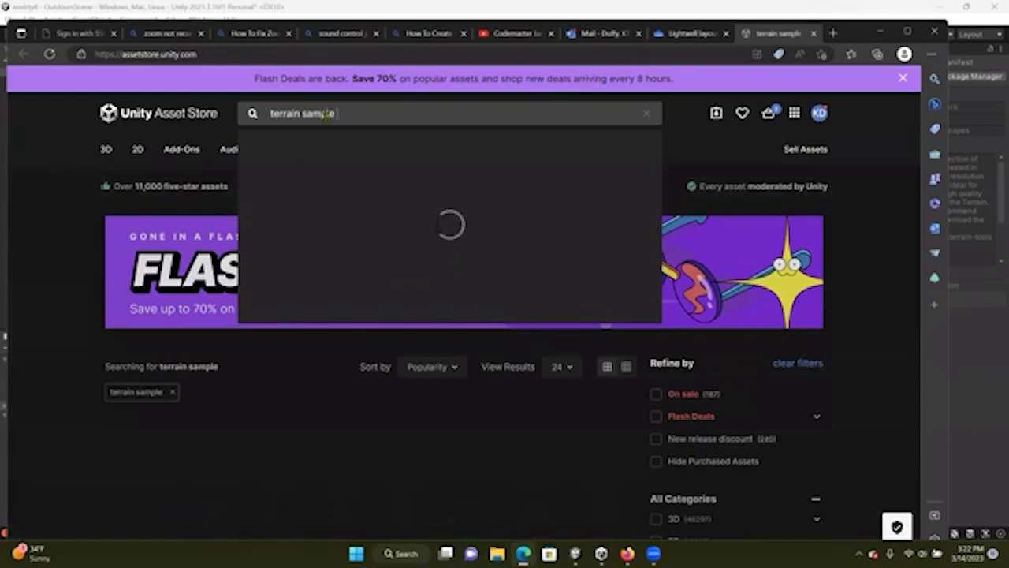
text( asset pack)
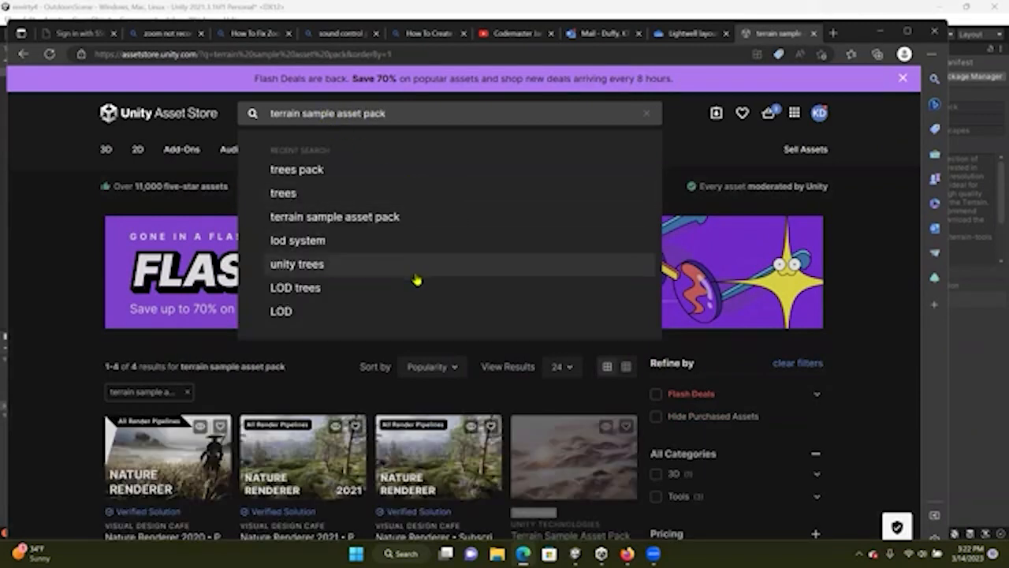
Sort the Asset Store search results by Price (Low to High)
click(446, 367)
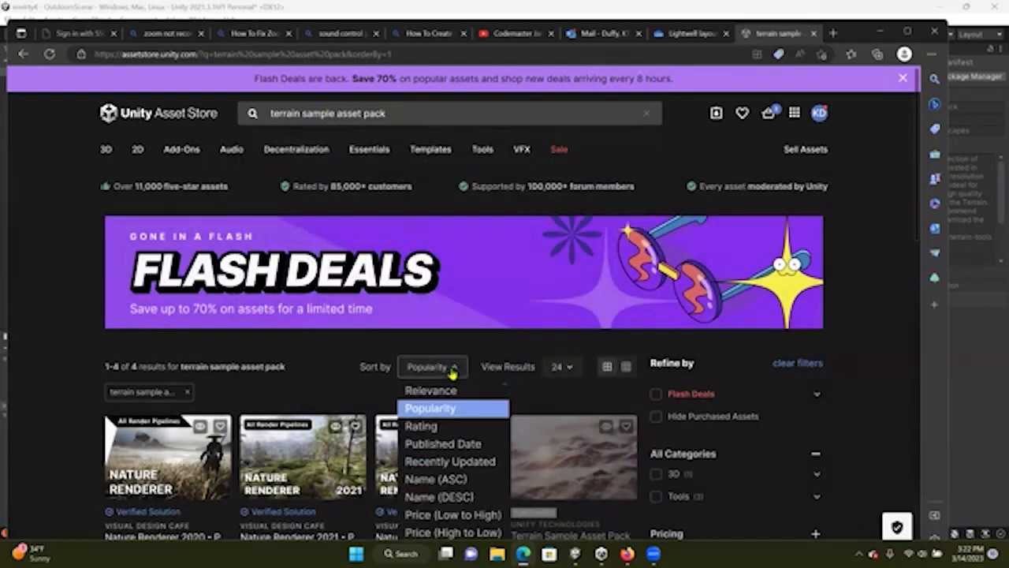
click(436, 521)
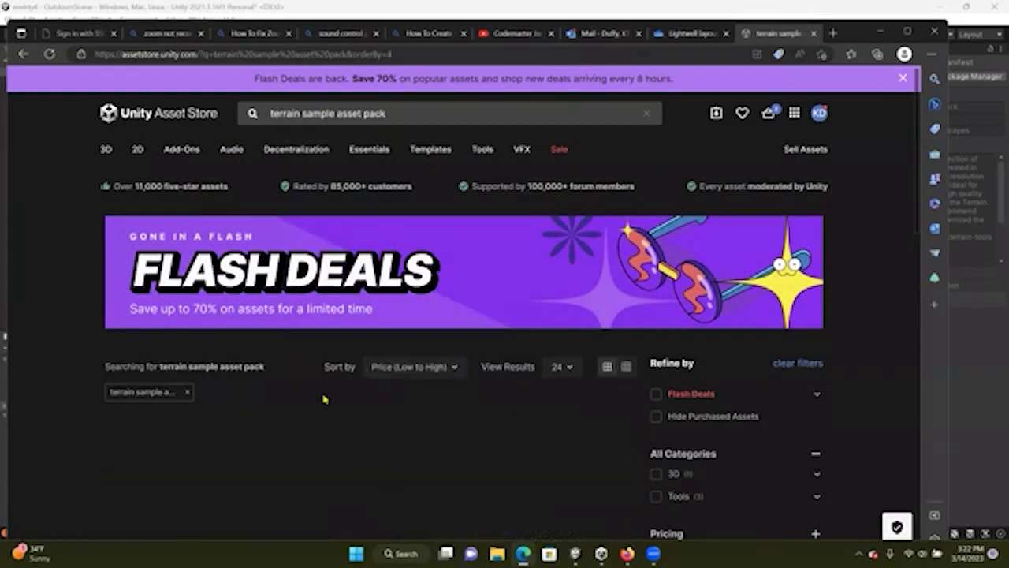
scroll(322, 399, down, 3)
scroll(292, 201, up, 2)
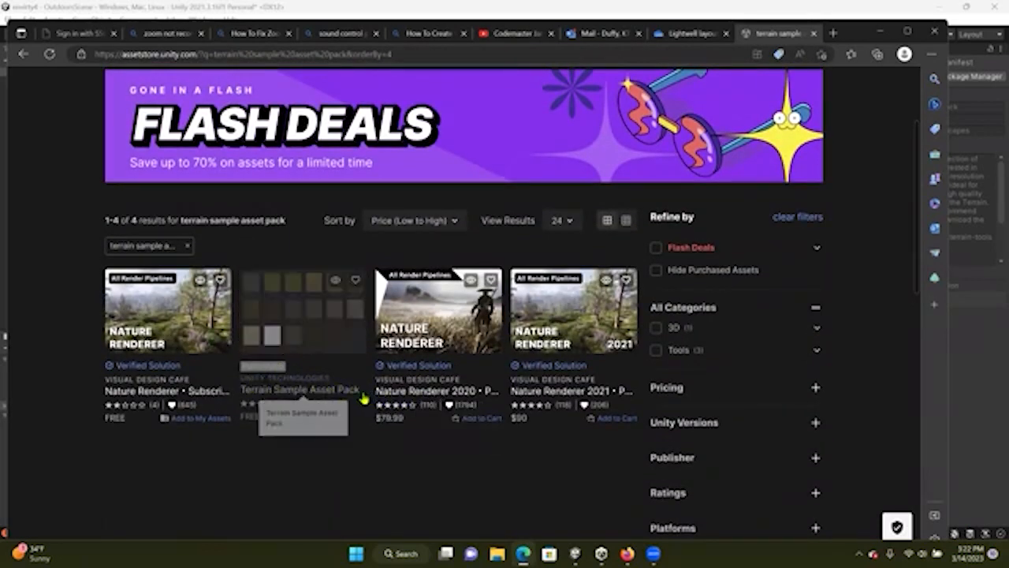
scroll(343, 284, up, 2)
Change the search to "terrain textures" and browse through the results
drag(413, 117, 301, 118)
text(t)
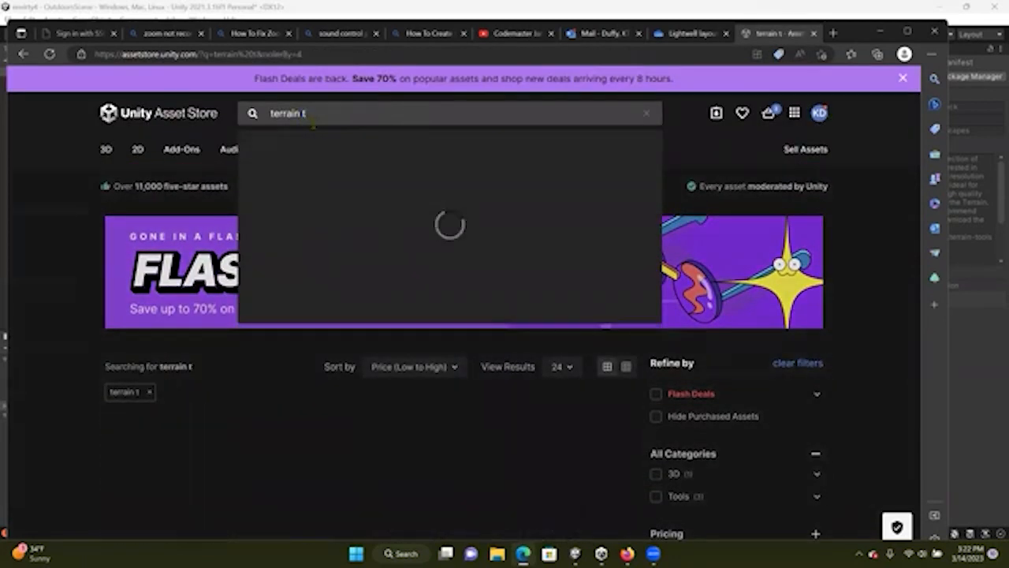
text(extures)
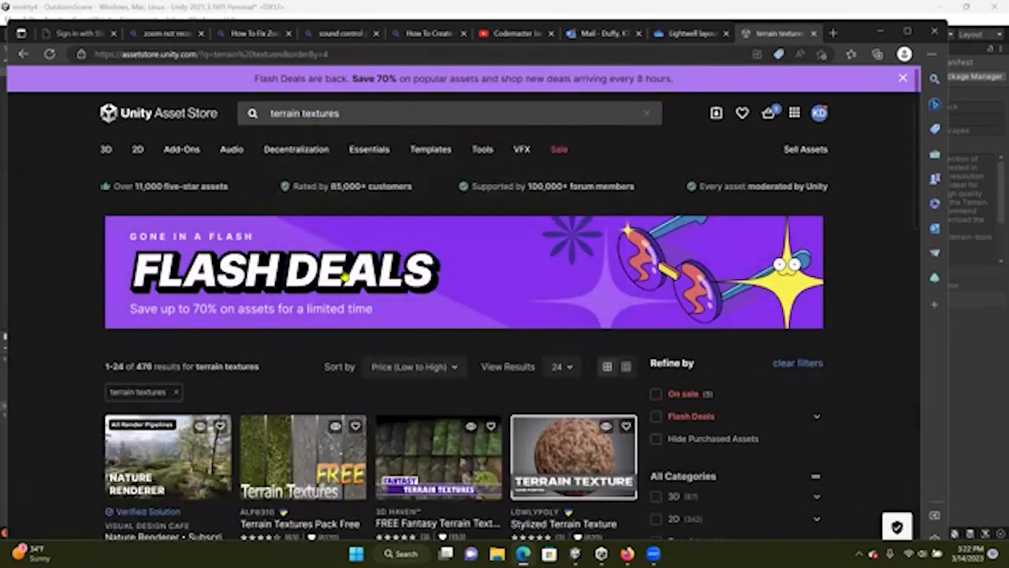
scroll(342, 275, down, 3)
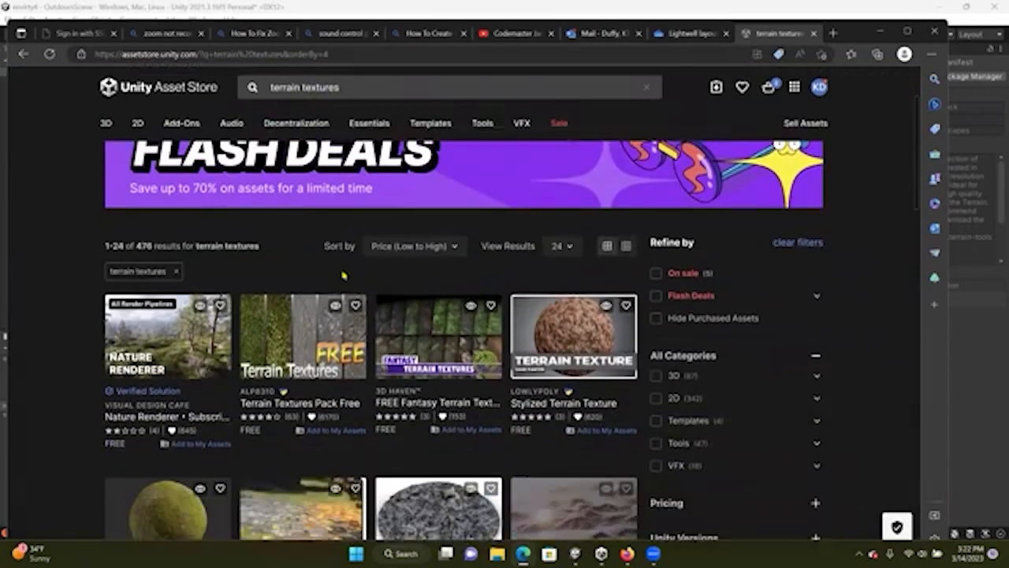
scroll(385, 344, down, 2)
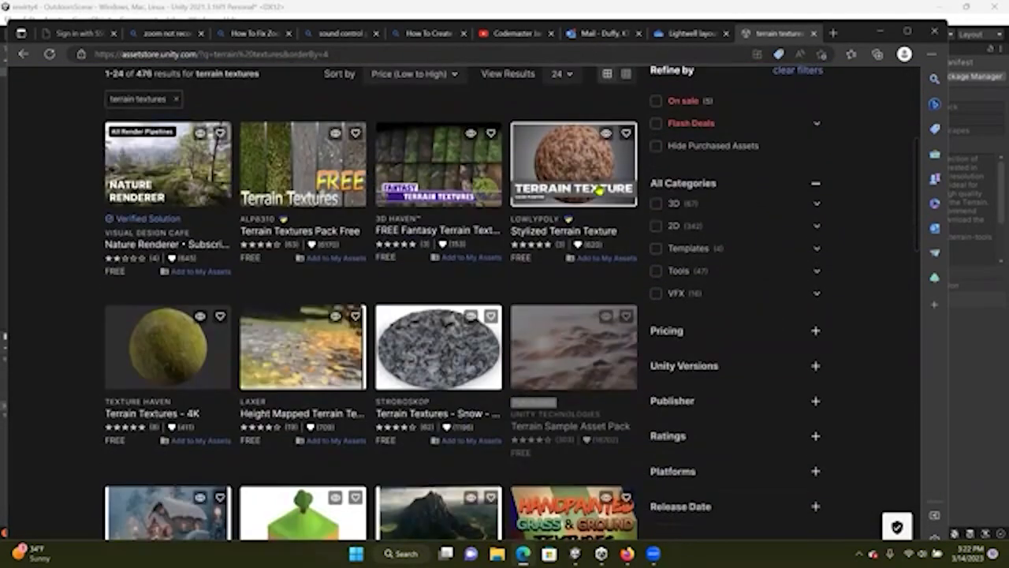
scroll(536, 381, down, 3)
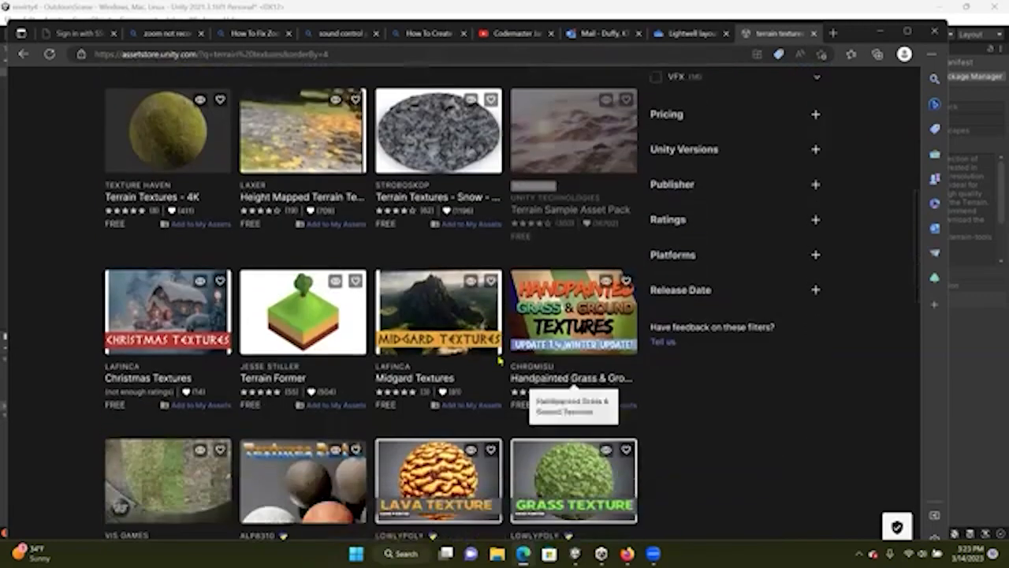
scroll(442, 359, down, 2)
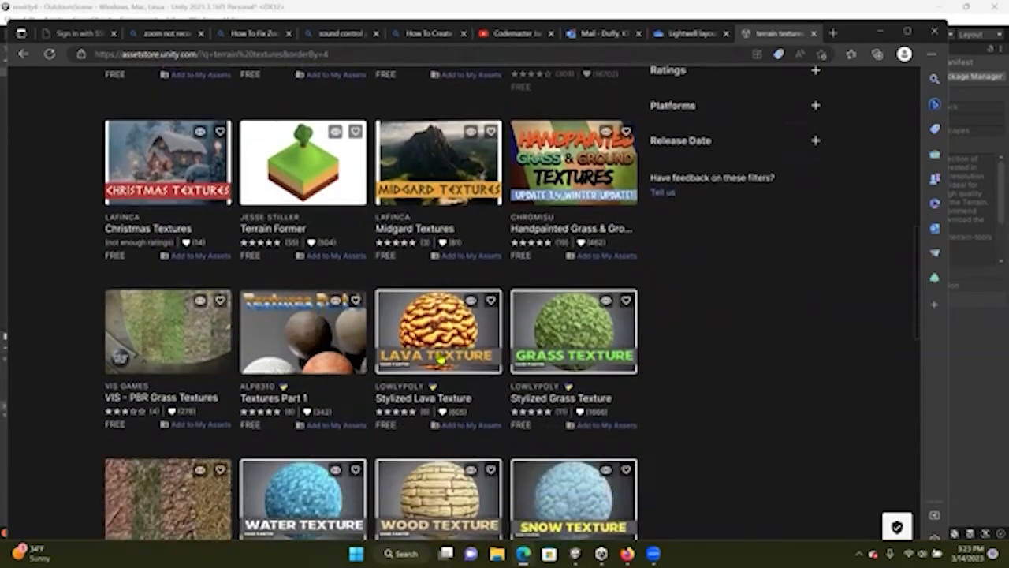
scroll(569, 356, down, 2)
scroll(476, 342, down, 3)
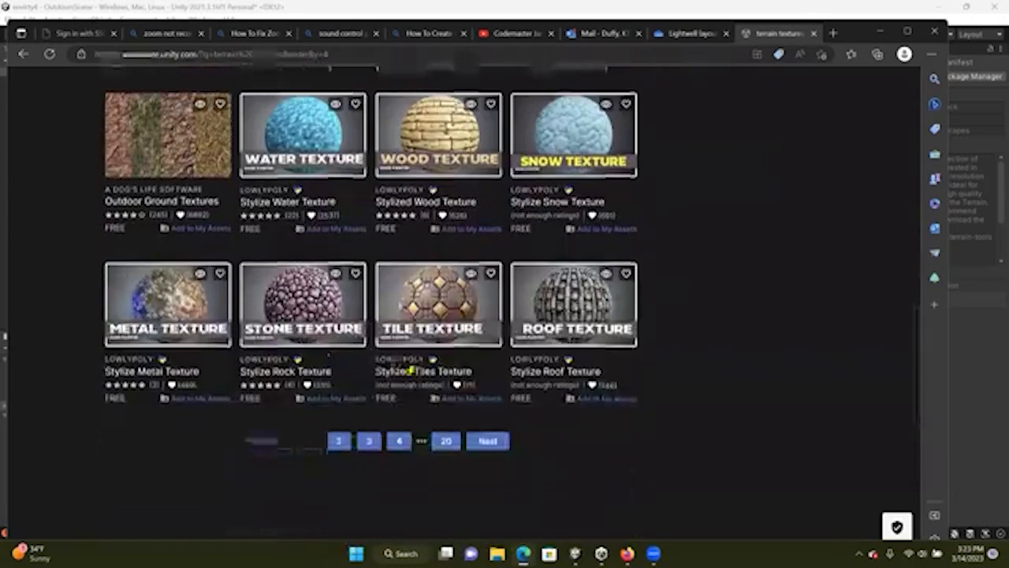
scroll(459, 347, up, 10)
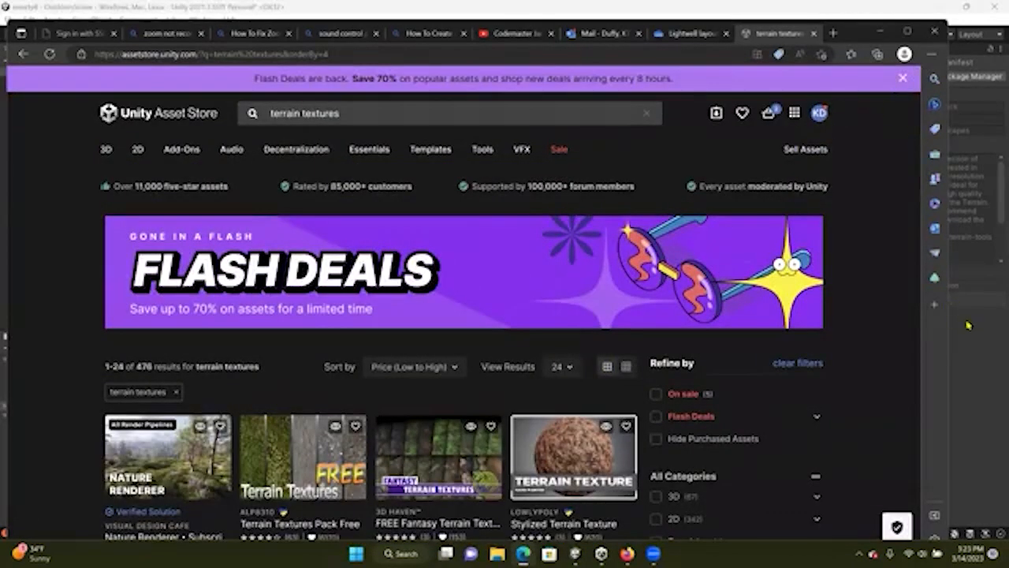
Open the Stylized Terrain Texture asset page from the search results
click(968, 325)
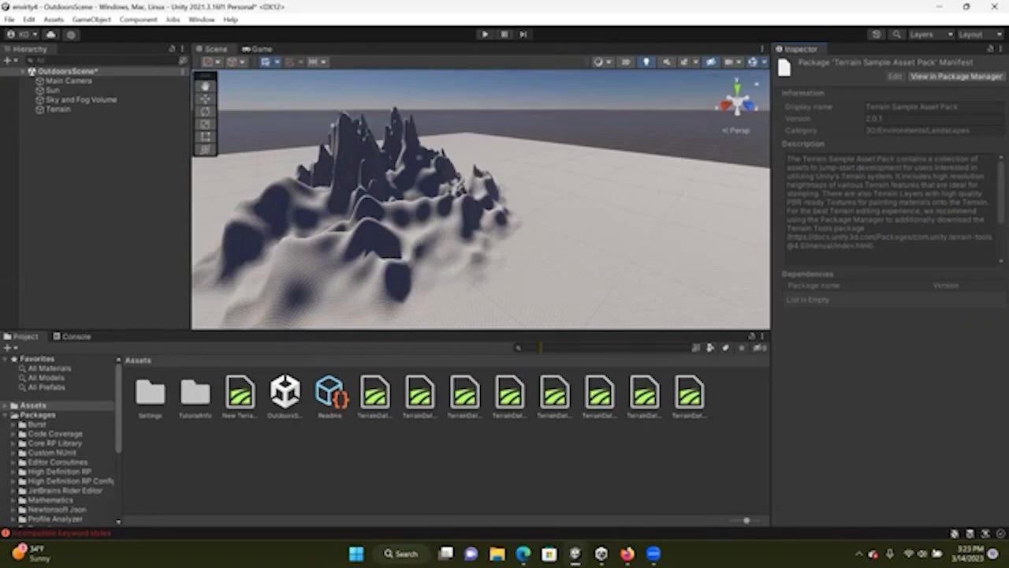
mouse_move(523, 552)
click(521, 497)
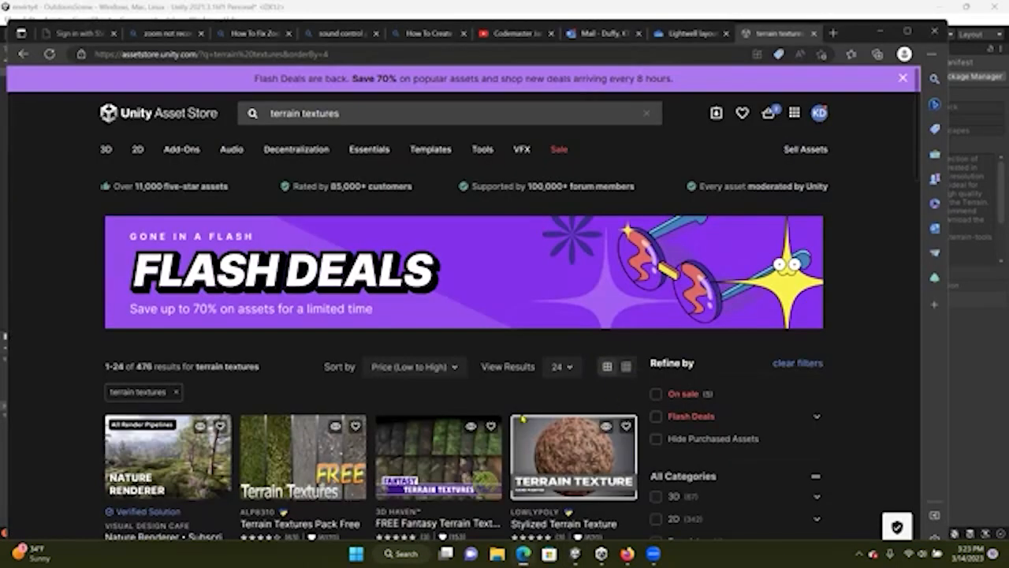
scroll(564, 314, down, 3)
click(572, 310)
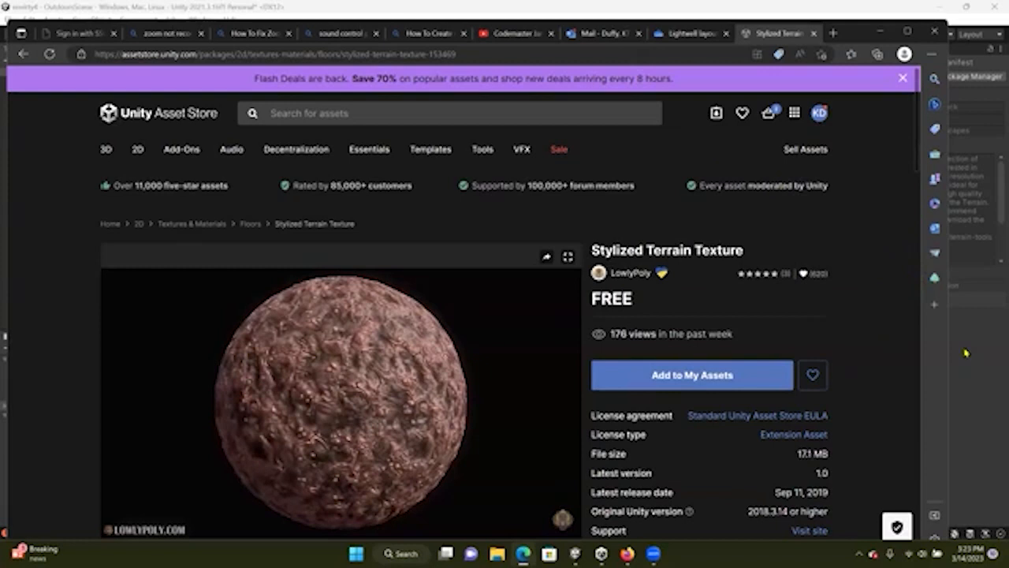
Return to the editor and reopen the Package Manager on the Terrain Sample Asset Pack
click(966, 352)
click(202, 19)
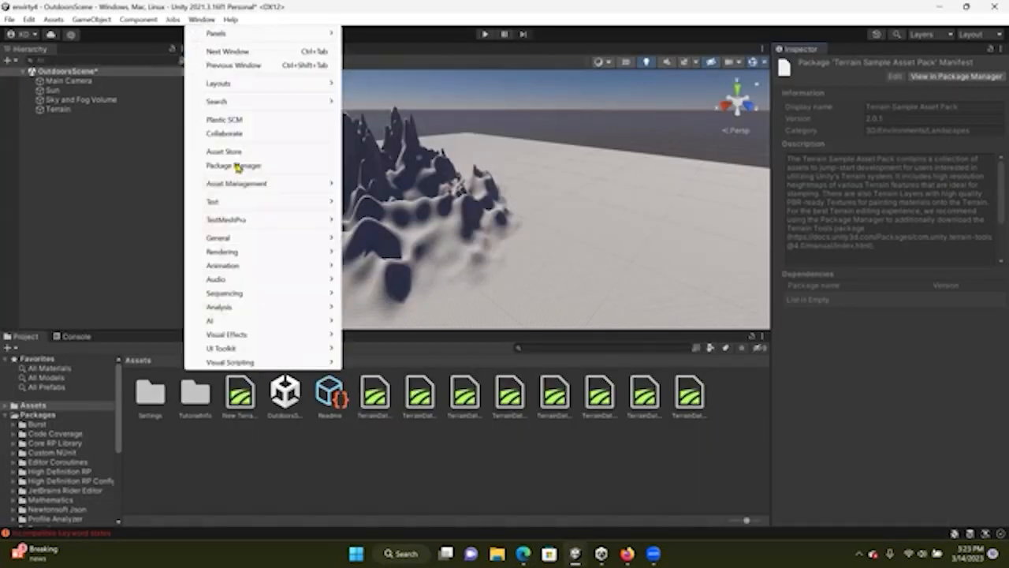
click(234, 165)
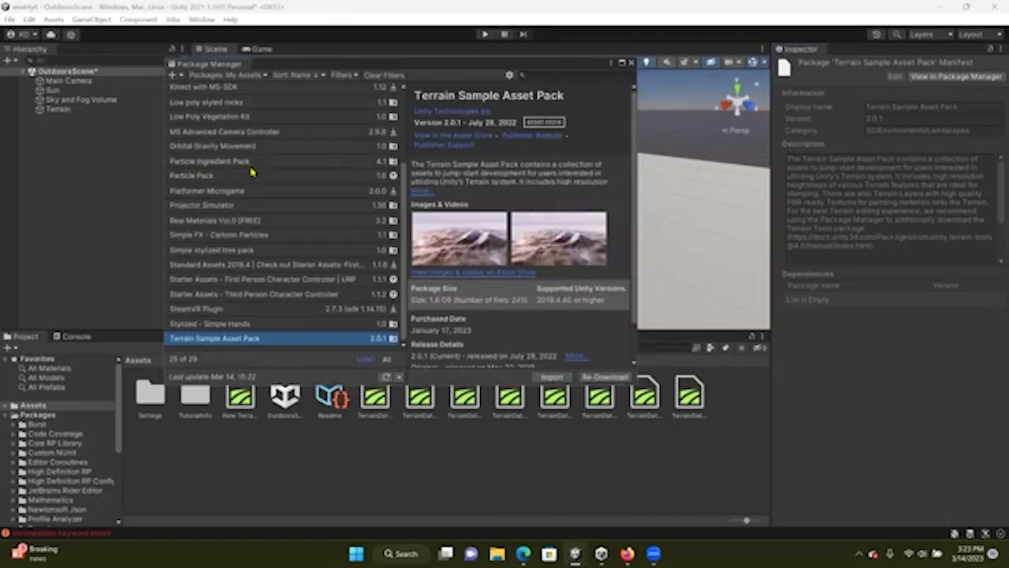
Import the Terrain Sample Asset Pack into the project, installing its package dependencies and importing all files
click(245, 76)
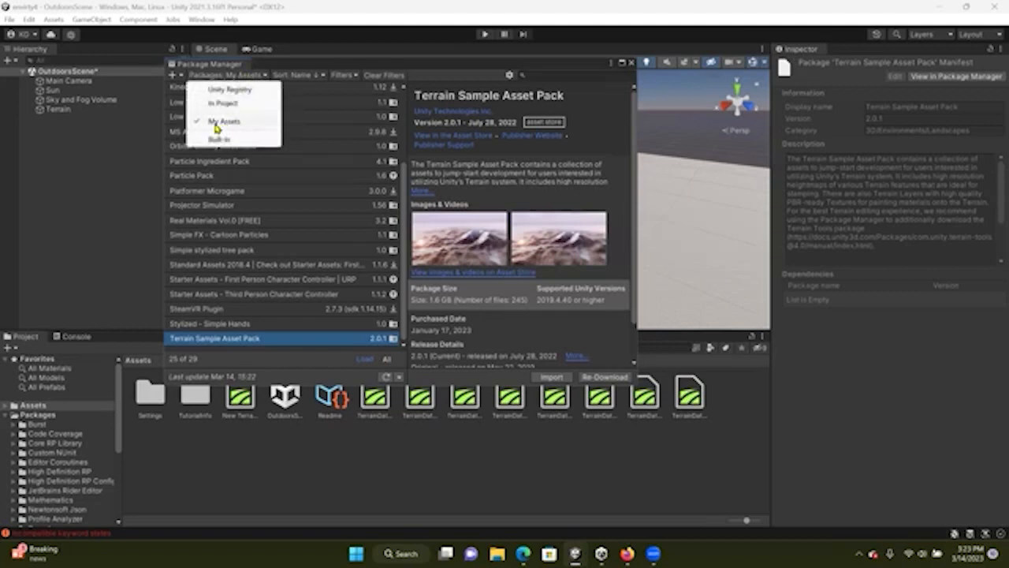
click(248, 341)
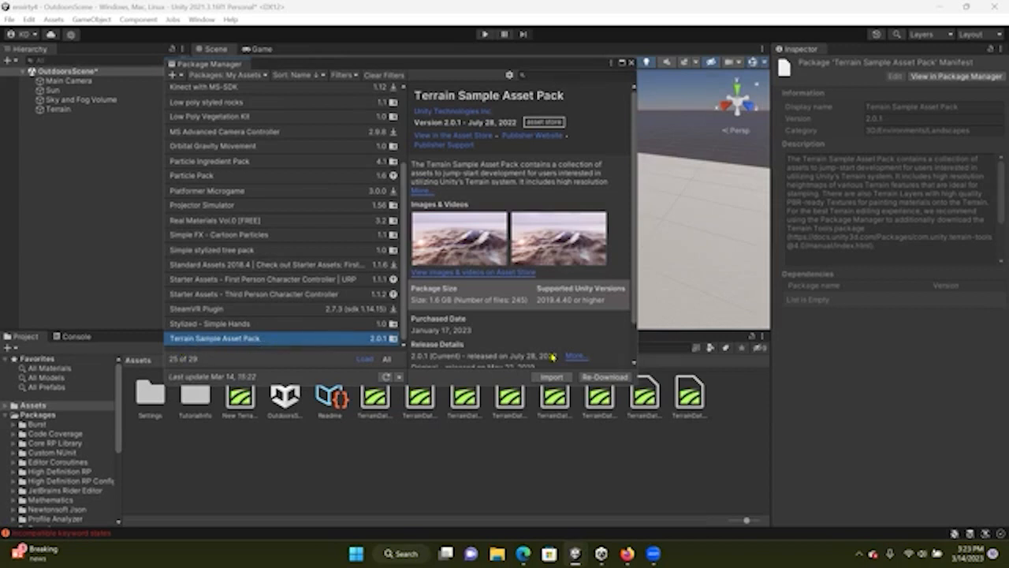
click(553, 376)
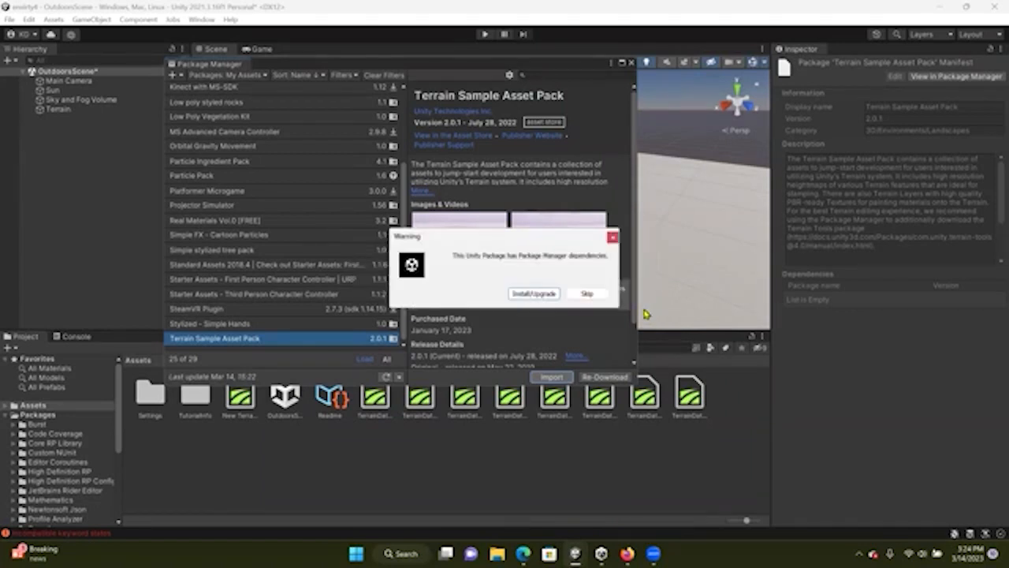
click(534, 294)
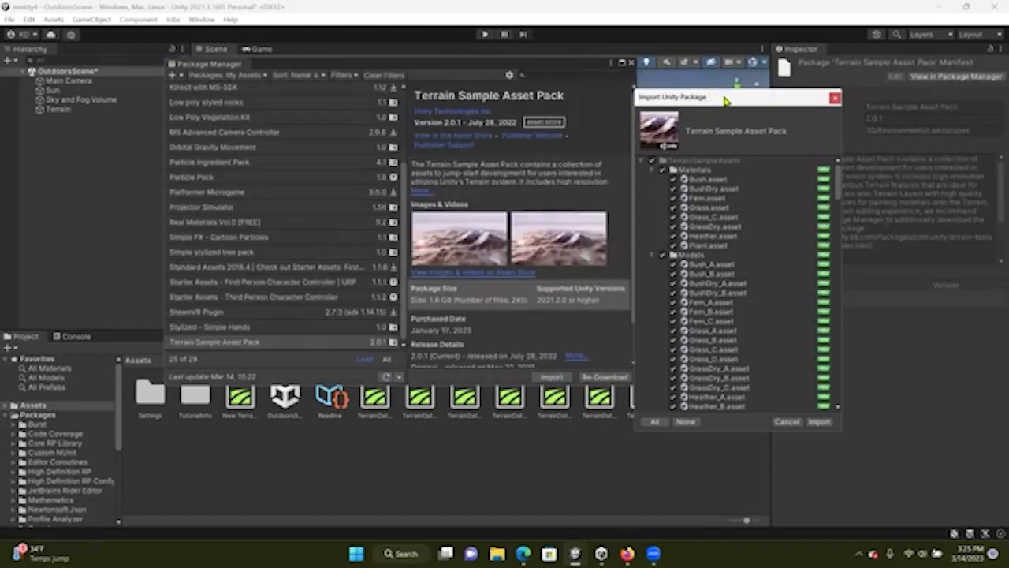
drag(722, 100, 677, 88)
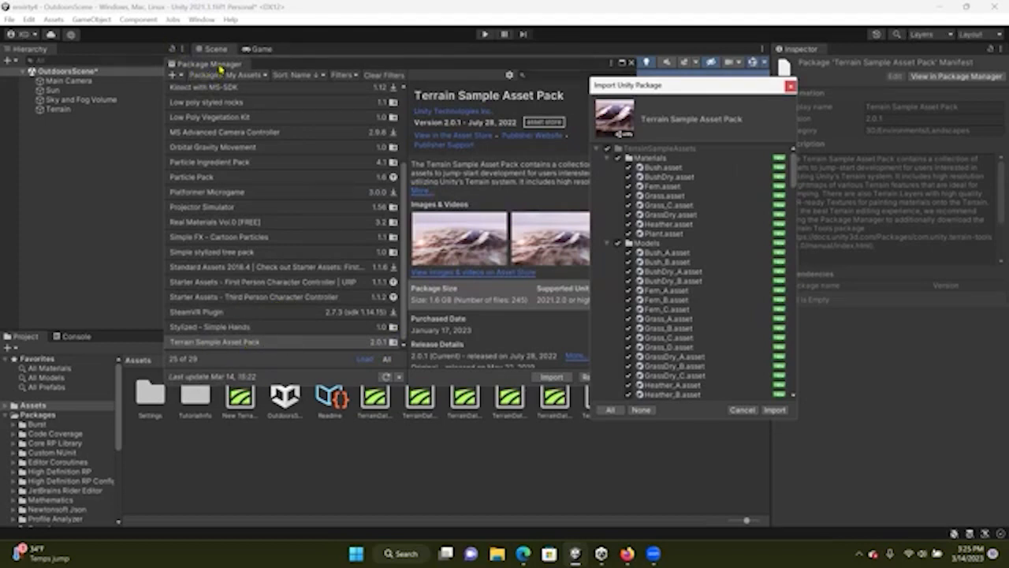
mouse_move(619, 88)
mouse_down()
mouse_move(660, 86)
mouse_move(627, 91)
mouse_up()
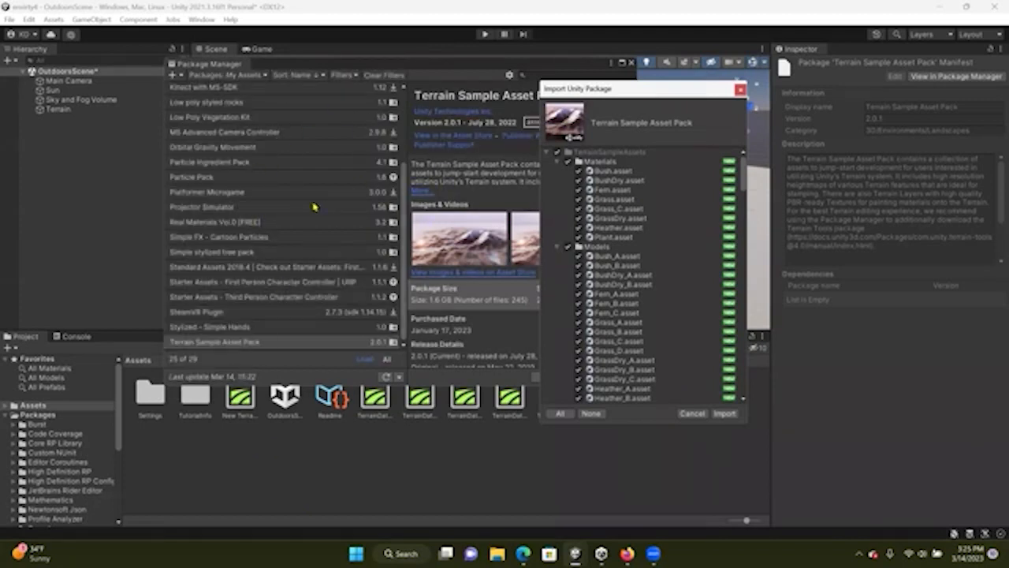
click(724, 414)
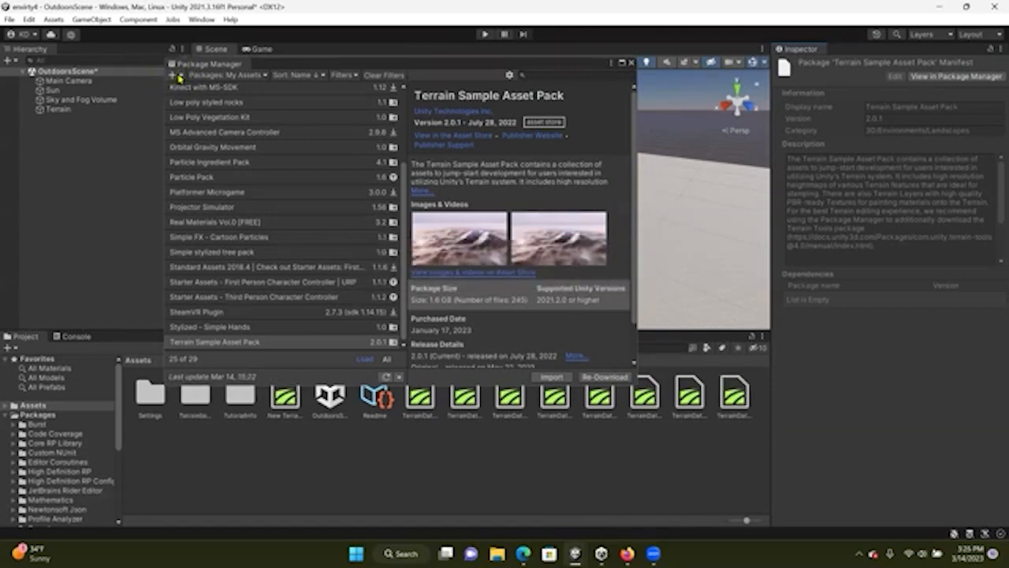
Close the Package Manager
click(179, 76)
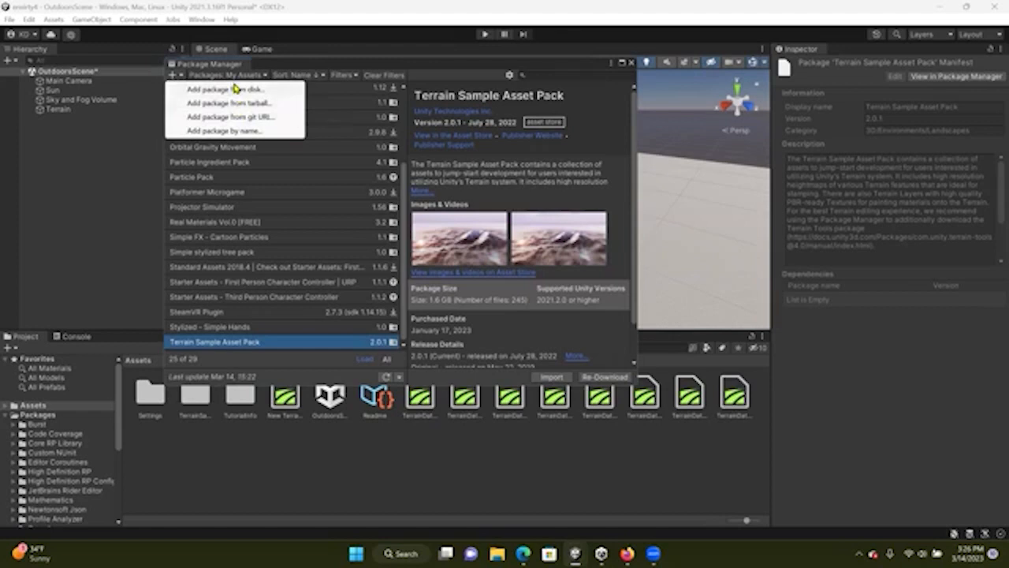
click(288, 68)
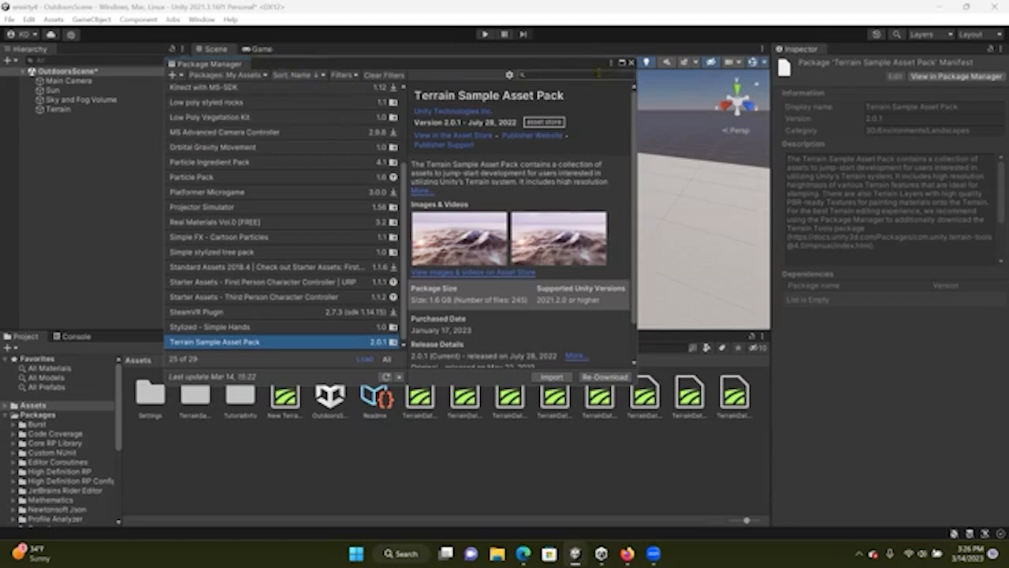
click(632, 63)
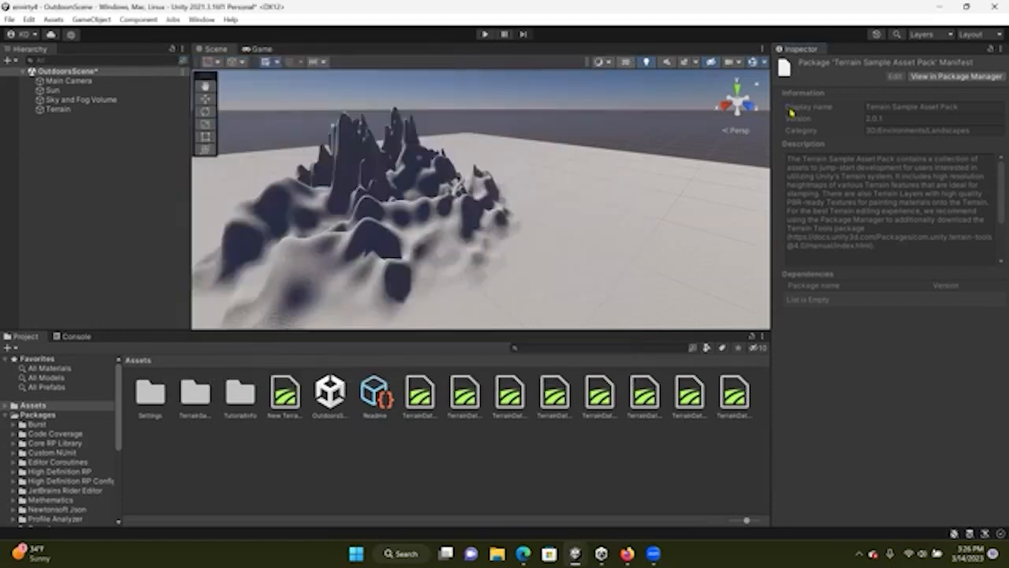
Browse the imported TerrainSampleAssets folders, including the terrain textures and the TerrainLayers folder
click(71, 112)
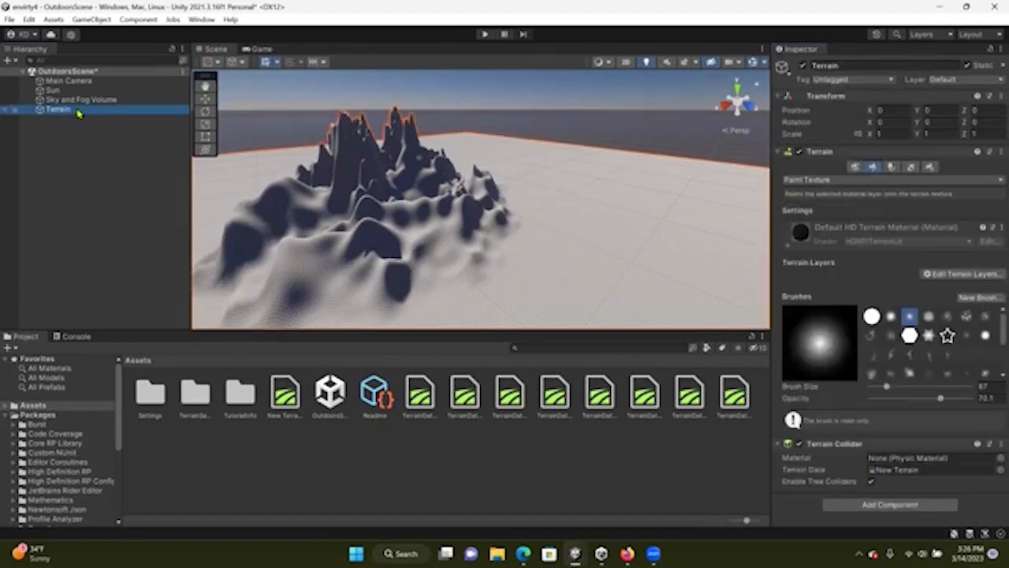
click(78, 113)
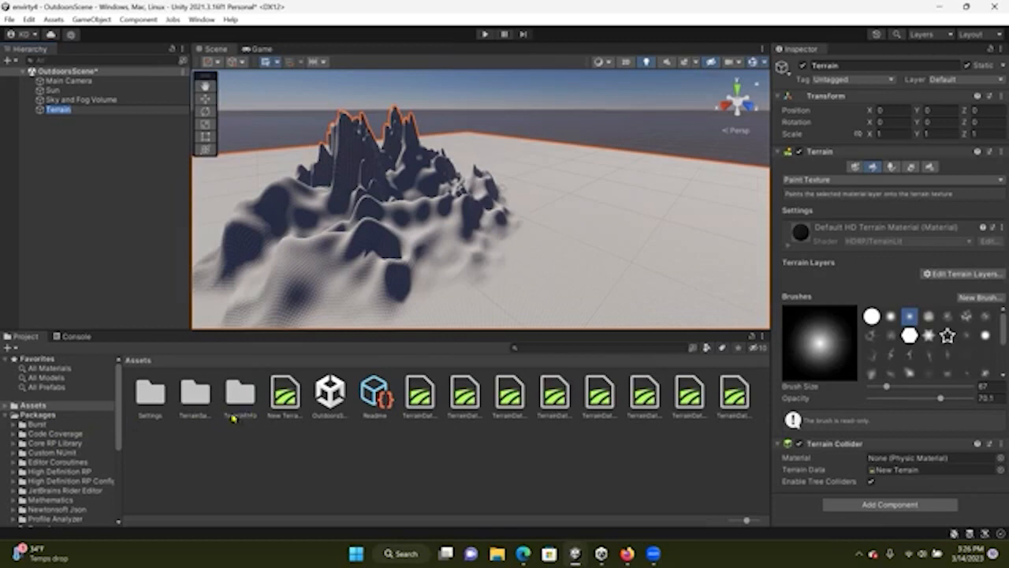
click(194, 399)
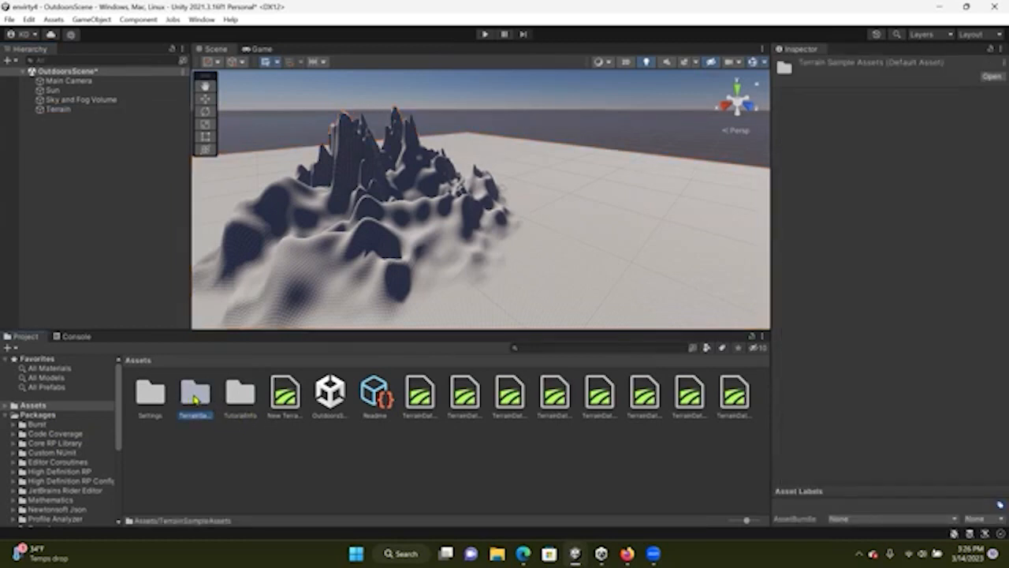
double_click(195, 398)
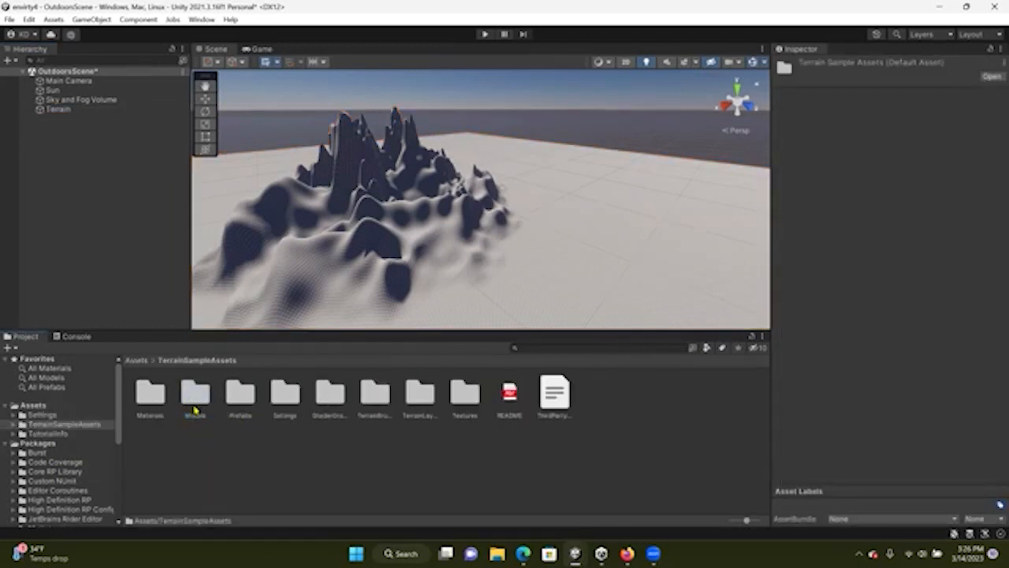
click(241, 394)
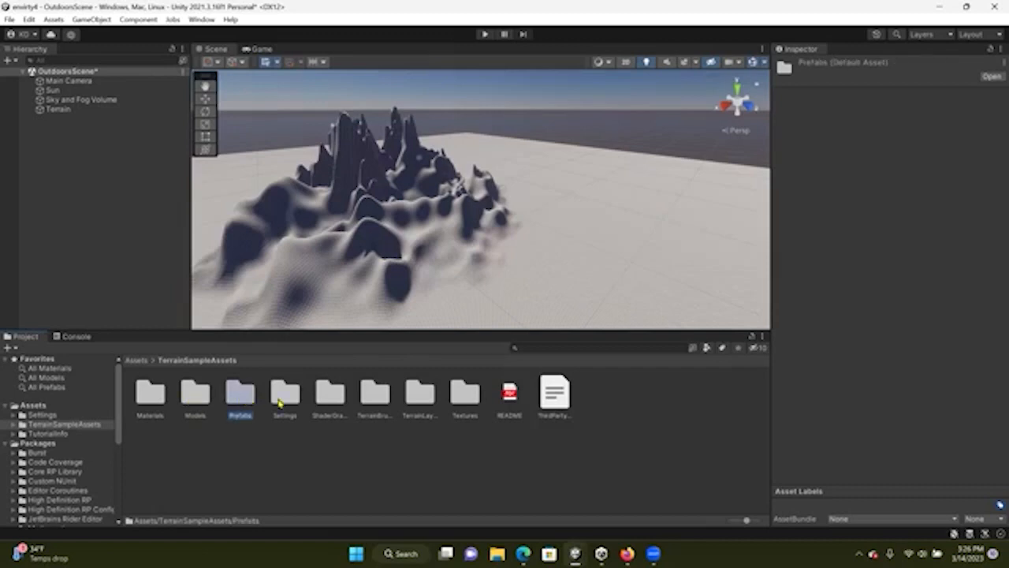
click(290, 404)
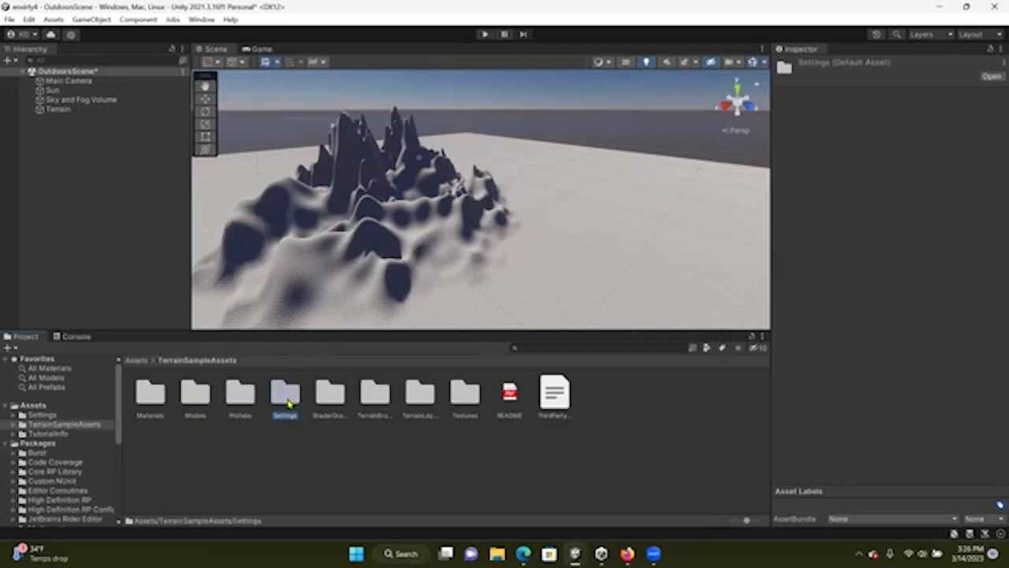
click(372, 402)
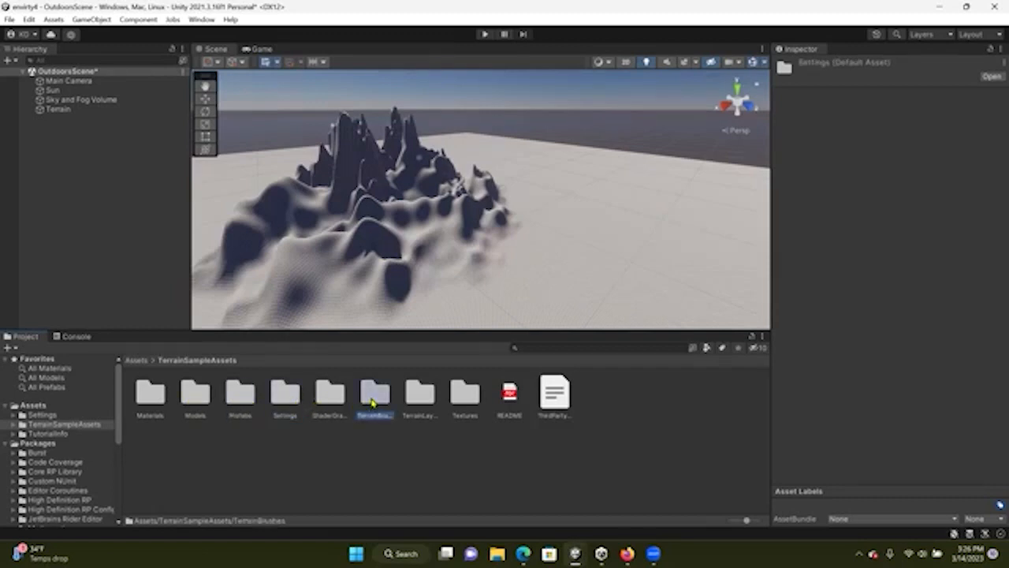
click(420, 400)
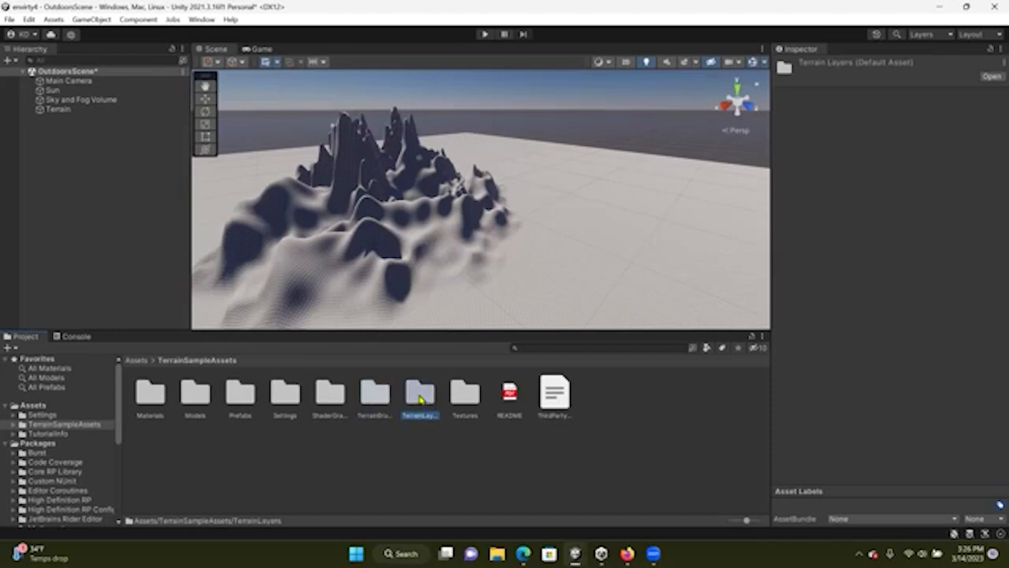
click(463, 400)
double_click(465, 399)
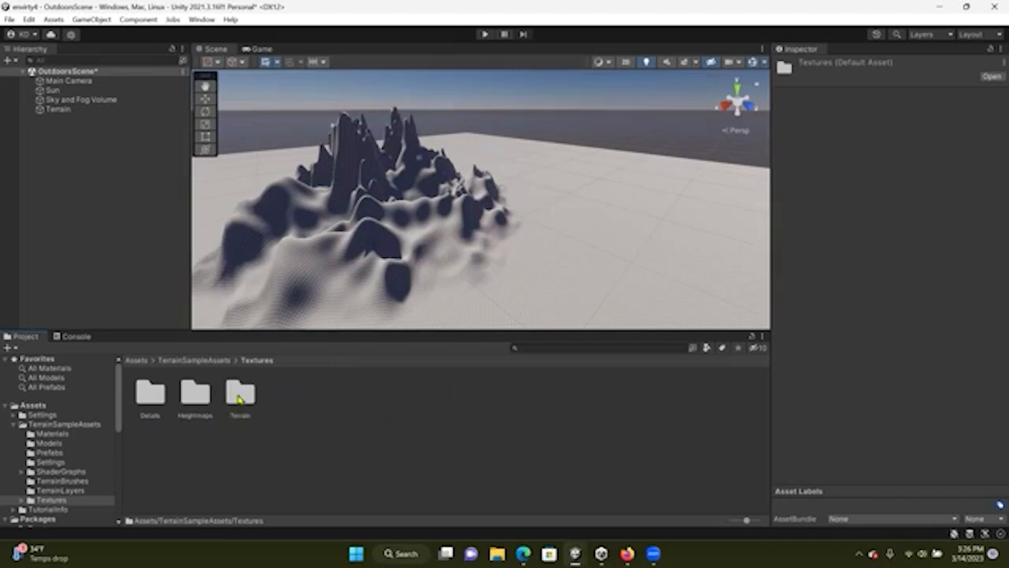
double_click(239, 396)
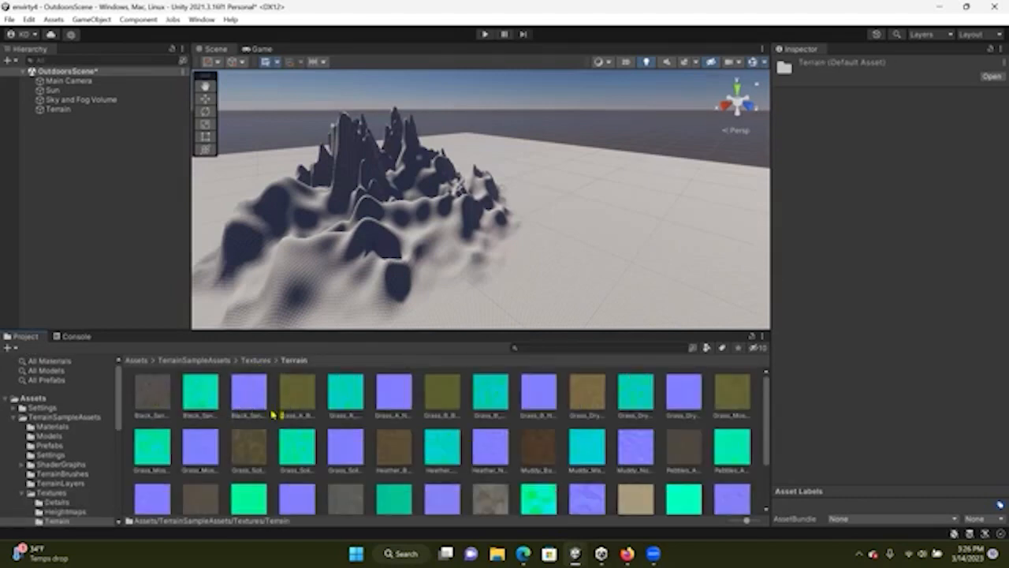
click(208, 404)
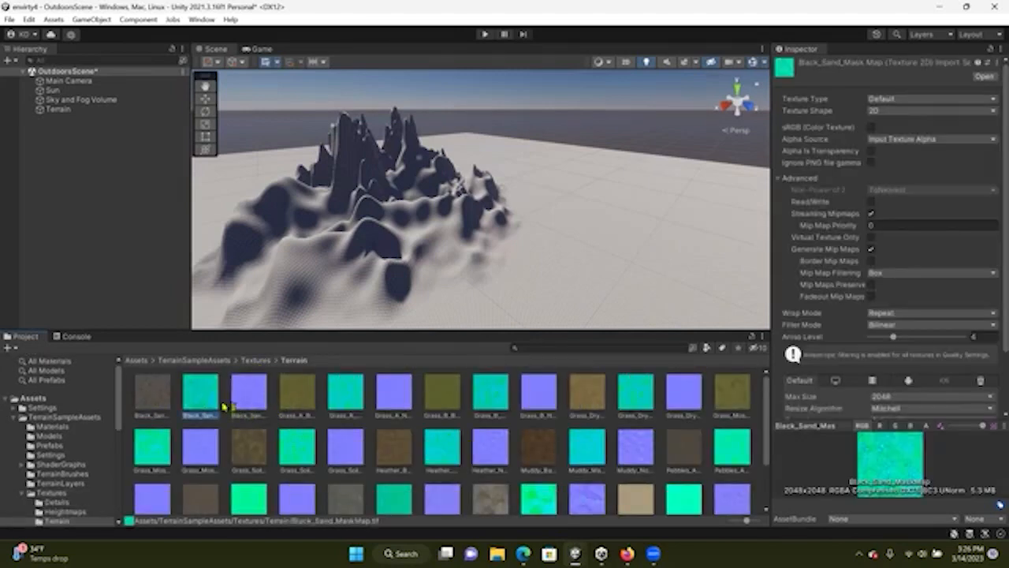
click(252, 402)
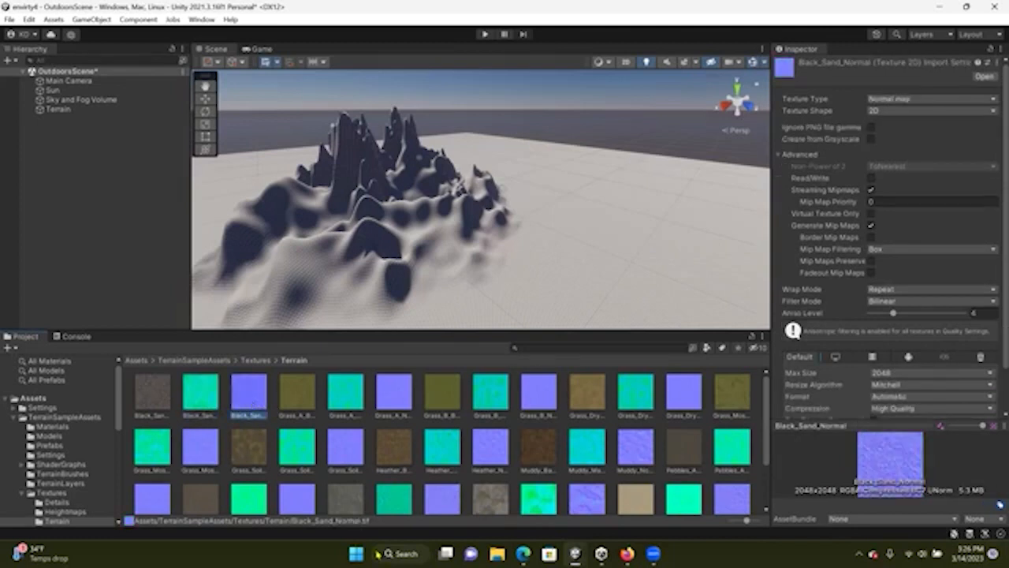
click(205, 360)
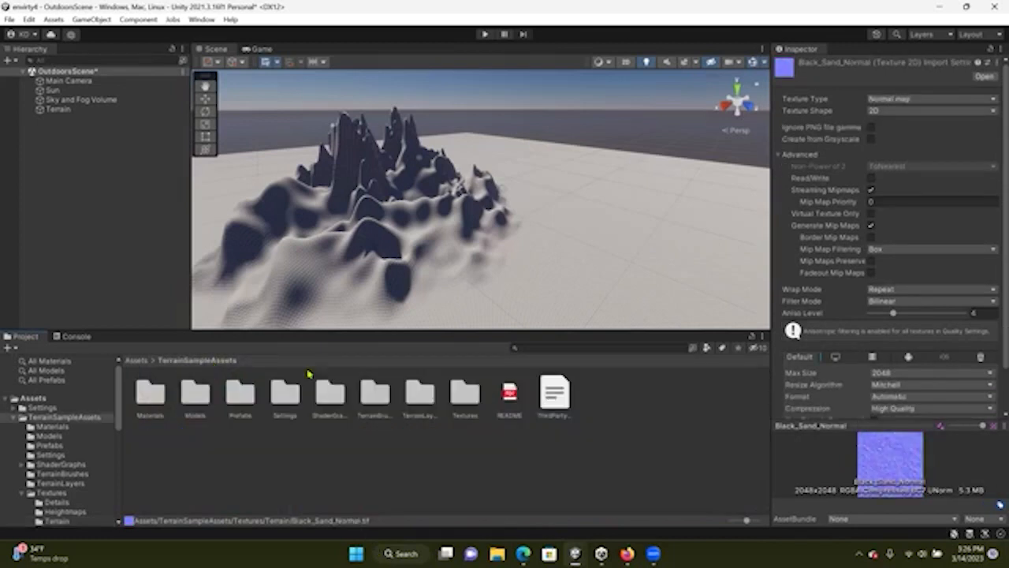
click(418, 394)
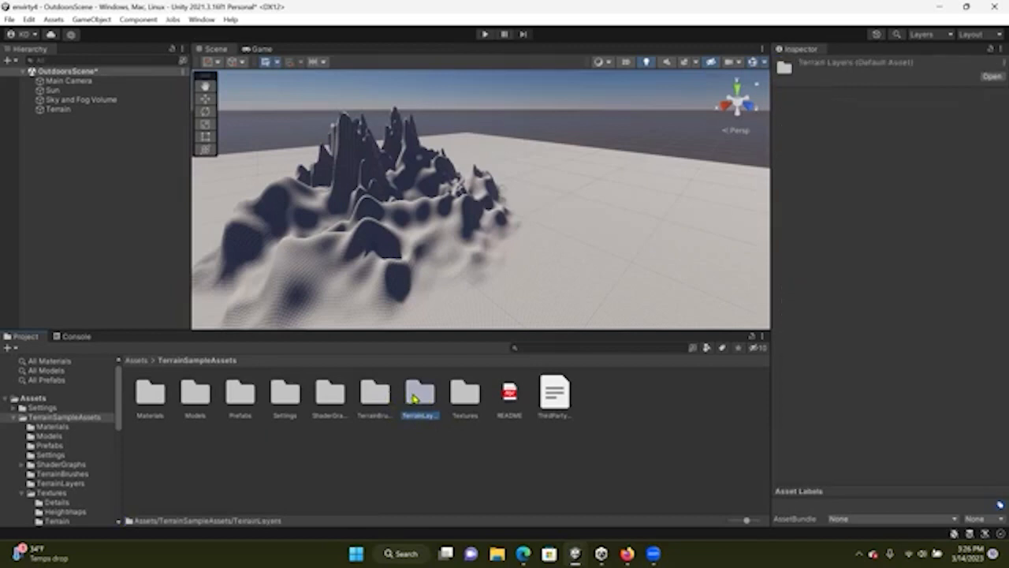
double_click(417, 396)
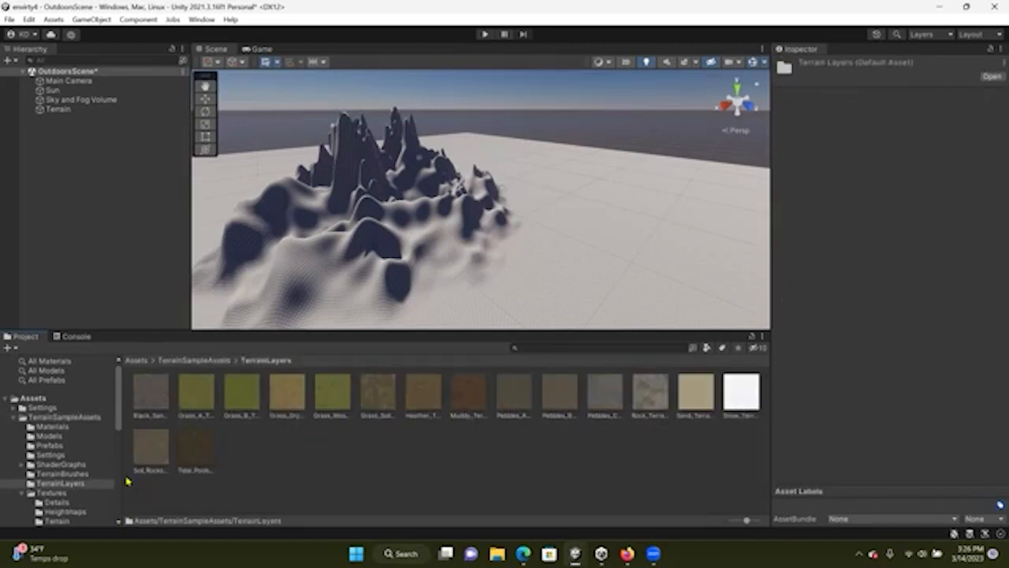
Add the Black_Sand terrain layer to the Terrain
click(86, 110)
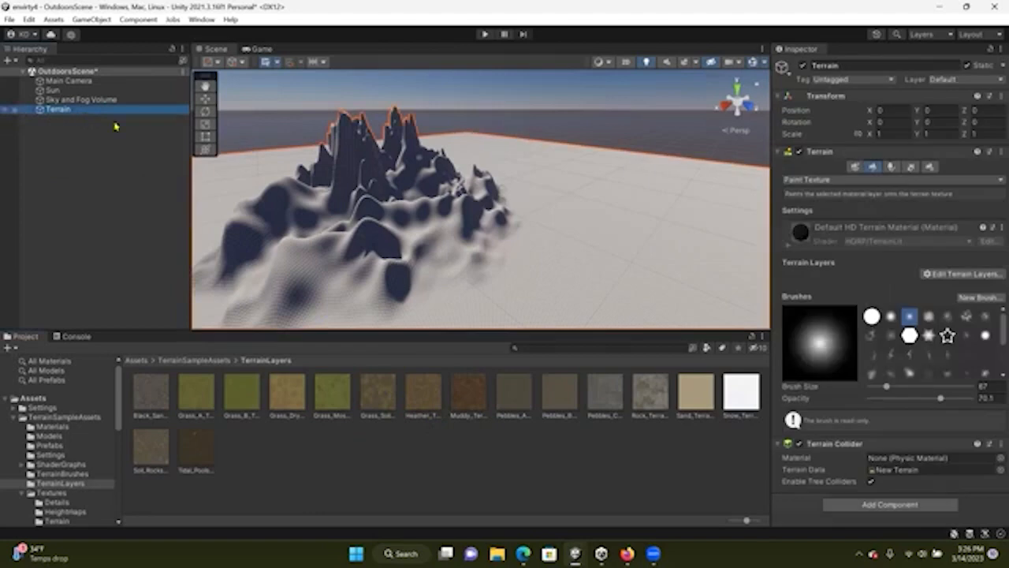
click(950, 275)
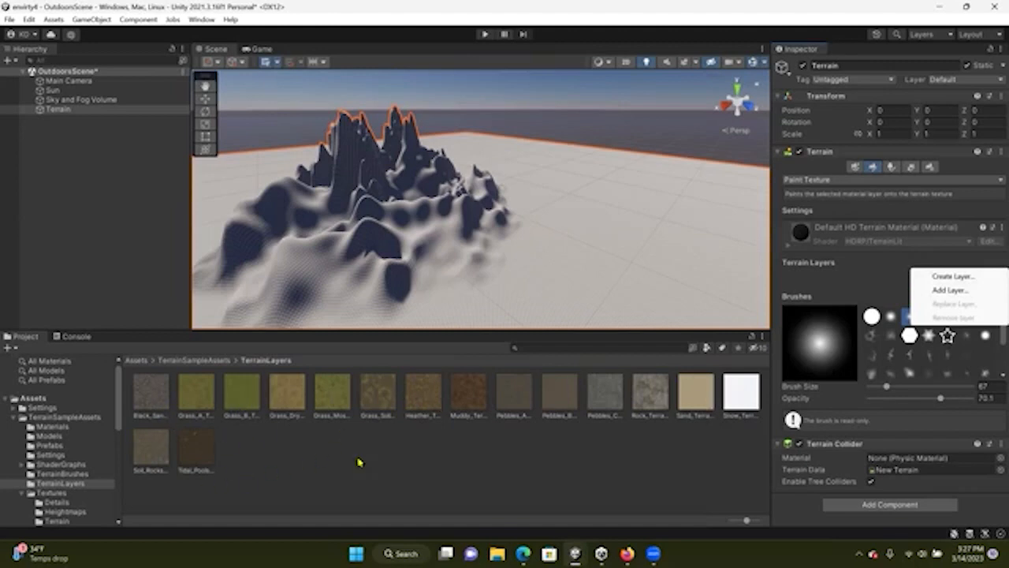
click(944, 292)
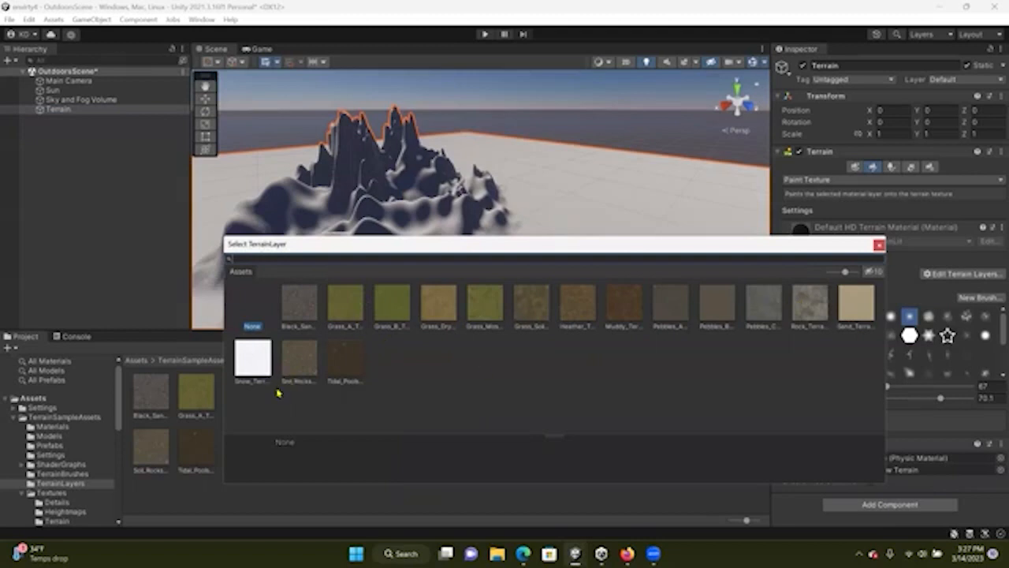
double_click(299, 310)
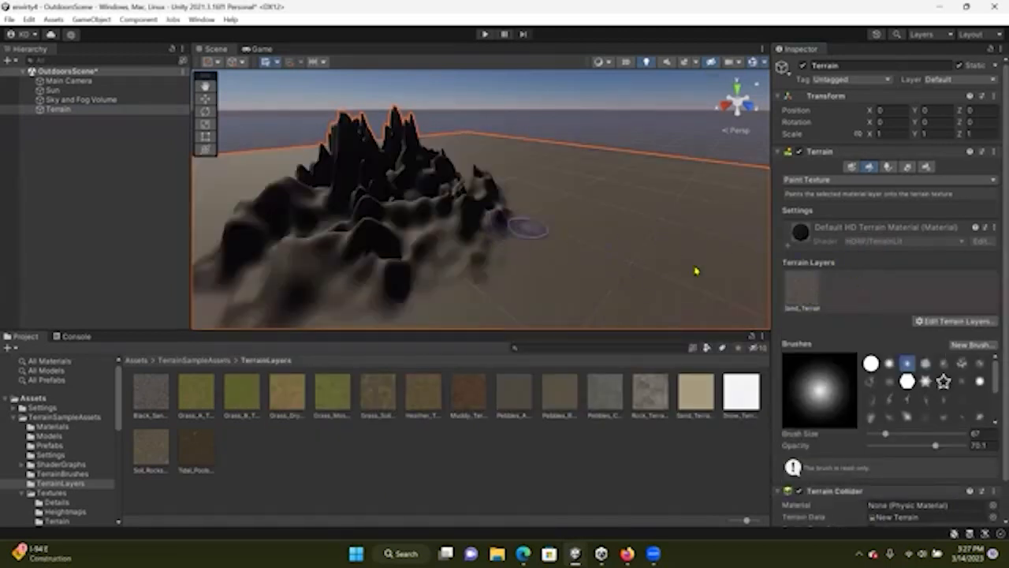
Select the terrain layer and tint its diffuse color purple
scroll(475, 302, up, 3)
scroll(475, 303, down, 2)
scroll(475, 303, down, 3)
mouse_move(509, 276)
right_down()
mouse_move(412, 273)
mouse_move(229, 301)
right_up()
mouse_move(412, 274)
right_down()
mouse_move(327, 257)
mouse_move(334, 271)
mouse_move(365, 239)
mouse_move(327, 228)
mouse_move(340, 232)
right_up()
scroll(334, 273, up, 2)
scroll(334, 273, down, 2)
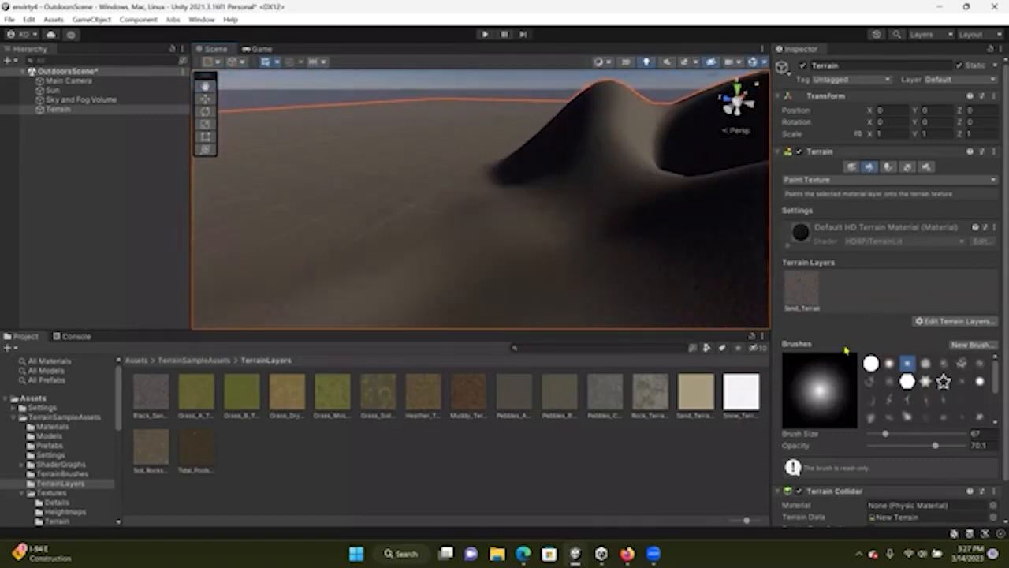
click(800, 302)
scroll(910, 404, down, 2)
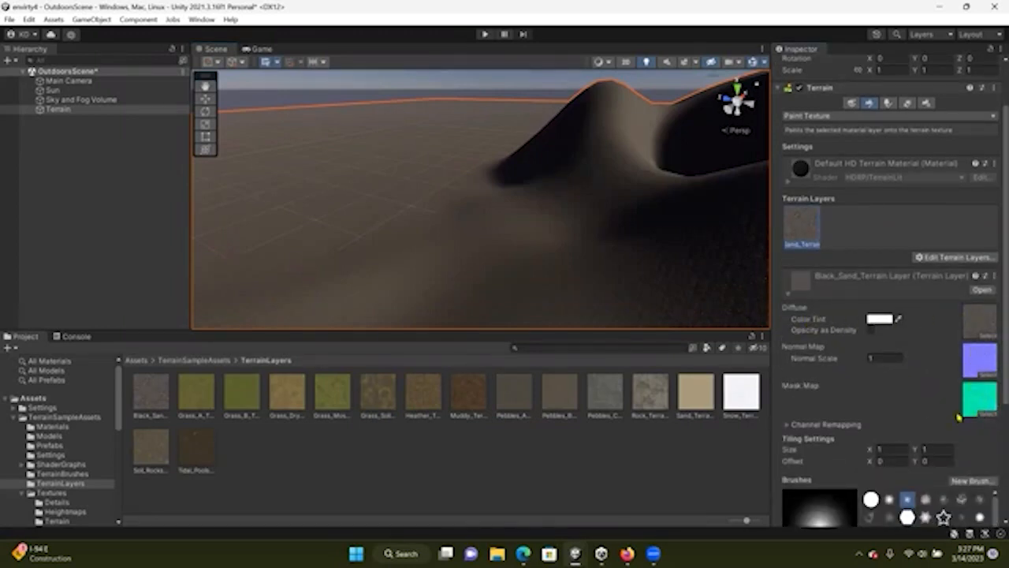
click(877, 318)
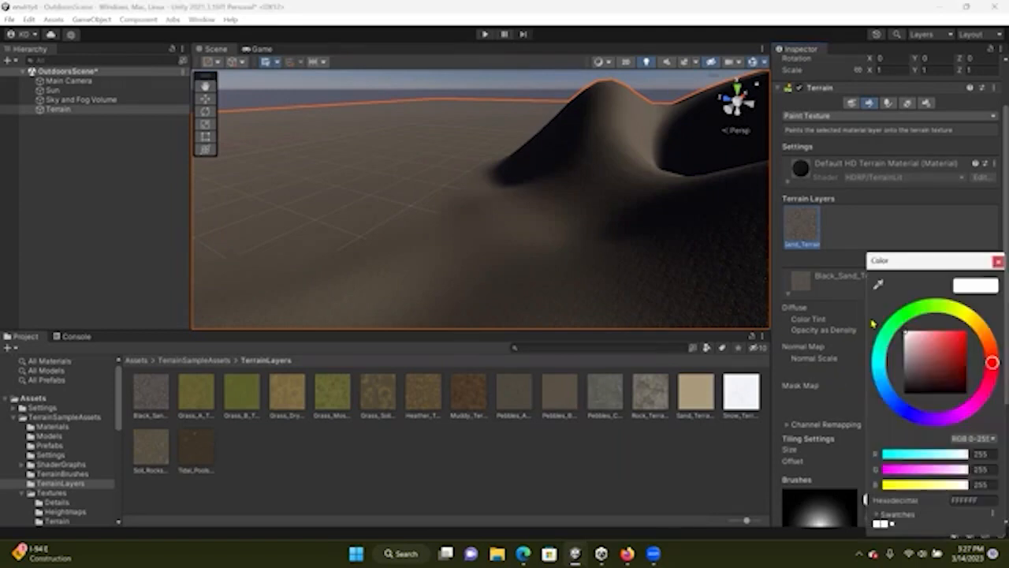
click(945, 419)
mouse_move(950, 359)
mouse_down()
mouse_move(951, 347)
mouse_move(936, 359)
mouse_up()
click(997, 261)
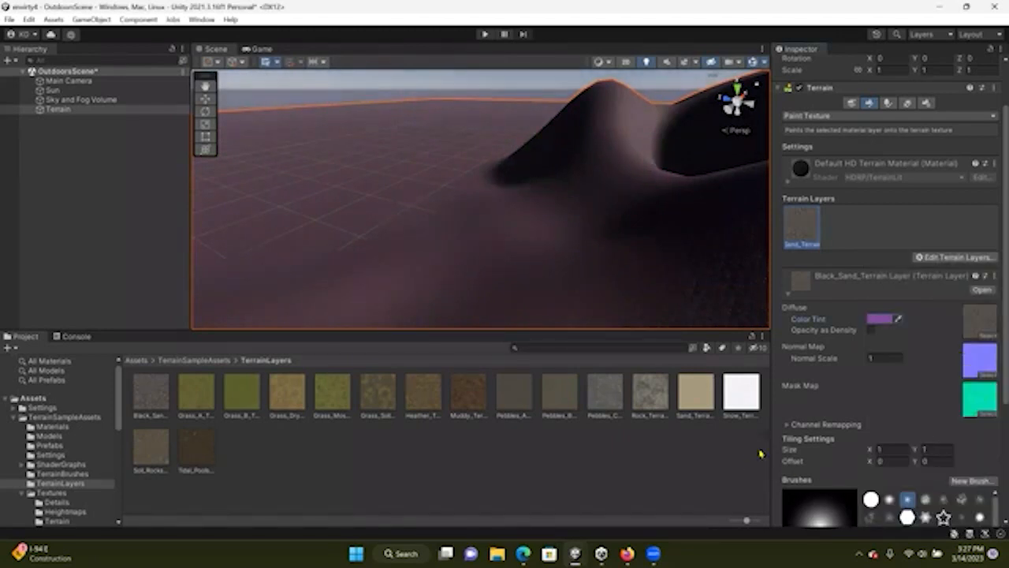
Set the terrain layer's tiling size to 40 by 40
click(886, 451)
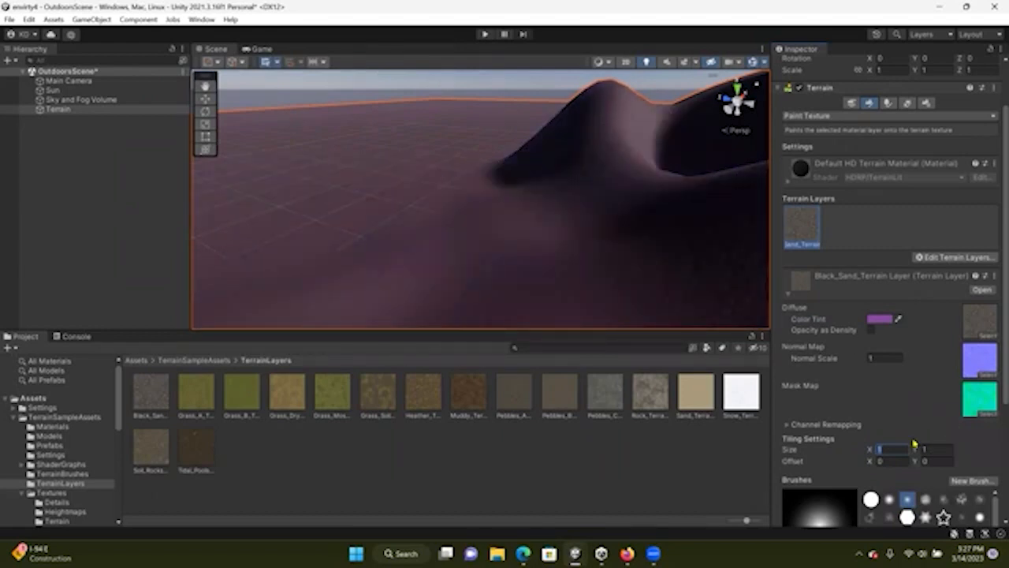
key(Tab)
text(40)
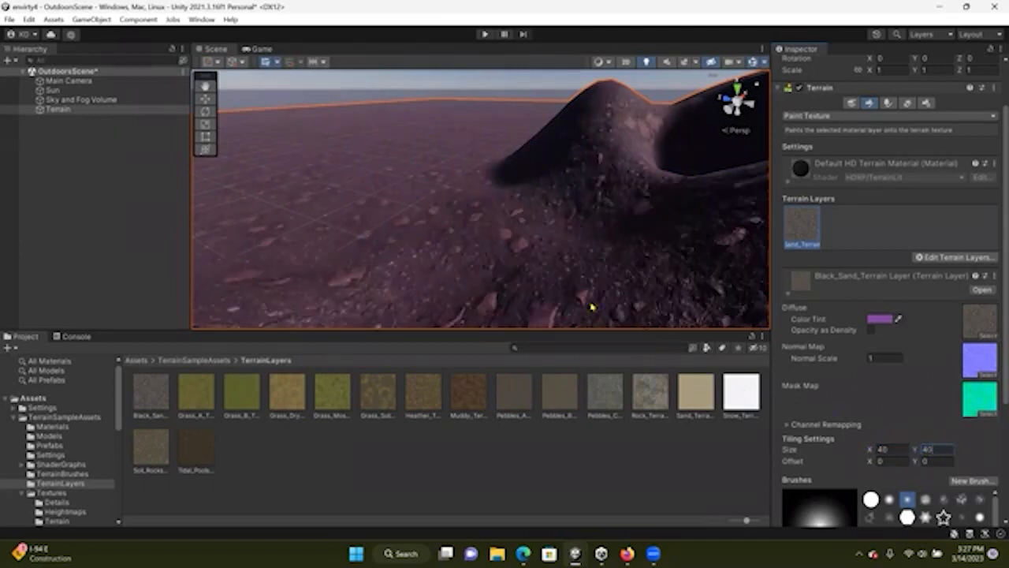
Set the terrain layer's tiling size to 20 by 20
scroll(445, 288, up, 3)
scroll(451, 281, down, 2)
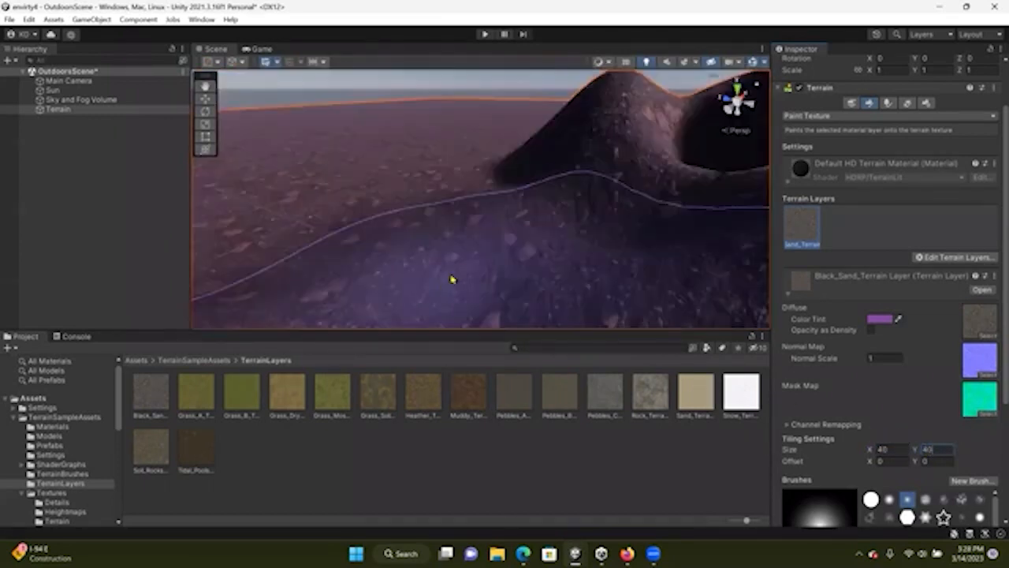
mouse_move(451, 279)
right_down()
mouse_move(417, 248)
mouse_move(392, 194)
mouse_move(393, 219)
mouse_move(636, 255)
right_up()
scroll(394, 219, up, 3)
mouse_move(564, 250)
right_down()
mouse_move(653, 261)
mouse_move(624, 241)
mouse_move(646, 239)
right_up()
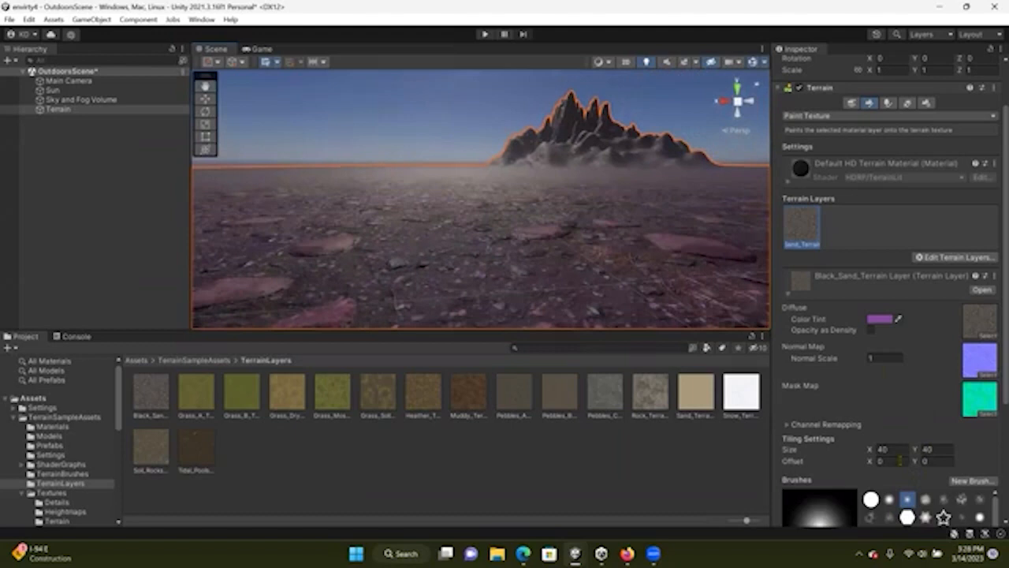
click(895, 449)
text(20)
key(Tab)
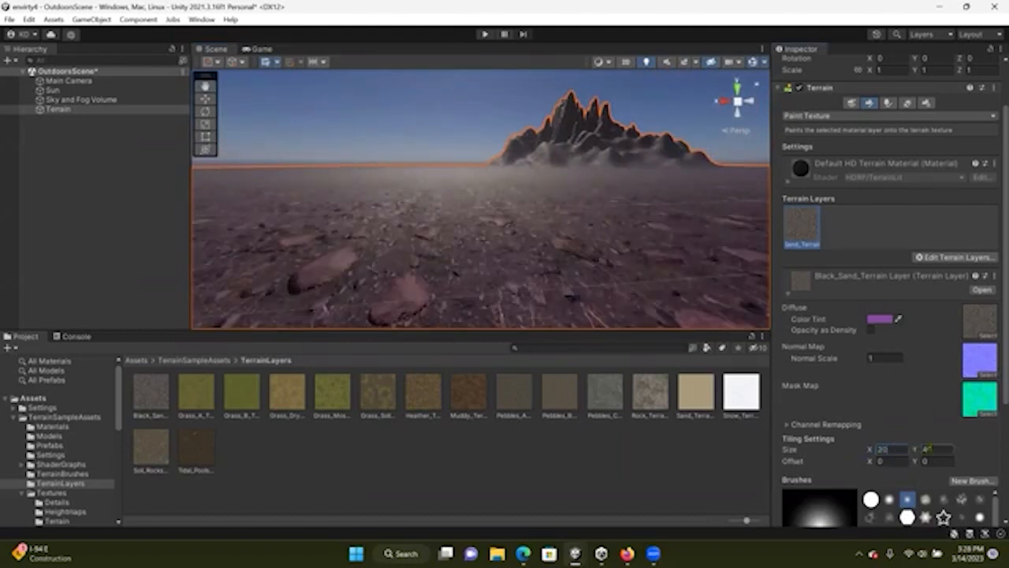
text(20)
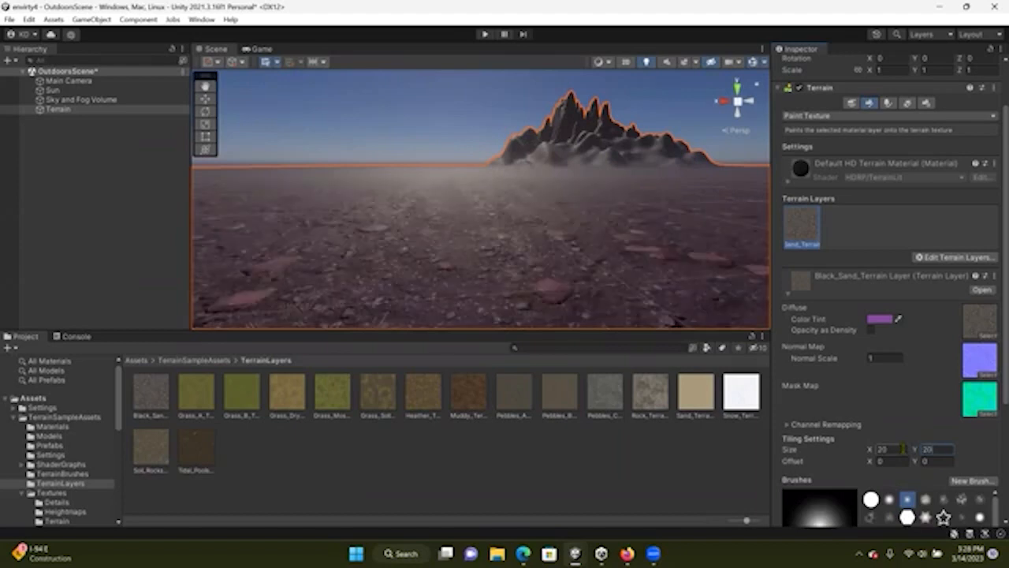
Set the terrain layer's normal map scale to 10
click(946, 449)
click(875, 359)
drag(875, 361, 861, 358)
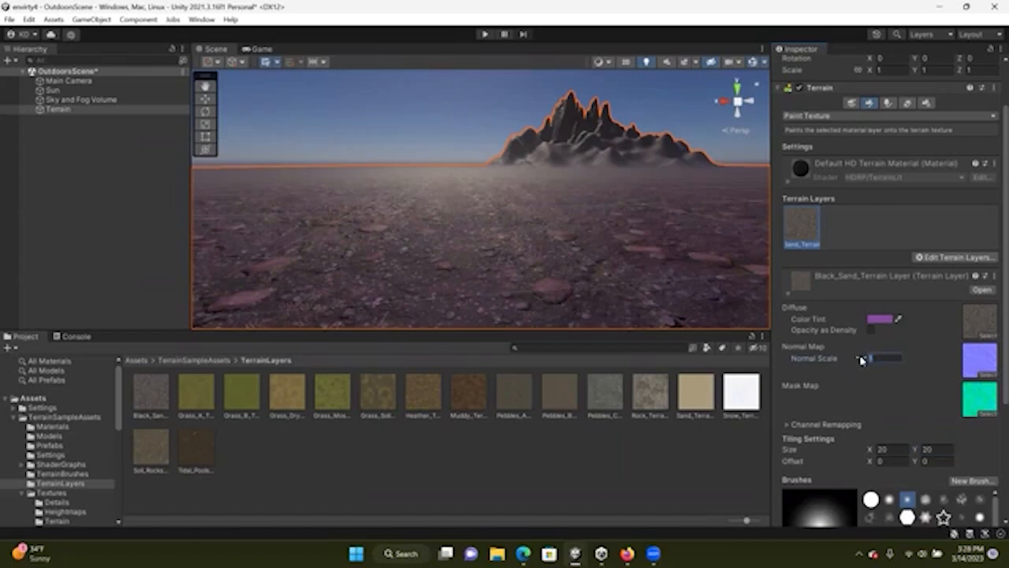
text(10)
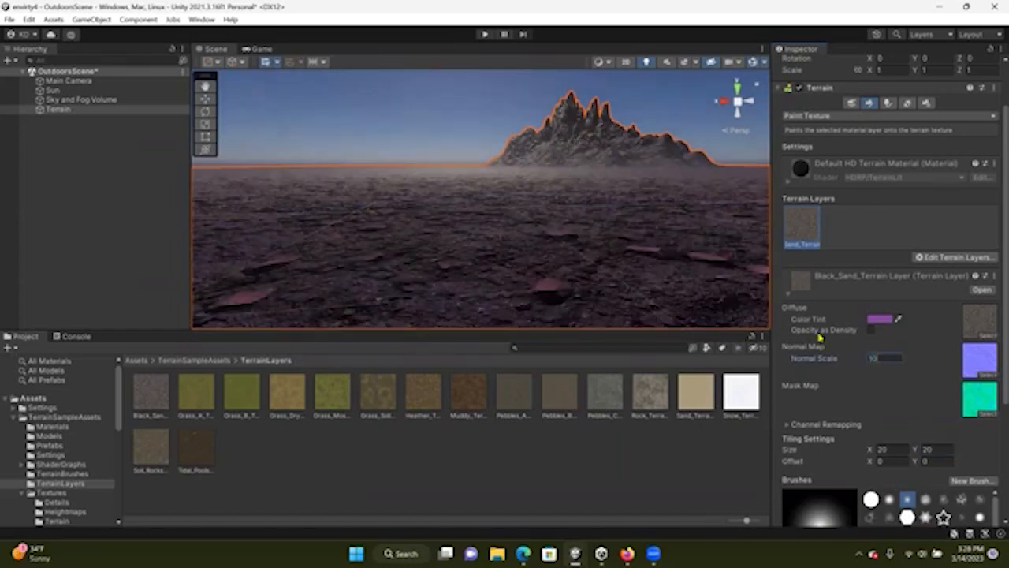
Lighten the terrain layer's diffuse color tint to a paler purple
click(877, 318)
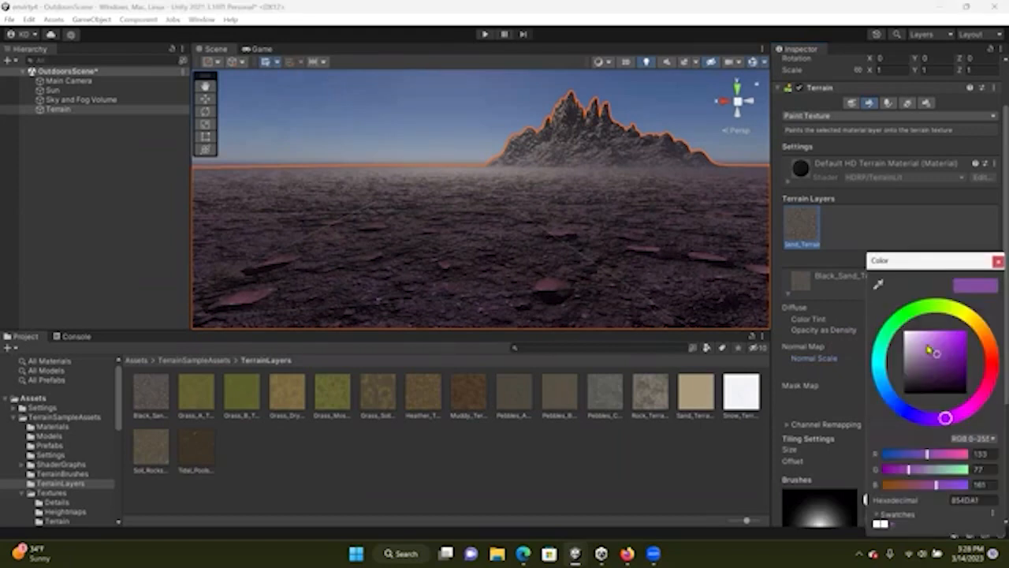
click(926, 343)
click(995, 263)
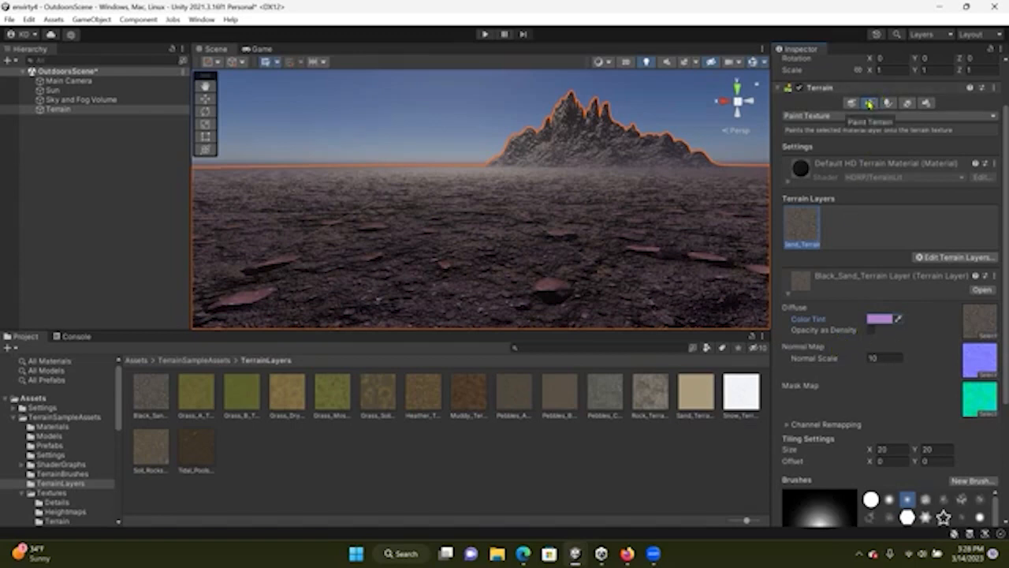
Switch the Terrain tool to Paint Trees
click(856, 118)
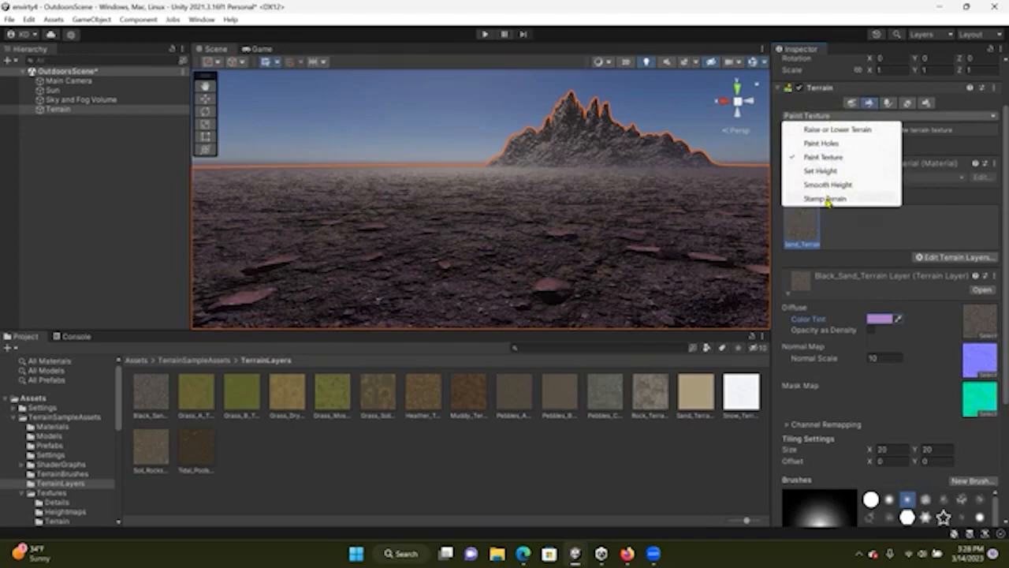
click(885, 104)
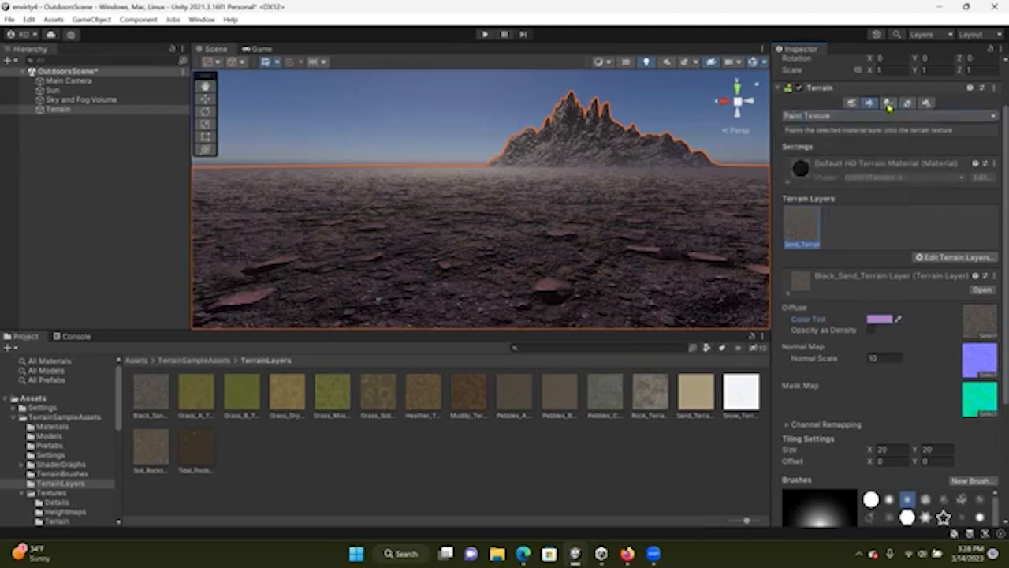
click(888, 103)
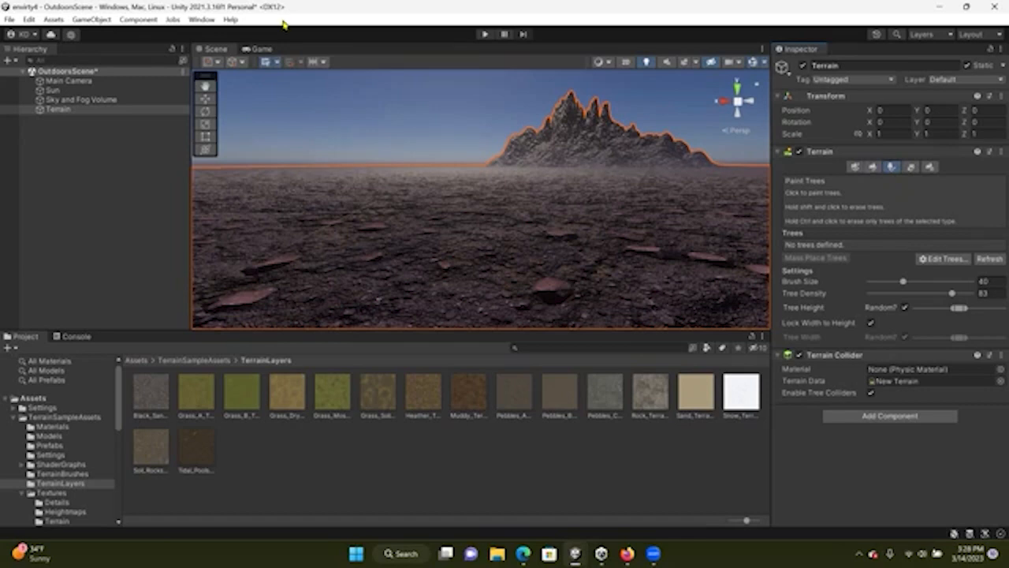
Search the Package Manager's My Assets for tree packages and review each result
click(201, 21)
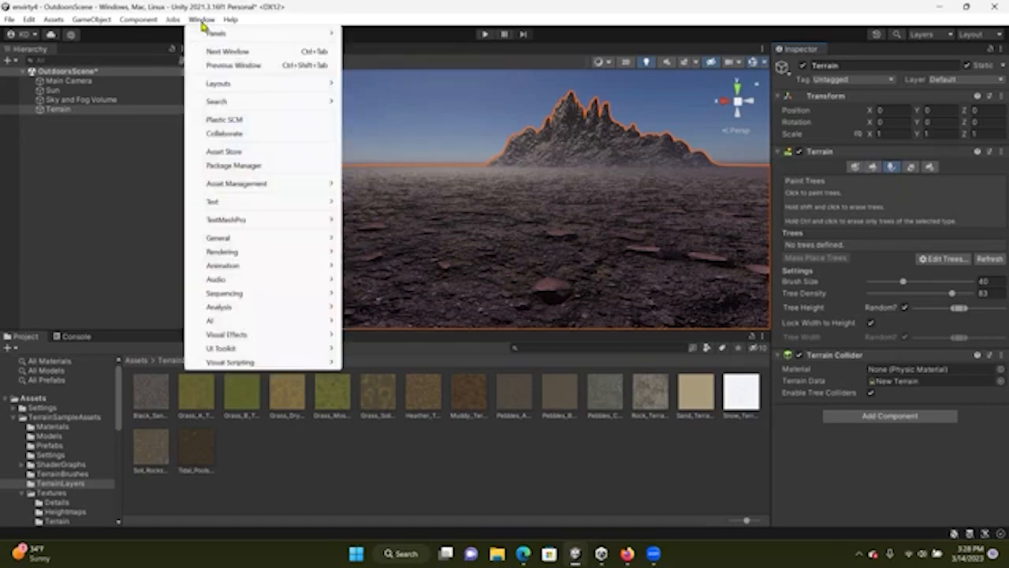
click(241, 165)
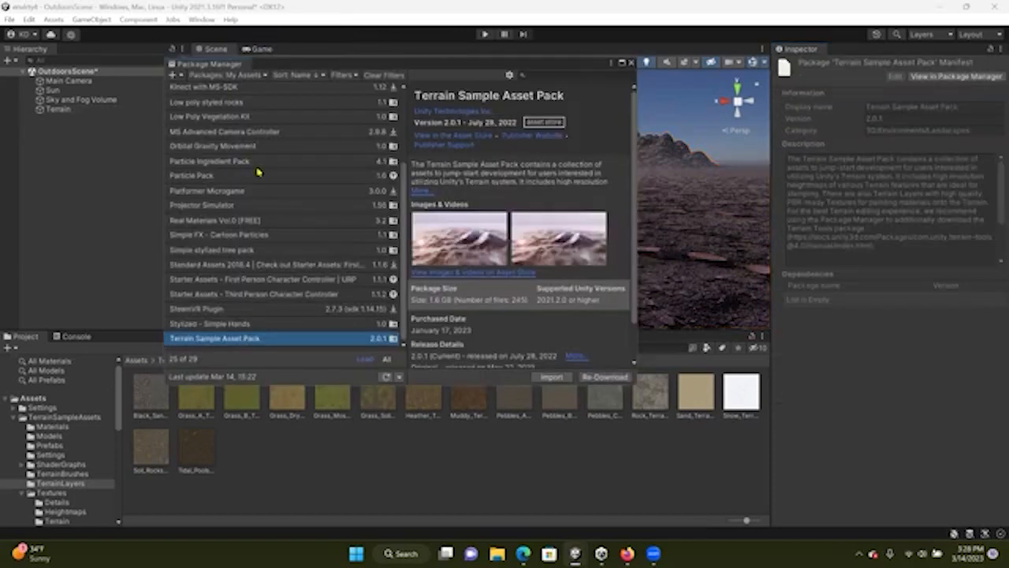
scroll(258, 172, up, 3)
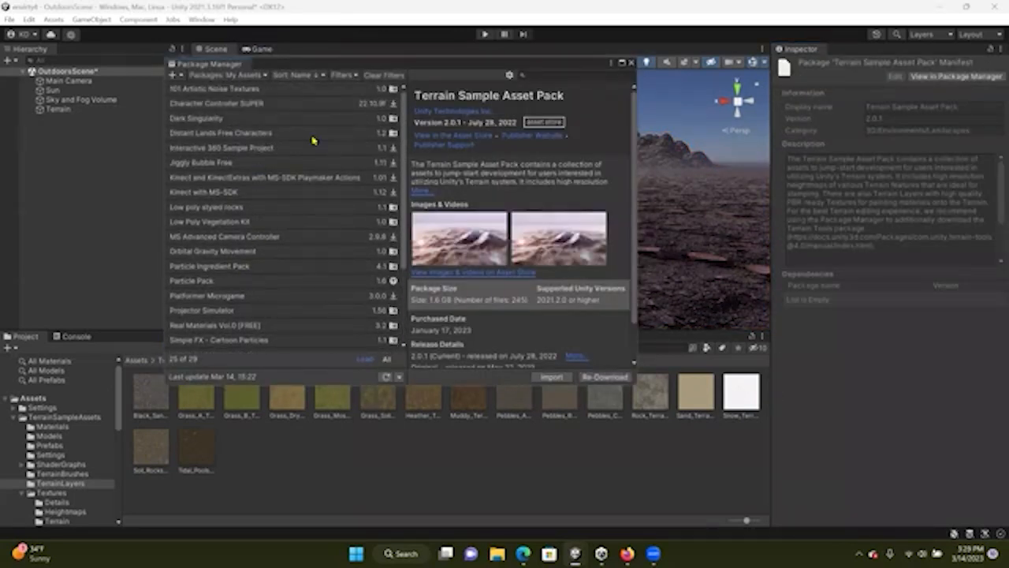
click(568, 72)
text(trees)
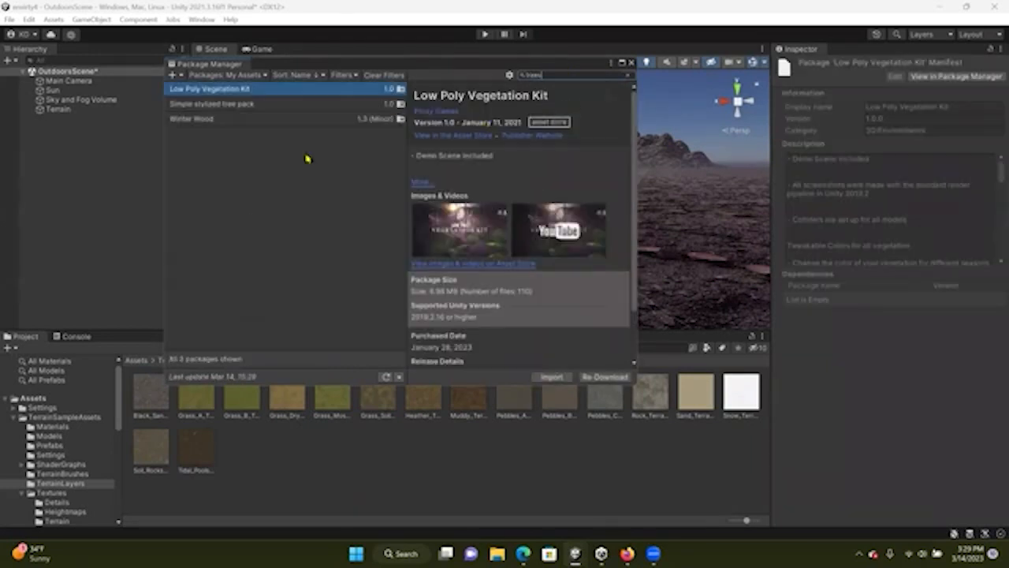
click(247, 106)
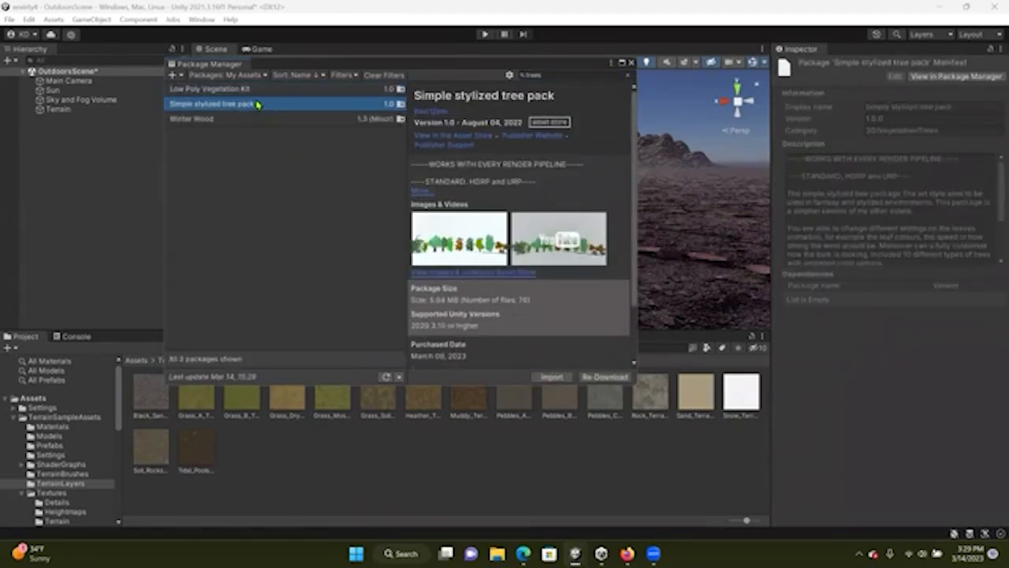
click(257, 90)
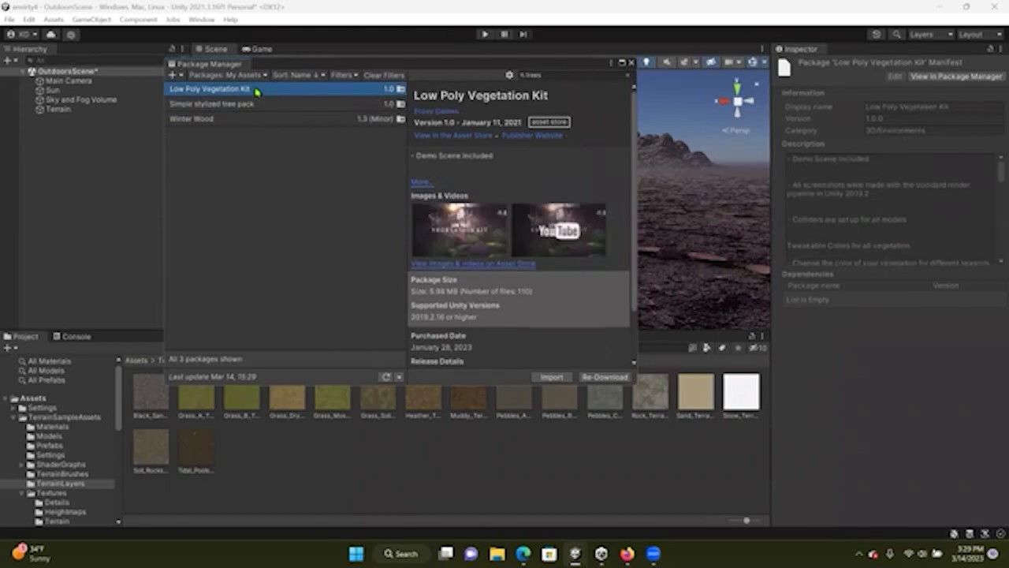
click(260, 121)
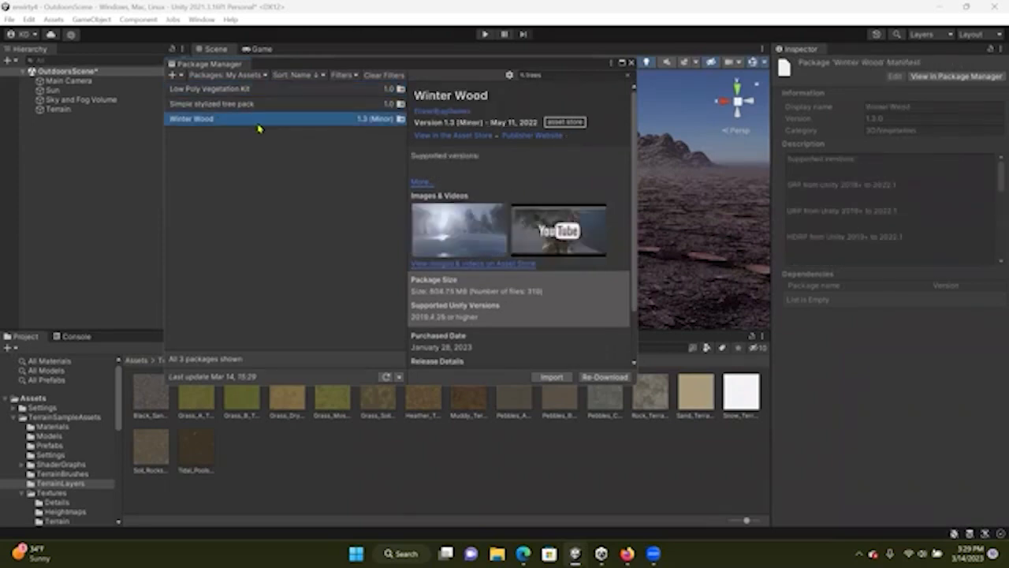
click(212, 110)
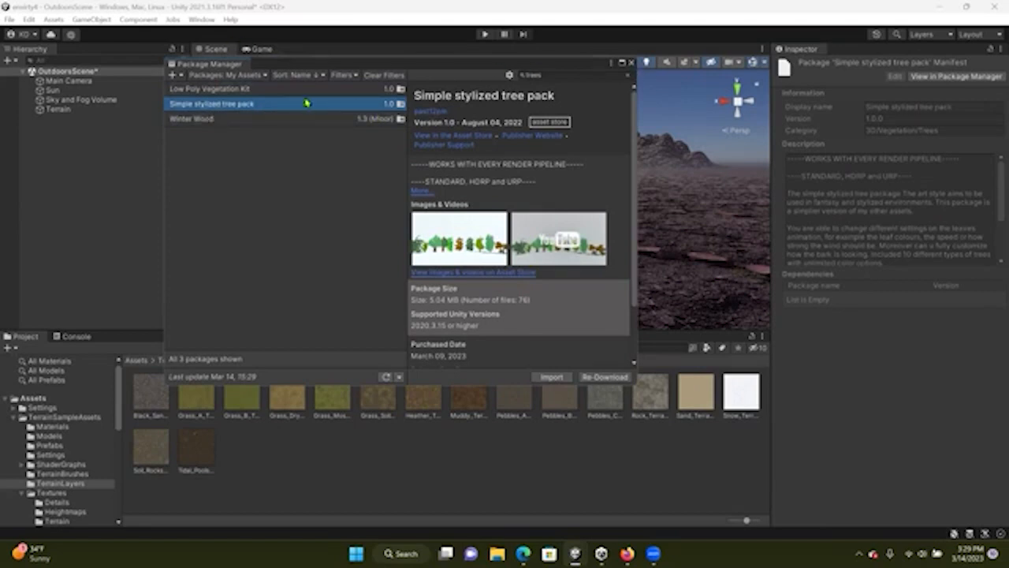
click(631, 63)
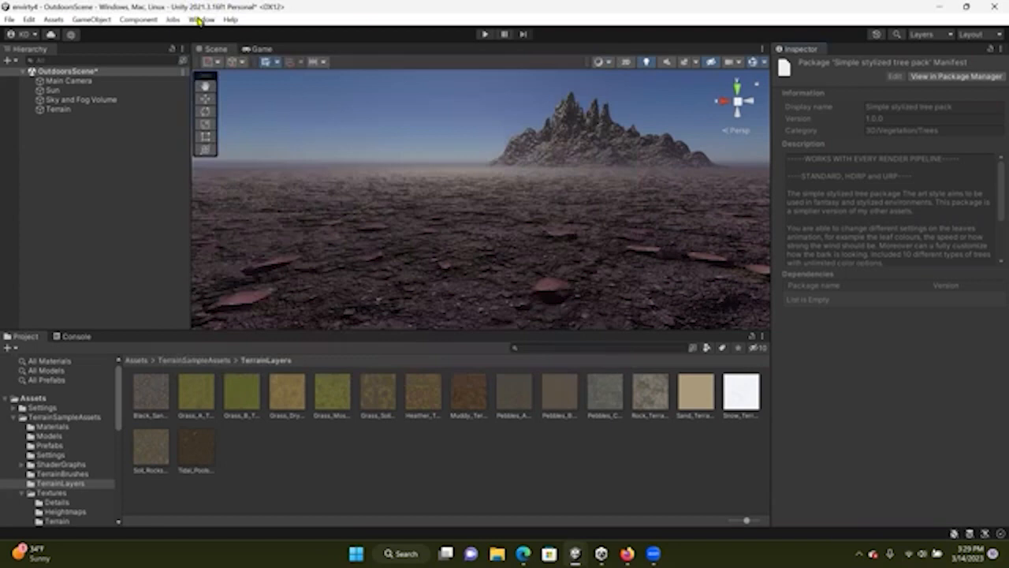
Search the Unity Asset Store for trees, sort by price low to high, and browse the results
click(201, 19)
click(247, 151)
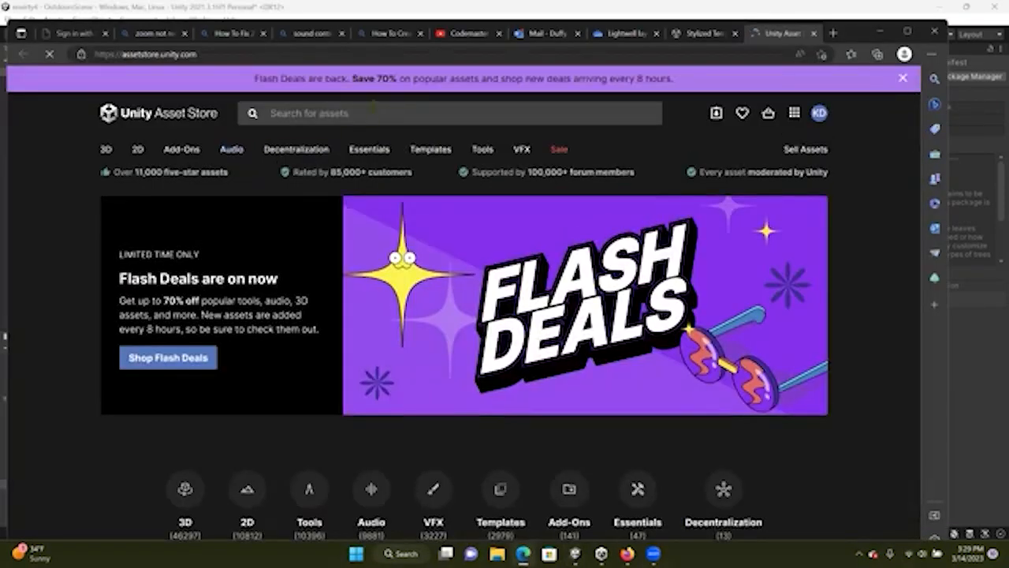
click(367, 116)
text(trees)
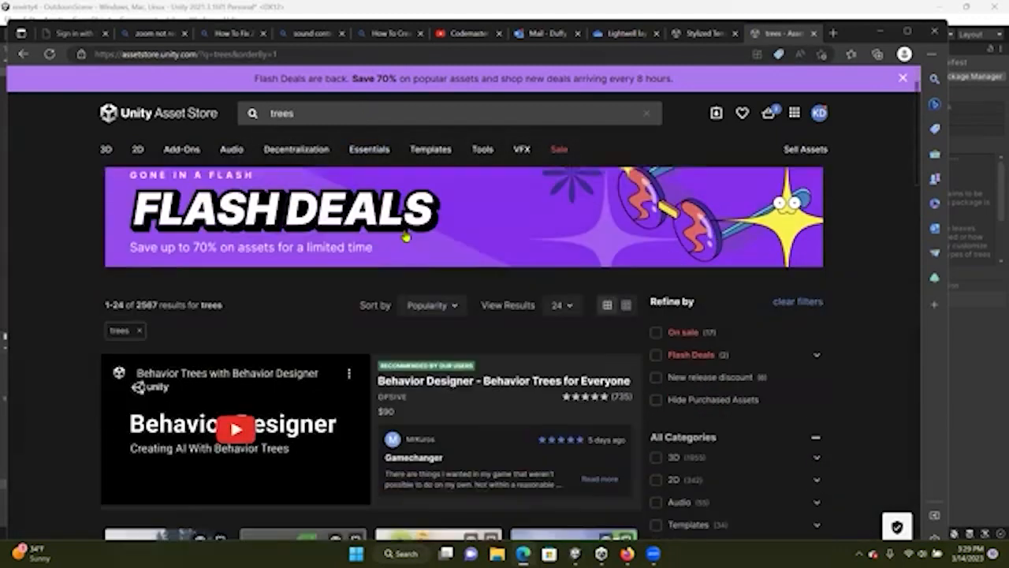
scroll(425, 268, down, 2)
click(439, 292)
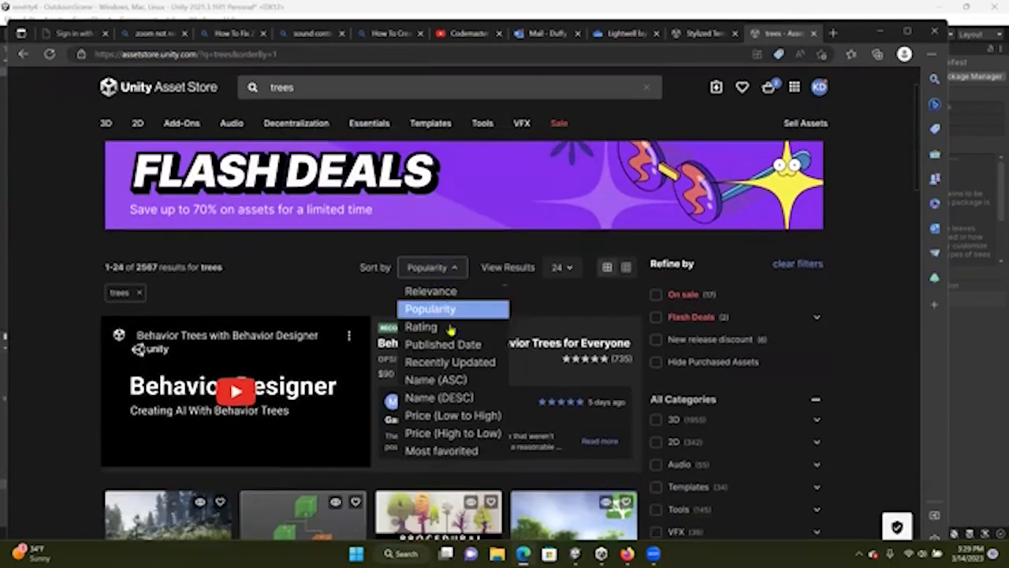
click(453, 415)
scroll(193, 276, down, 6)
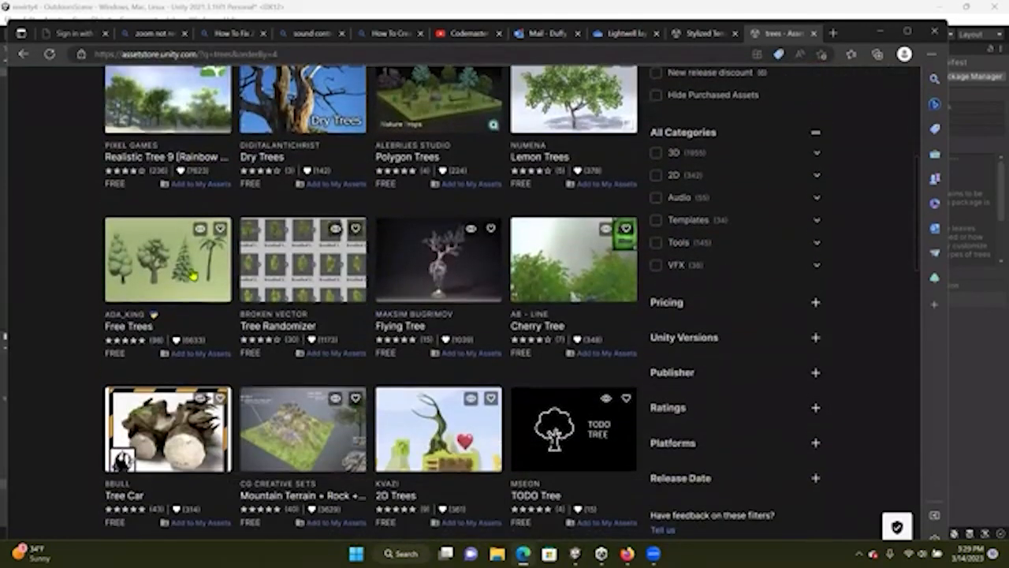
scroll(277, 296, down, 5)
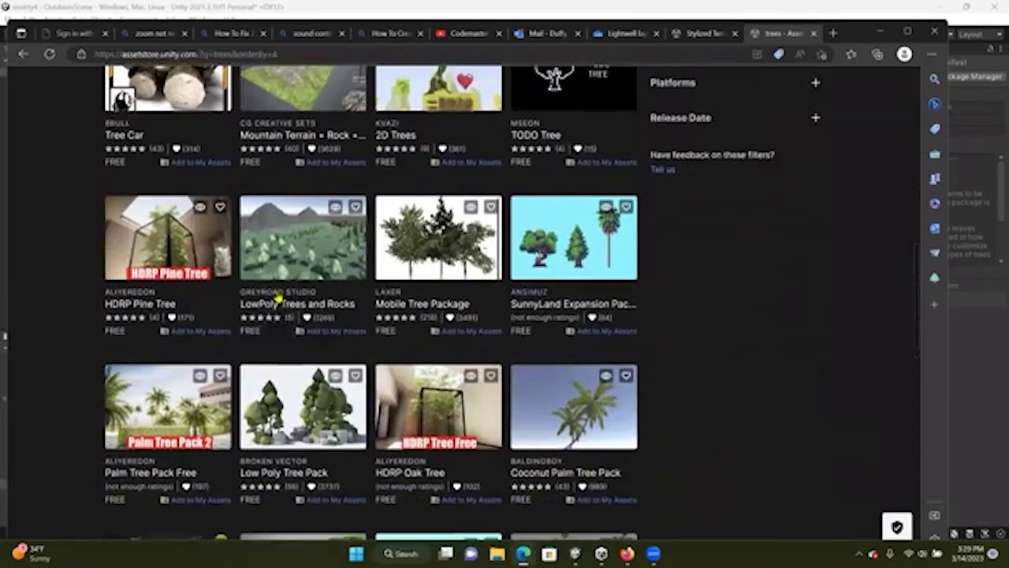
scroll(220, 389, down, 2)
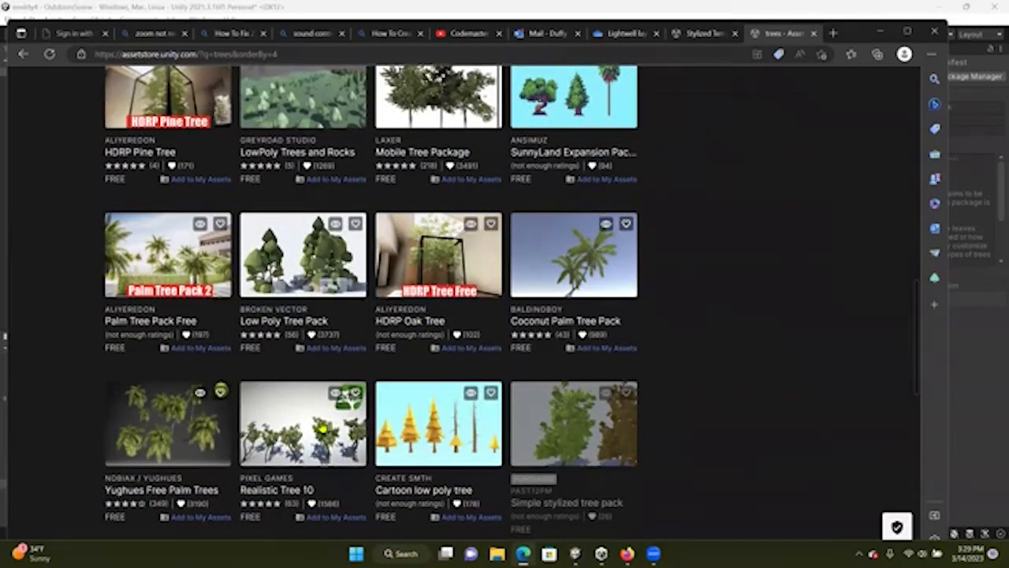
scroll(319, 422, down, 4)
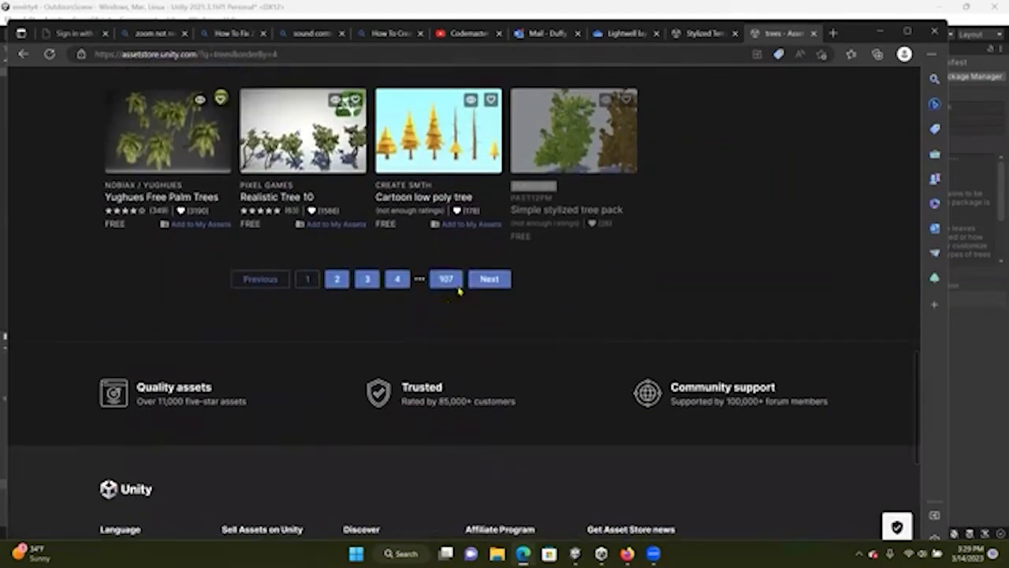
scroll(359, 207, up, 3)
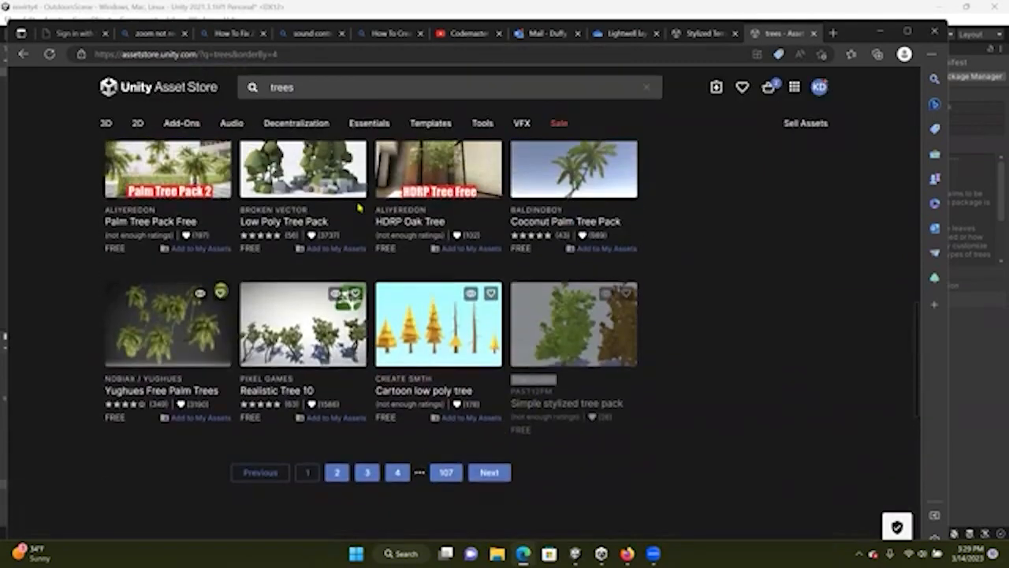
scroll(414, 229, up, 6)
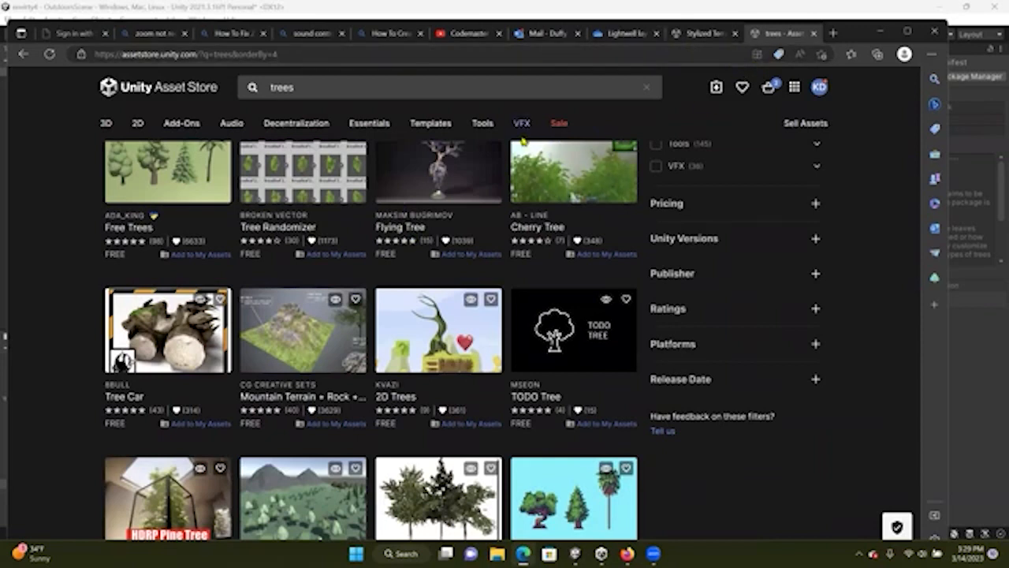
click(991, 338)
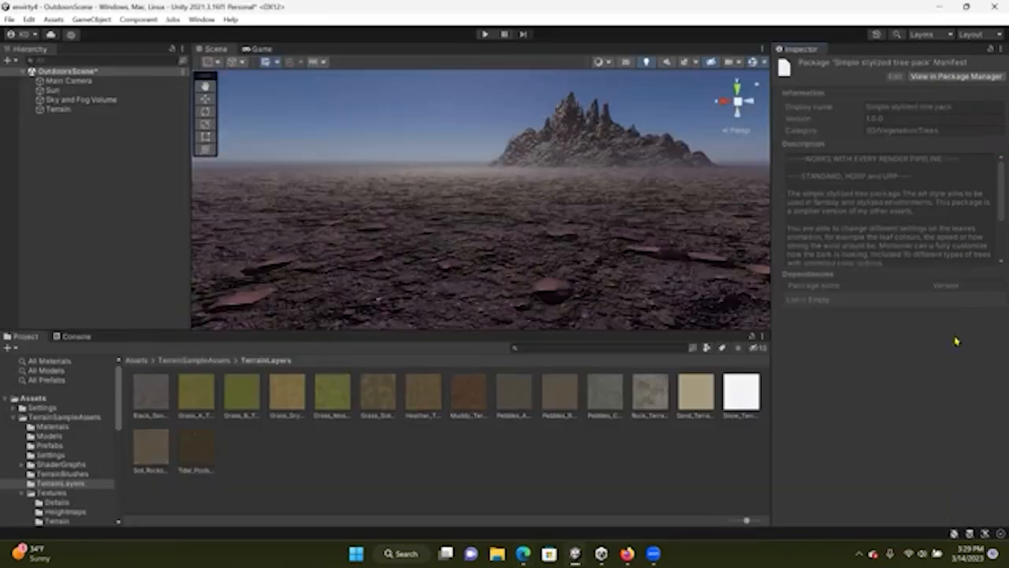
Import the Simple stylized tree pack through the Package Manager and open the project's Assets folder
click(207, 22)
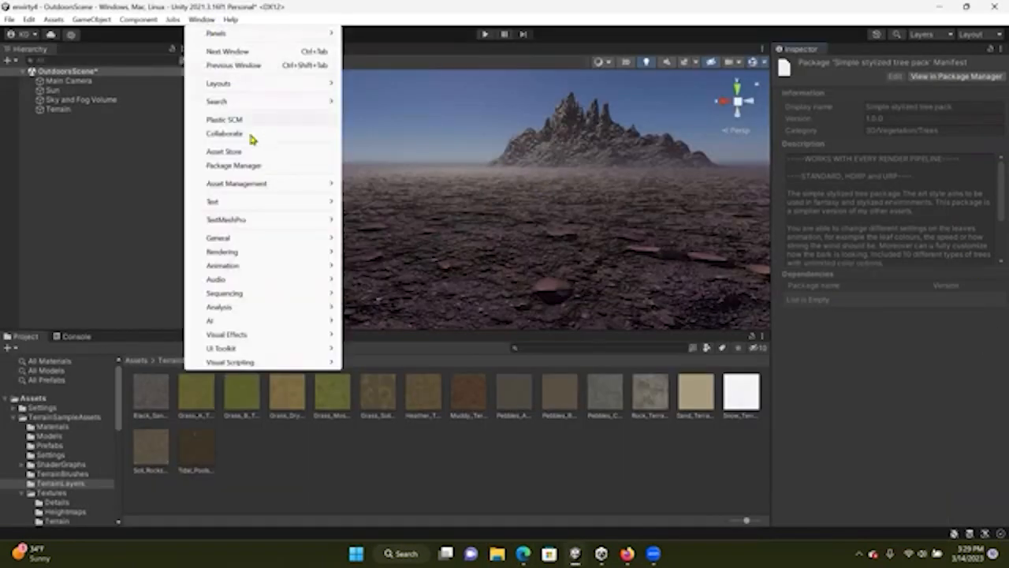
click(248, 165)
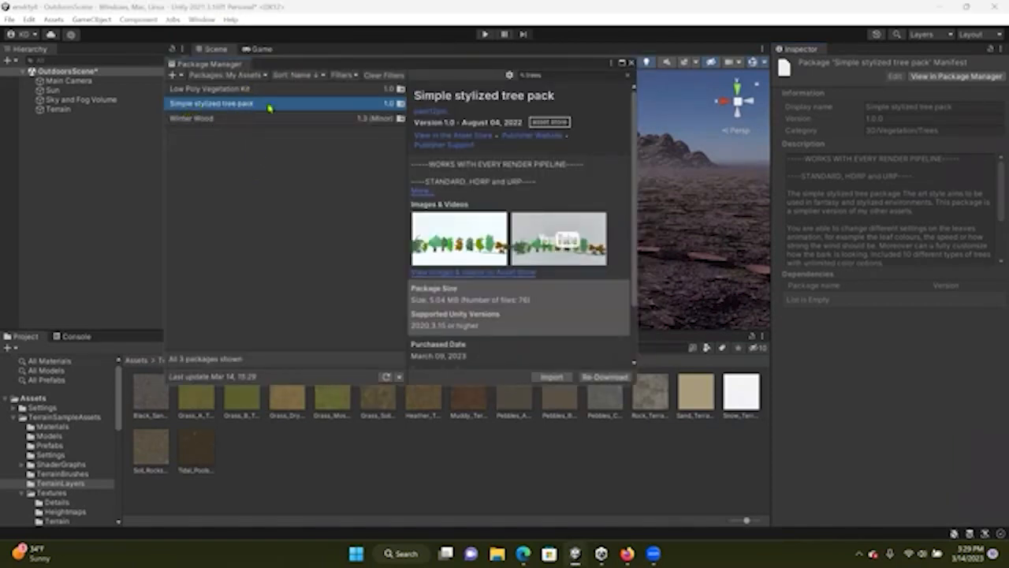
click(554, 378)
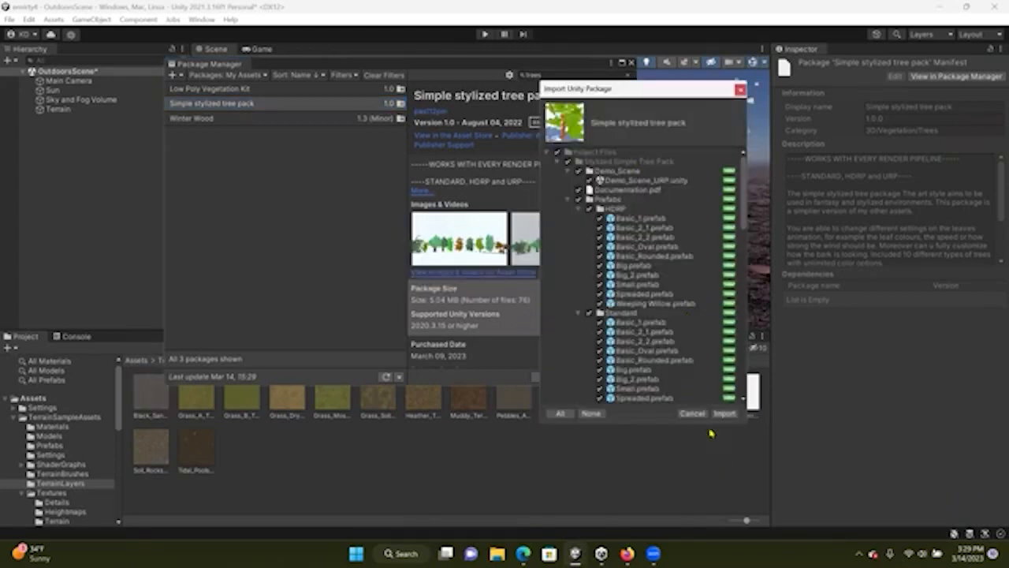
click(724, 414)
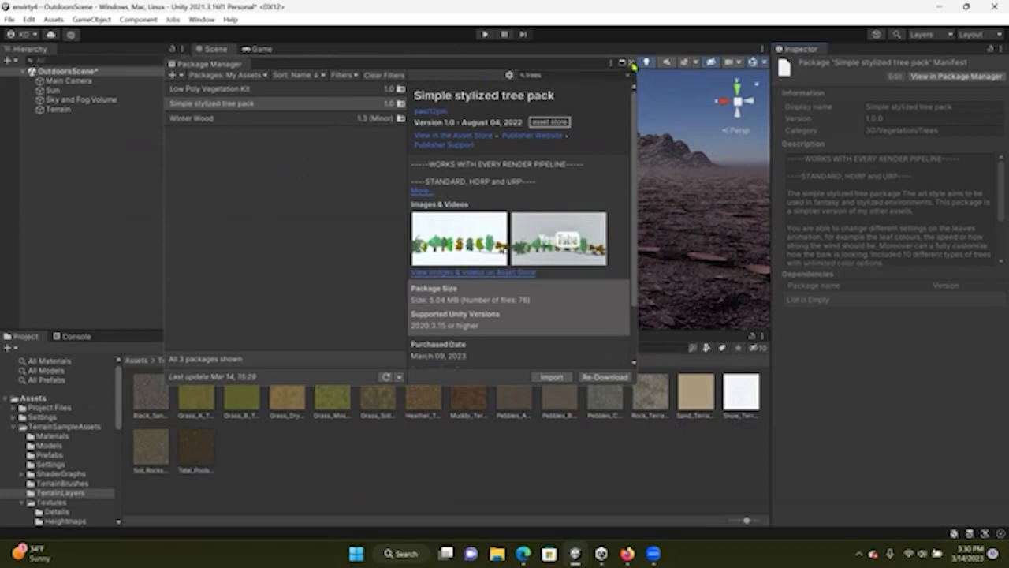
click(631, 61)
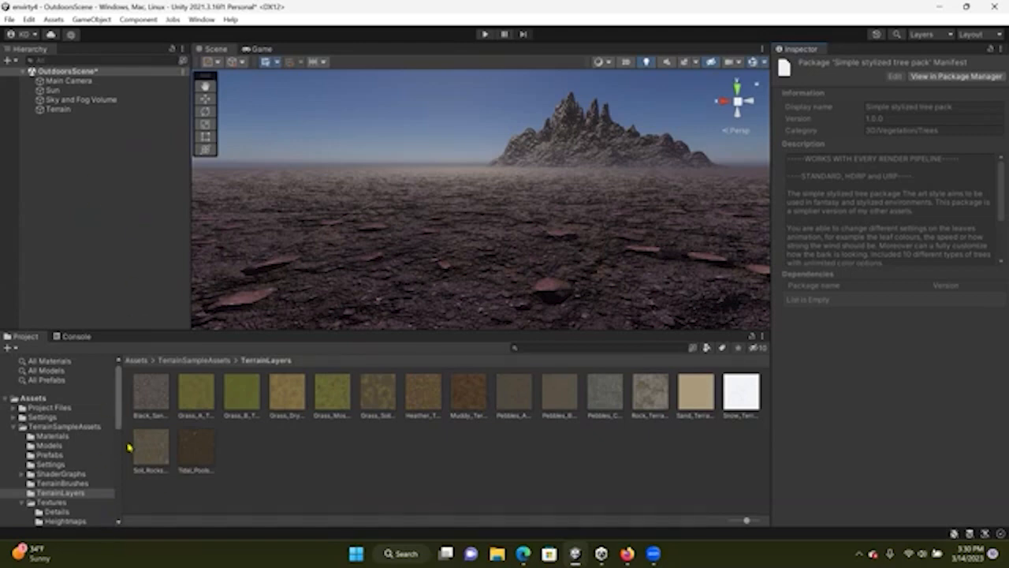
click(41, 399)
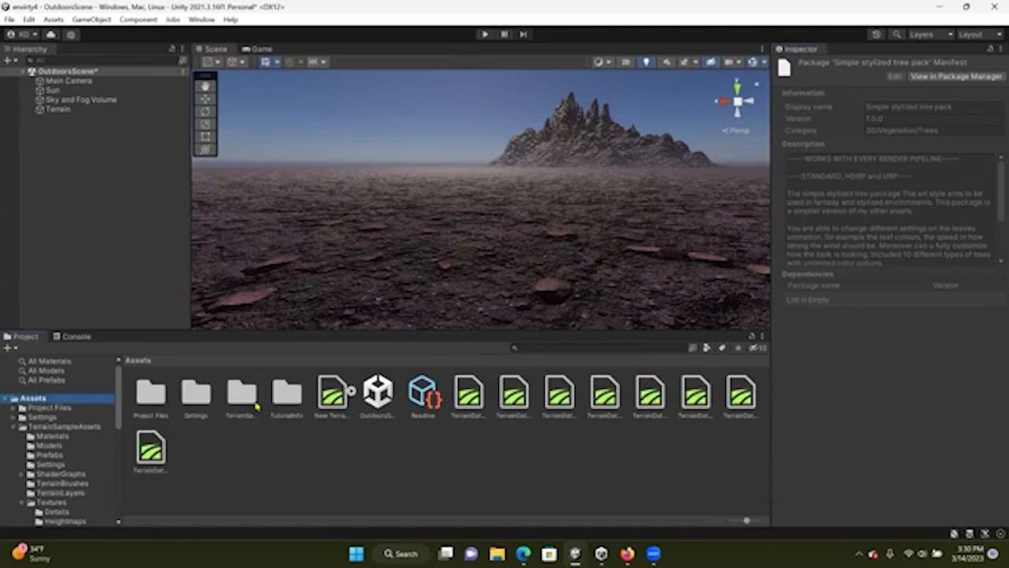
Browse the TutorialInfo and Project Files folders to find where the tree pack's prefabs were imported
click(290, 402)
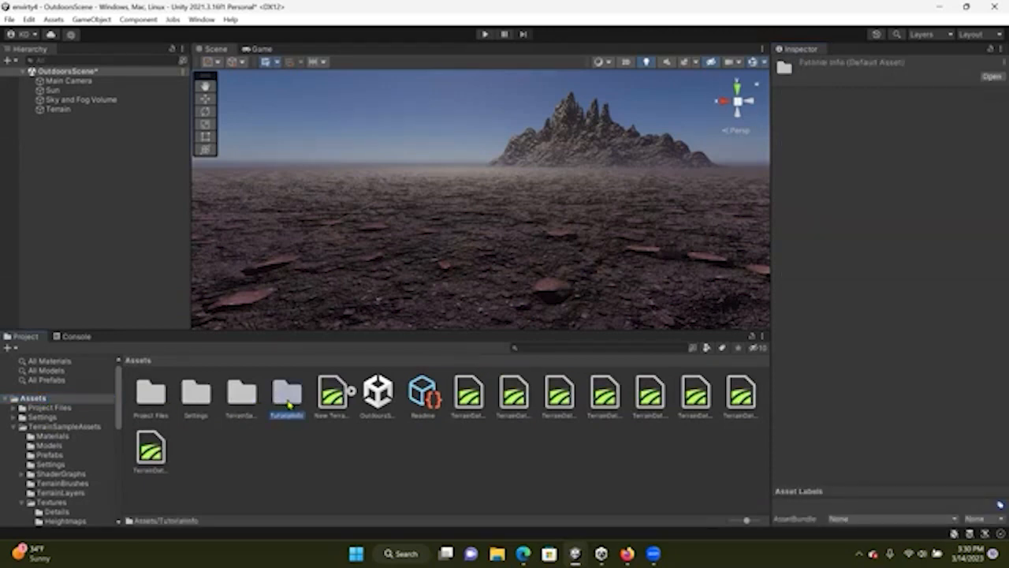
double_click(289, 403)
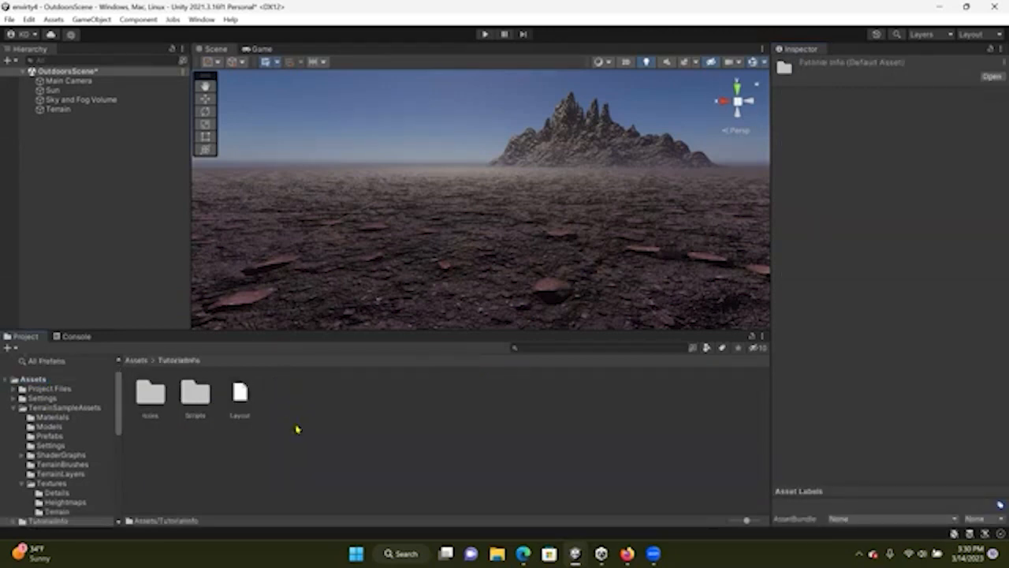
double_click(158, 402)
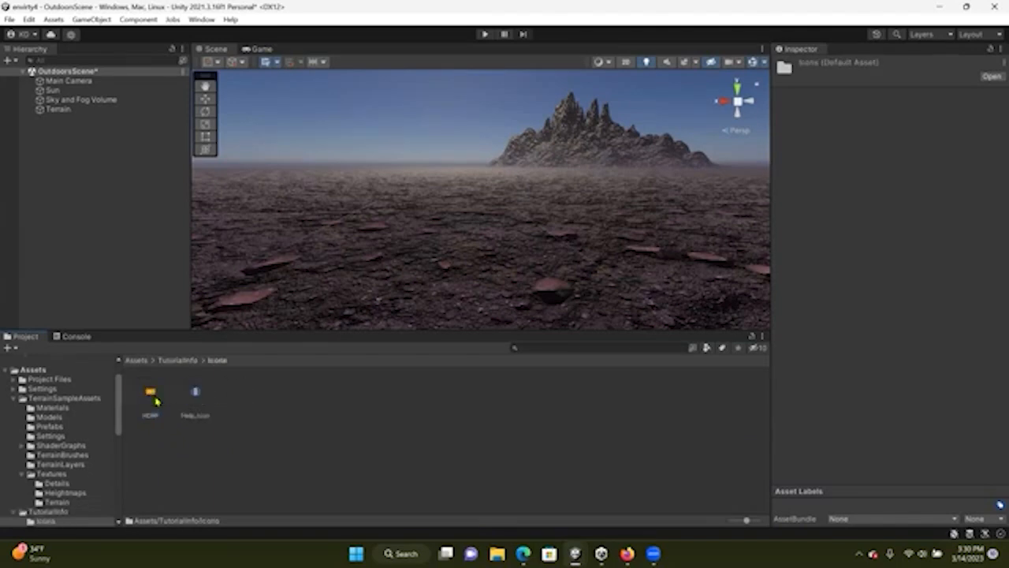
click(179, 360)
click(138, 360)
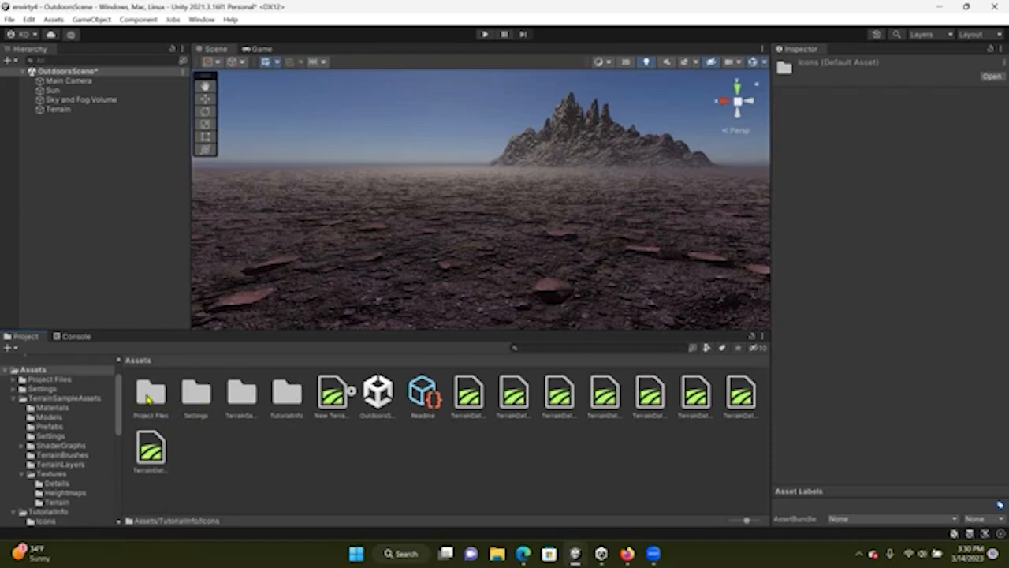
double_click(150, 398)
double_click(149, 394)
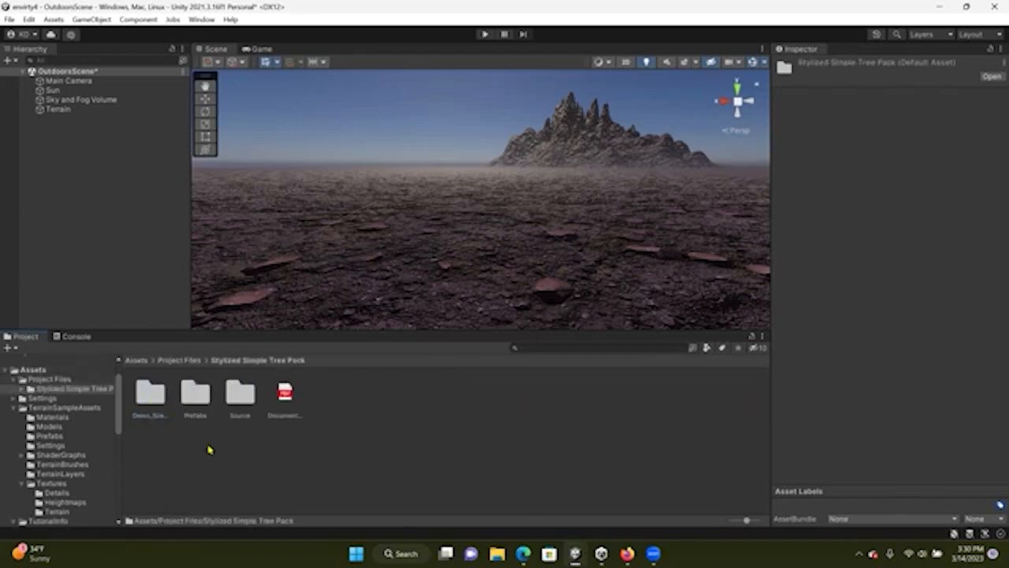
double_click(195, 394)
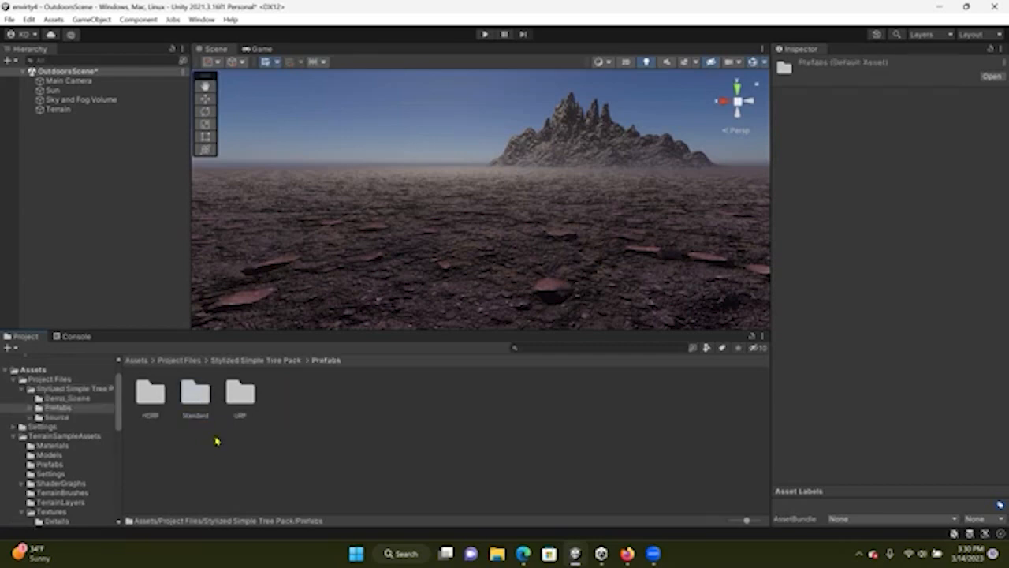
click(182, 360)
click(136, 360)
Rename the Project Files folder to treesOne and open its Stylized Simple Tree Pack Prefabs folder
right_click(152, 402)
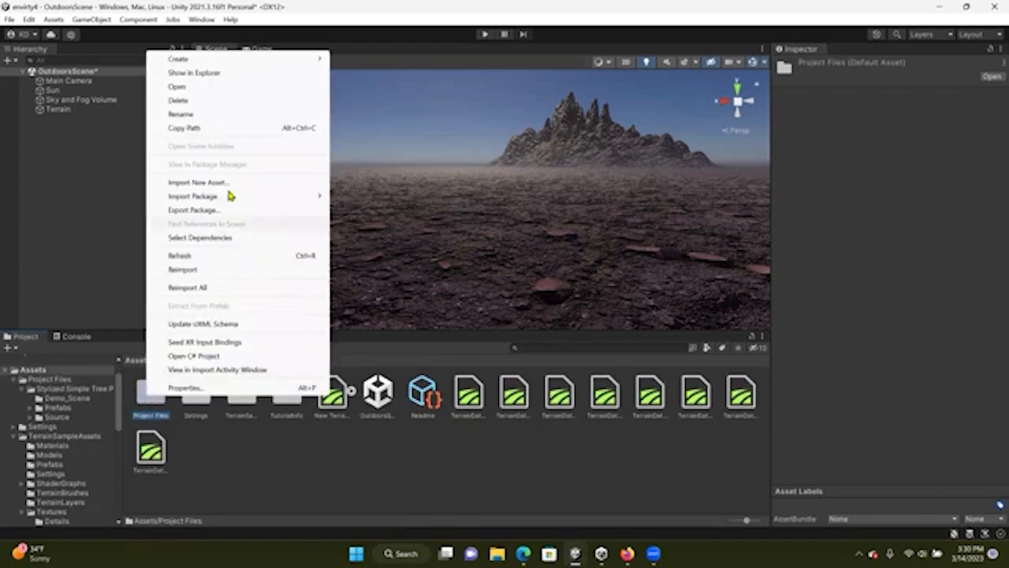
click(205, 115)
text(Ins)
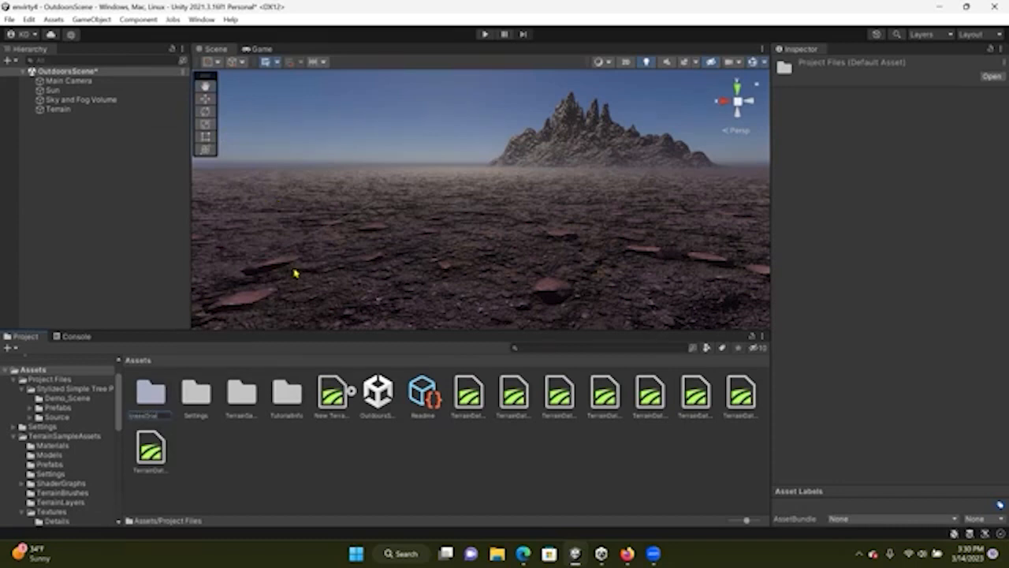
key(Return)
double_click(241, 398)
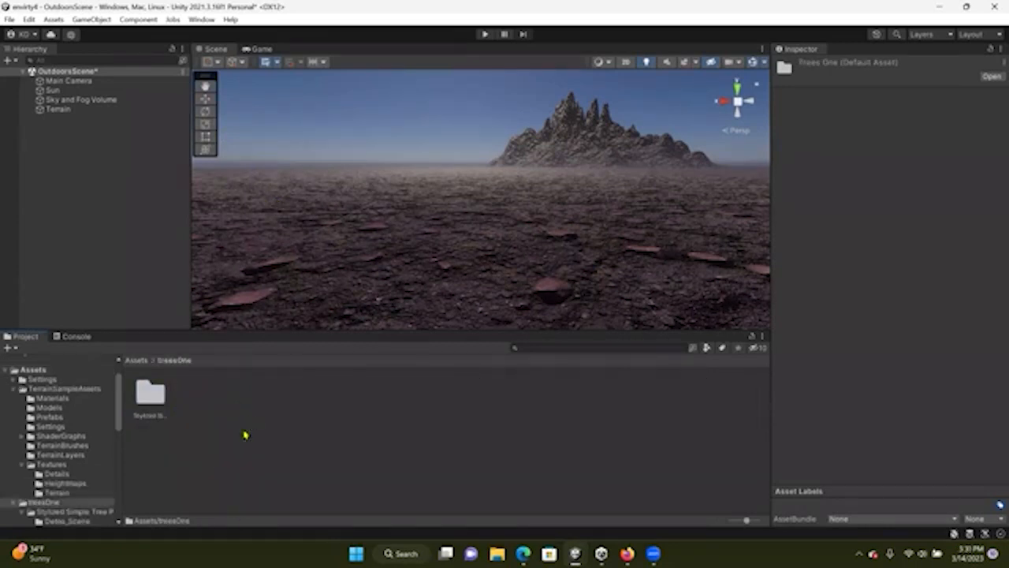
double_click(155, 398)
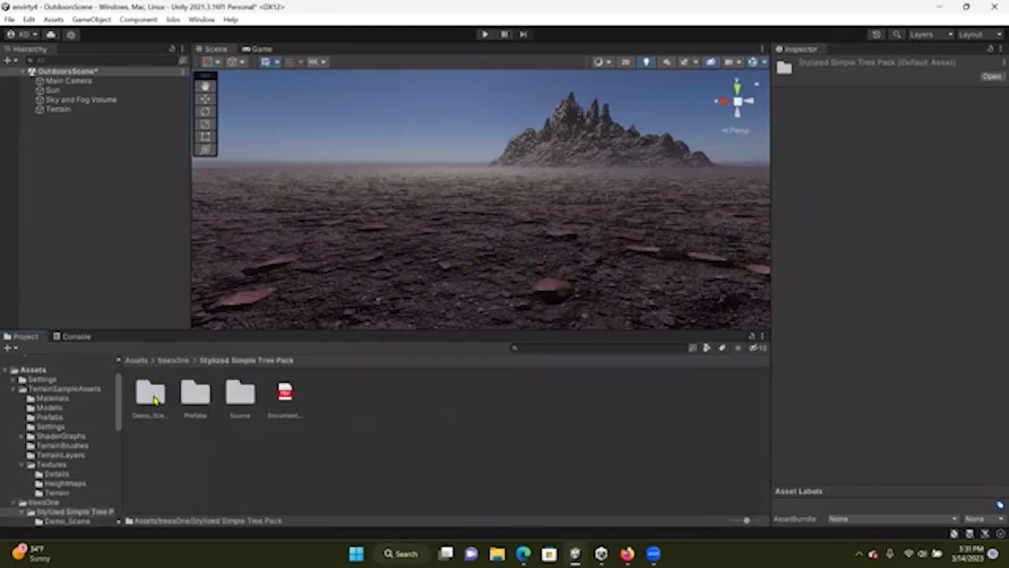
double_click(197, 398)
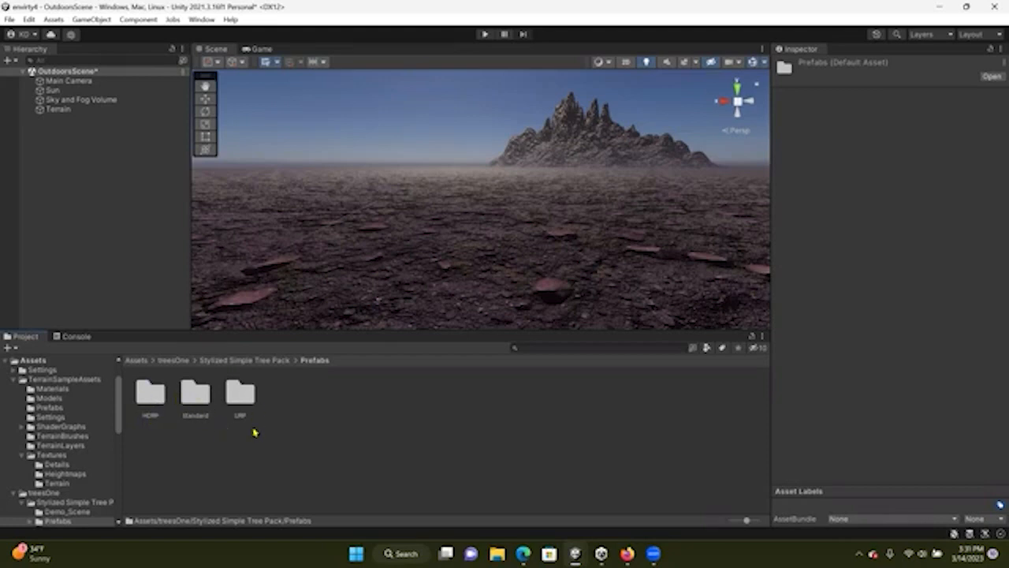
Compare the HDRP, Standard and URP prefab folders of the tree pack
click(150, 400)
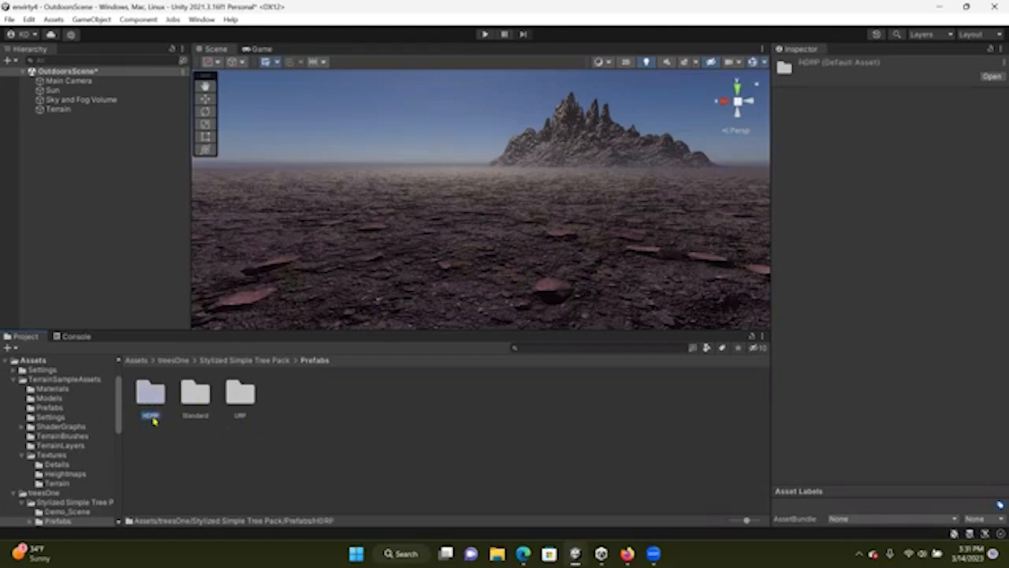
click(190, 405)
click(226, 406)
click(205, 406)
click(229, 409)
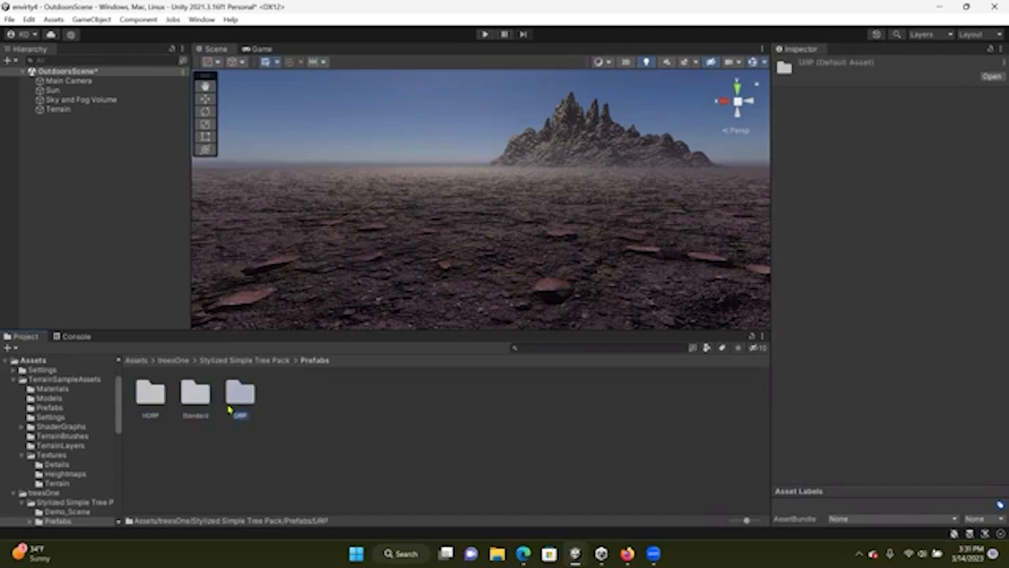
click(202, 406)
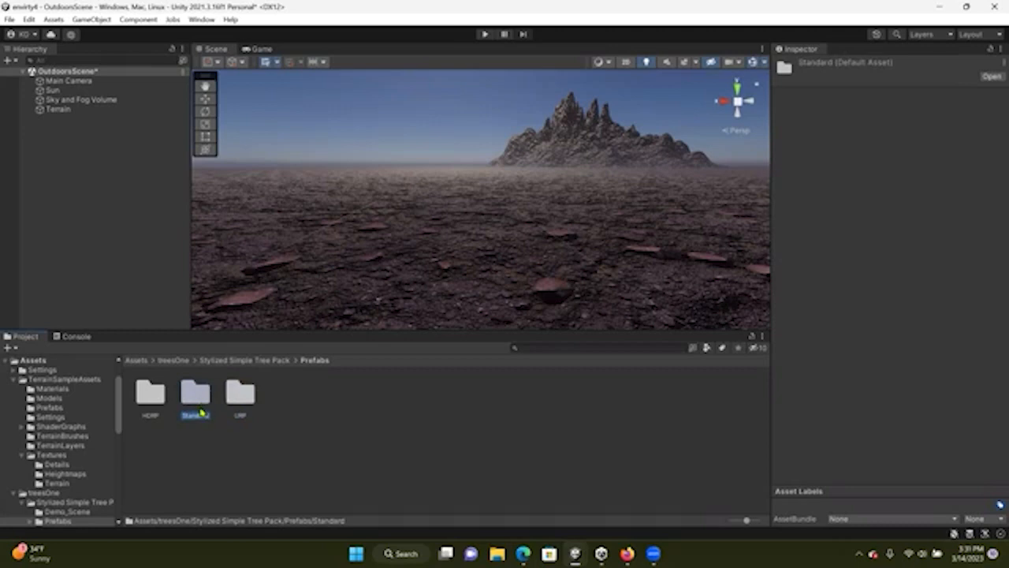
click(156, 404)
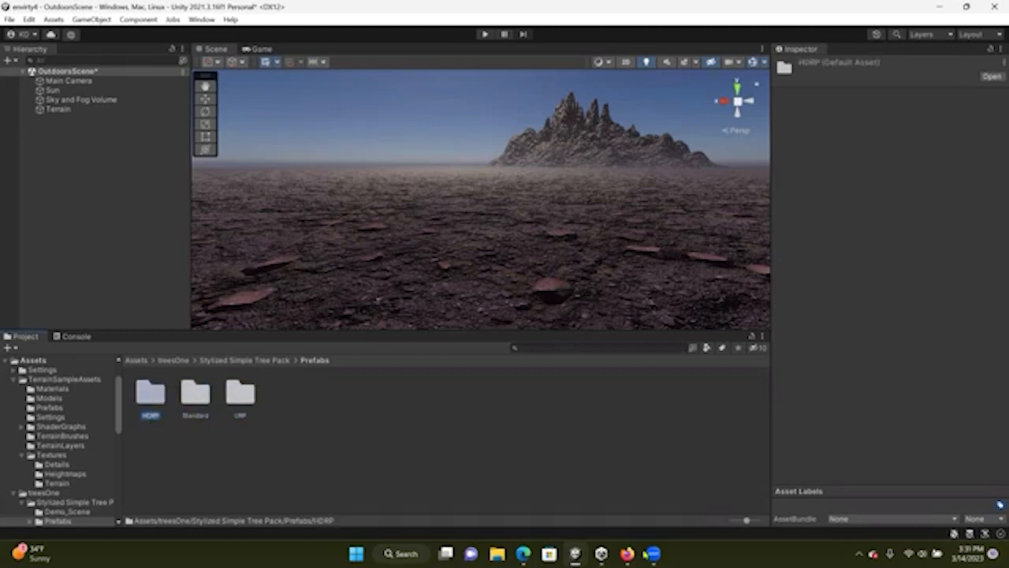
Open the LowPoly Trees and Rocks page in the Asset Store and read its description
click(522, 553)
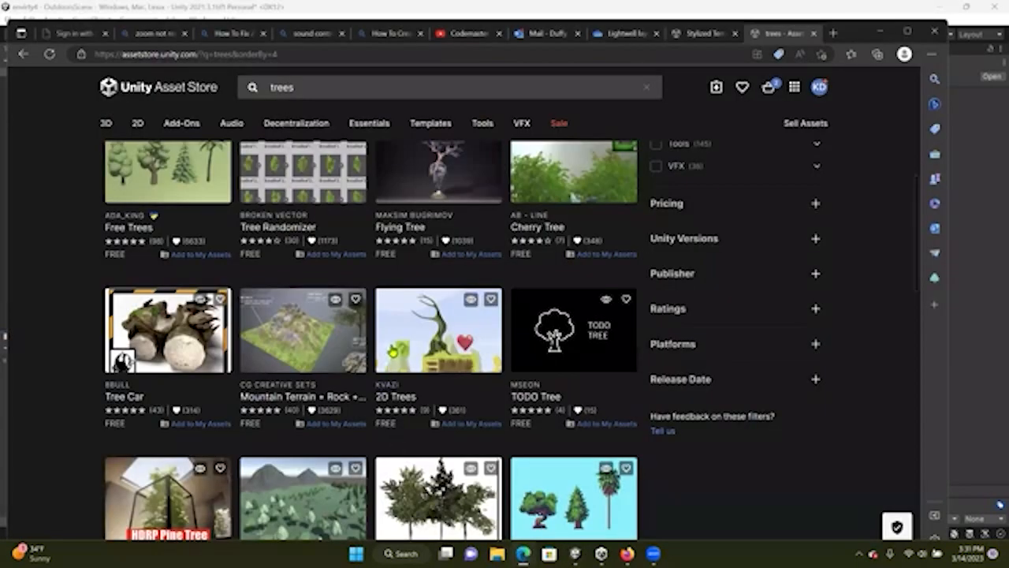
scroll(393, 351, down, 4)
scroll(393, 351, up, 1)
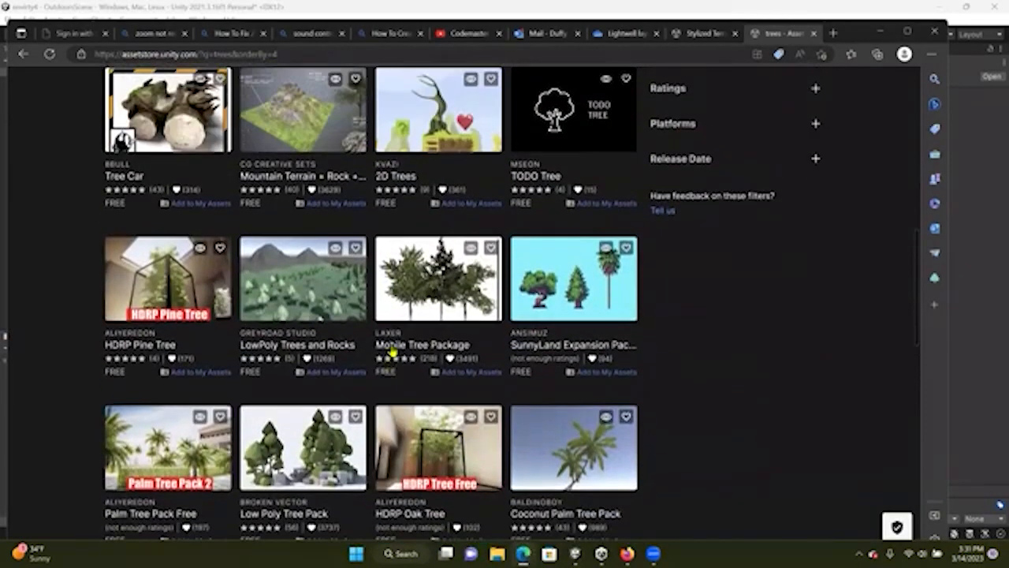
click(308, 298)
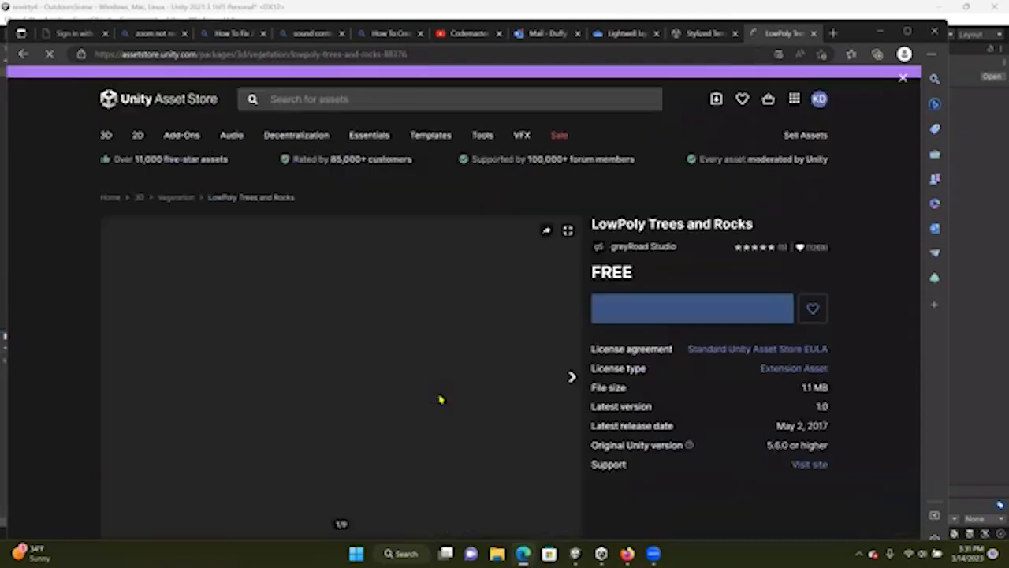
scroll(425, 388, down, 2)
scroll(426, 389, down, 3)
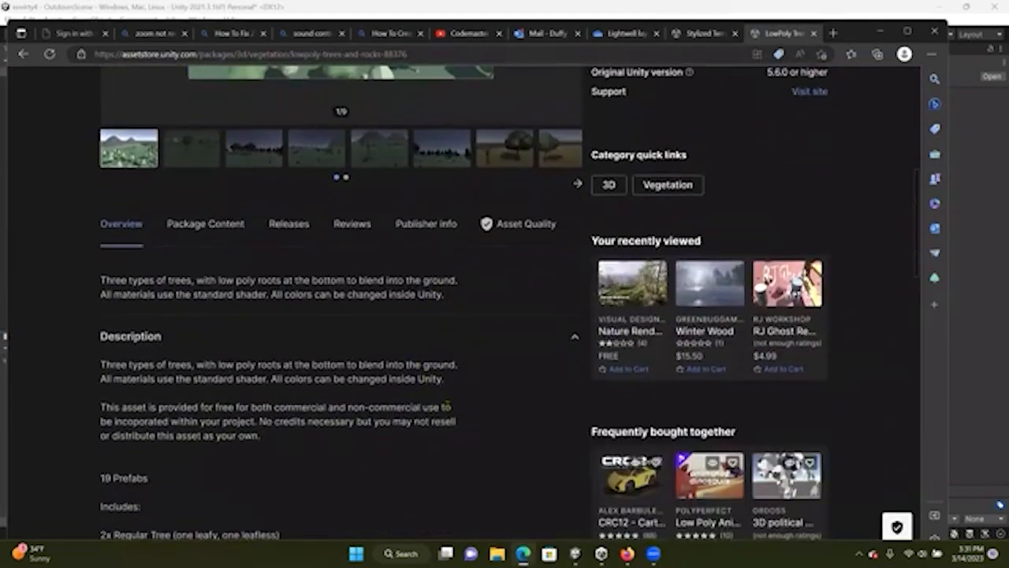
scroll(201, 379, down, 5)
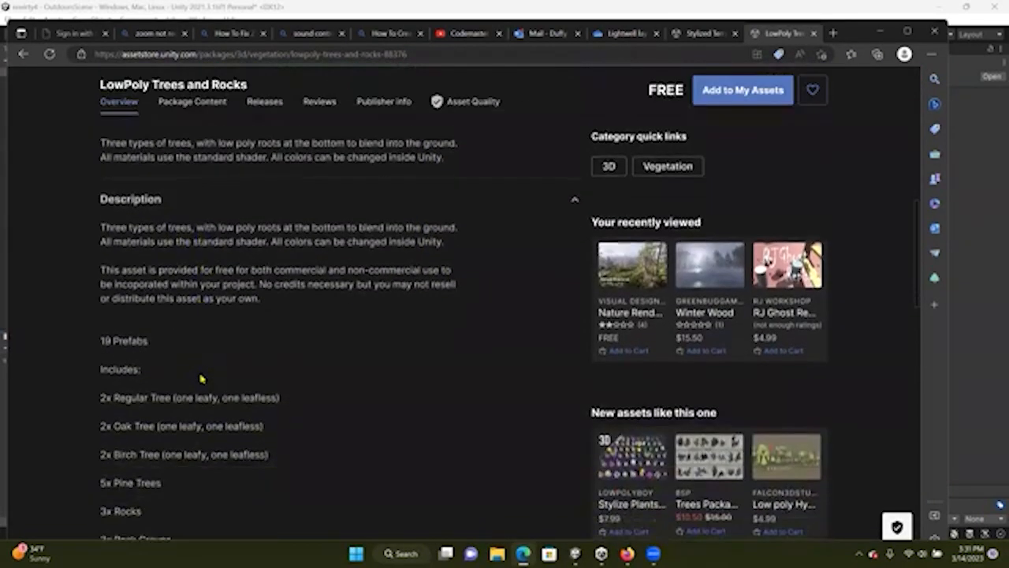
scroll(201, 379, up, 4)
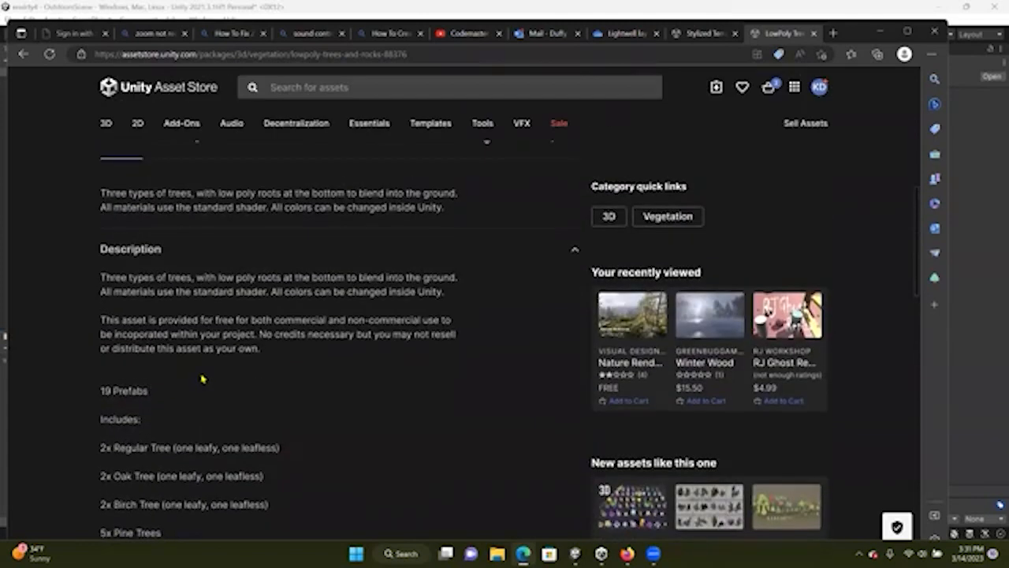
scroll(201, 379, up, 3)
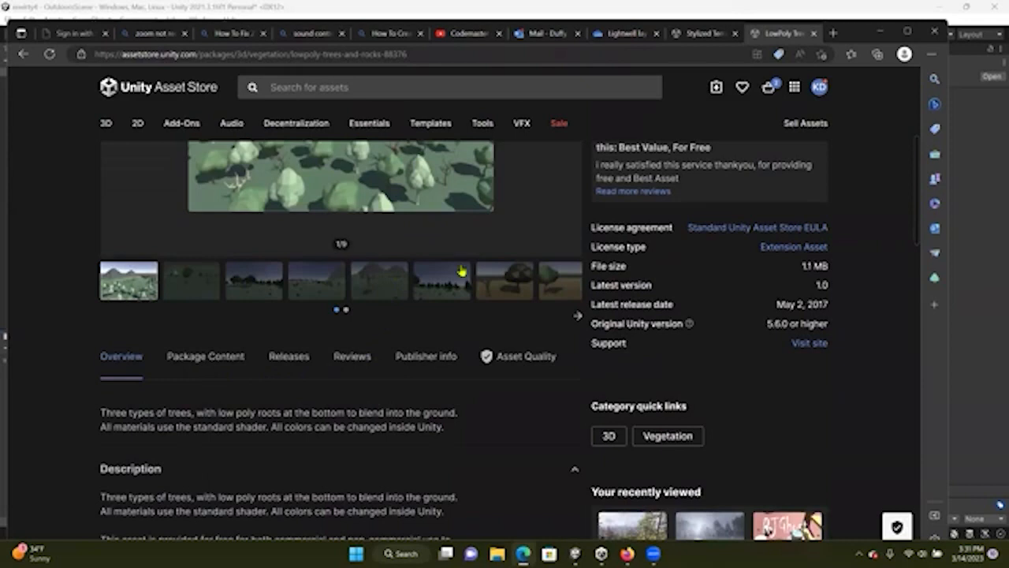
click(976, 201)
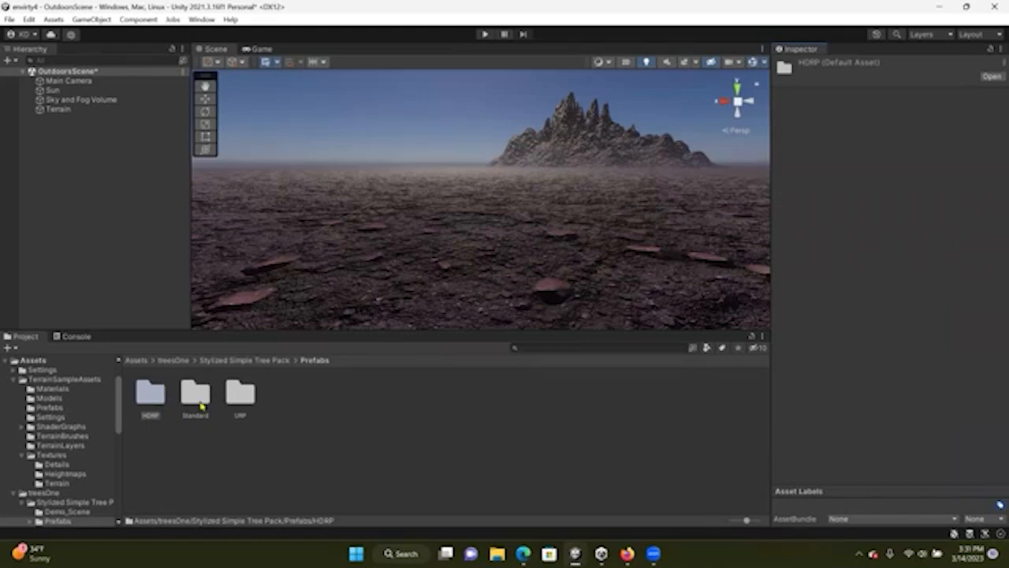
Place the Basic_Rounded tree prefab from the HDRP prefabs folder onto the terrain in the scene
double_click(153, 403)
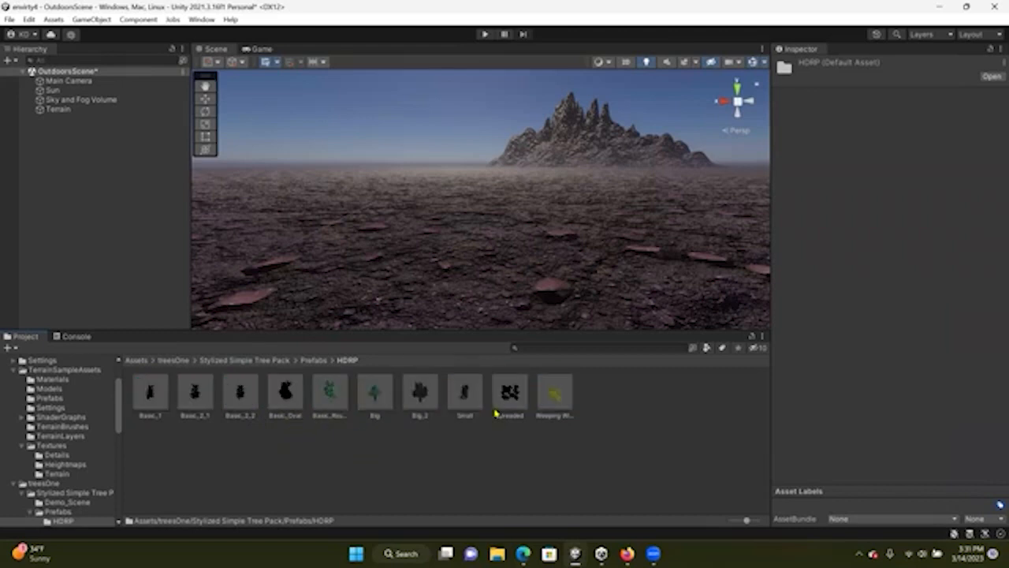
click(332, 404)
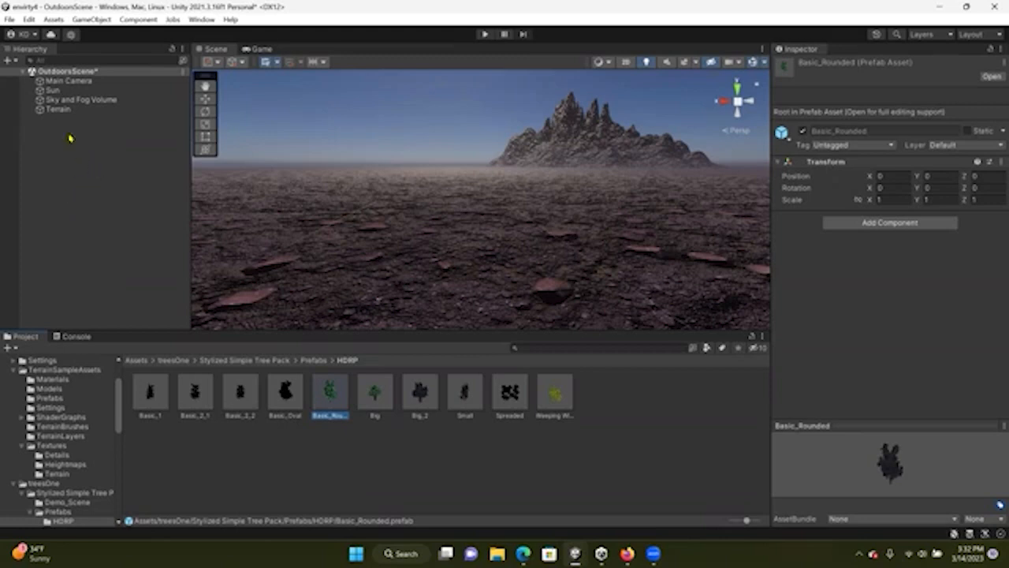
drag(328, 400, 443, 230)
scroll(402, 213, down, 5)
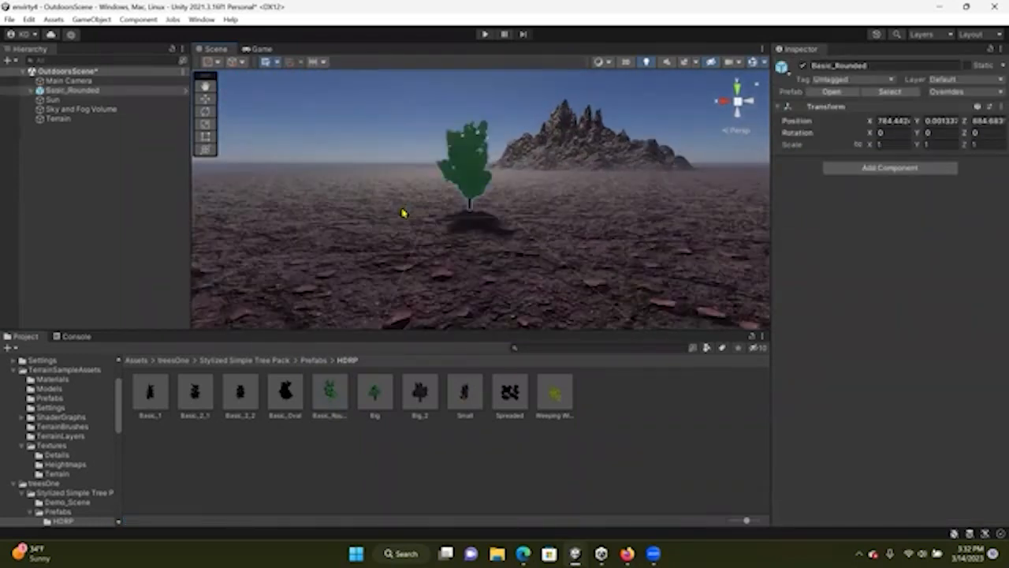
scroll(402, 213, up, 5)
scroll(403, 214, down, 5)
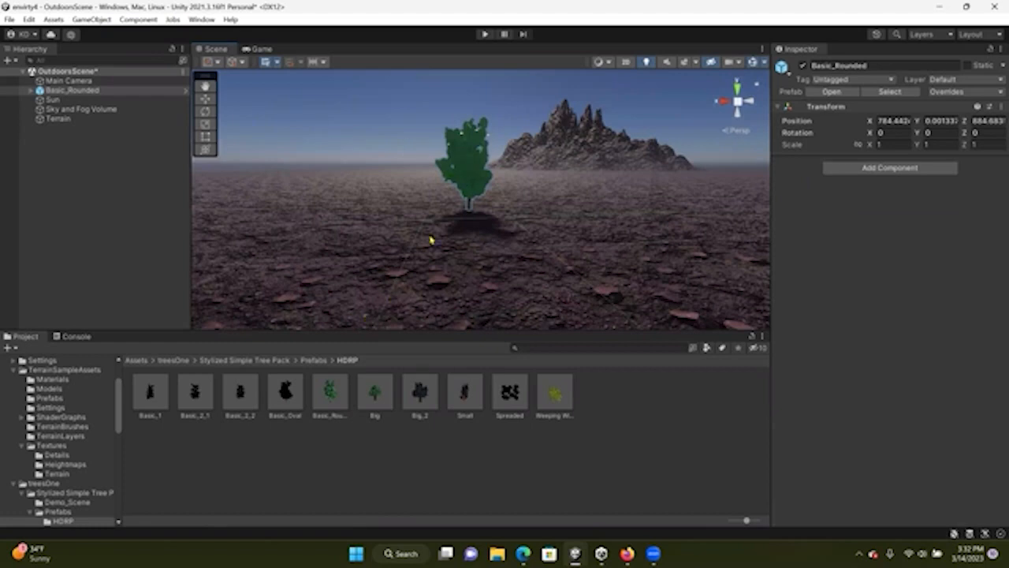
click(204, 100)
key(e)
click(205, 123)
click(205, 85)
click(103, 153)
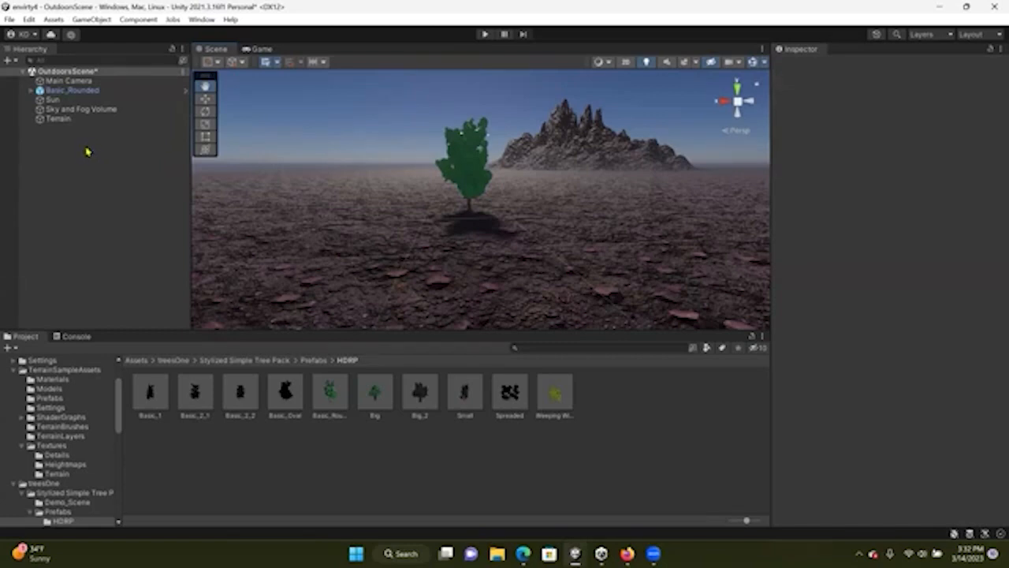
Unpack the Basic_Rounded tree prefab instance completely
right_click(42, 93)
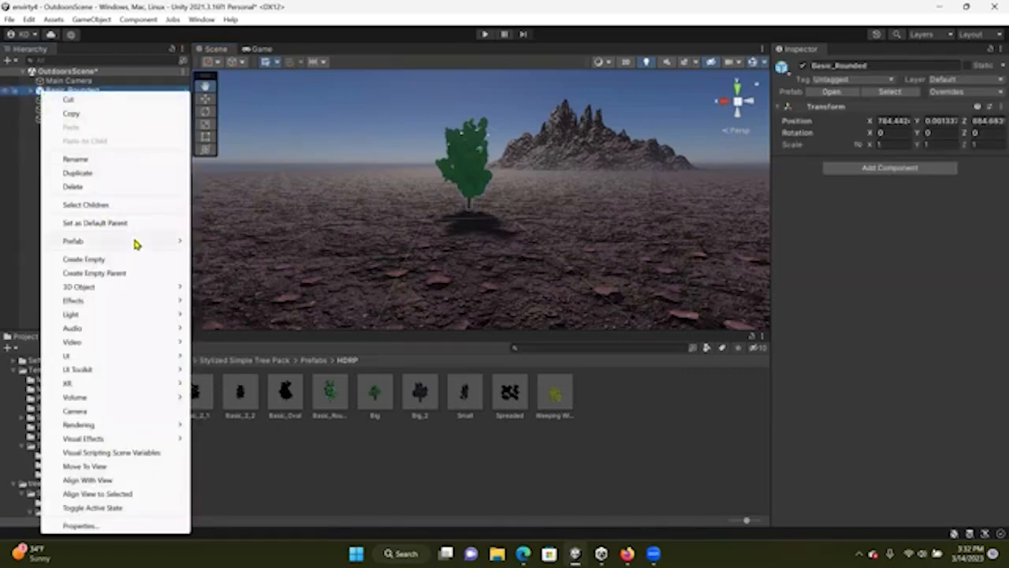
mouse_move(141, 243)
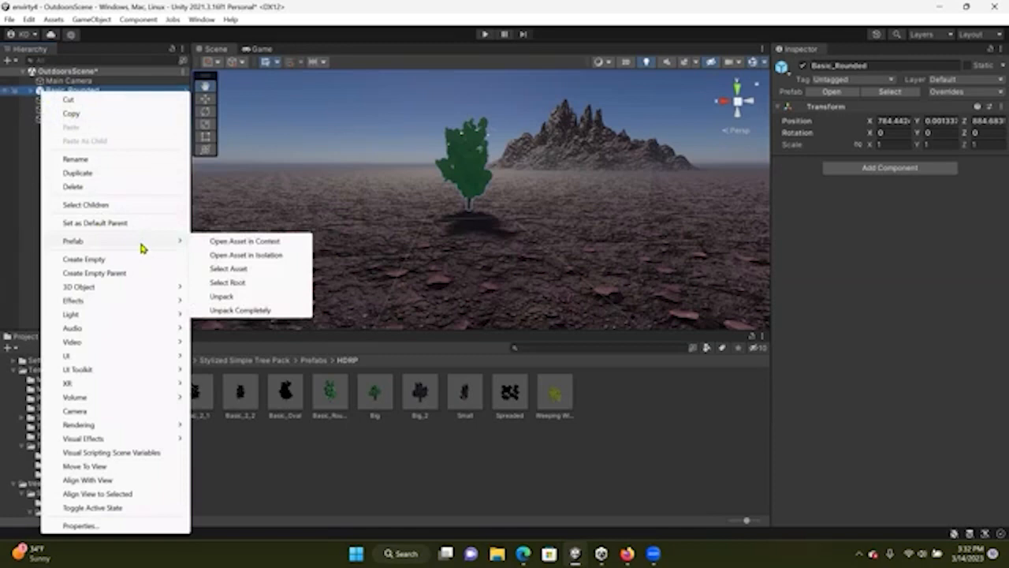
click(277, 311)
Expand the unpacked tree's hierarchy and inspect its Leaves and Trunk objects
click(29, 92)
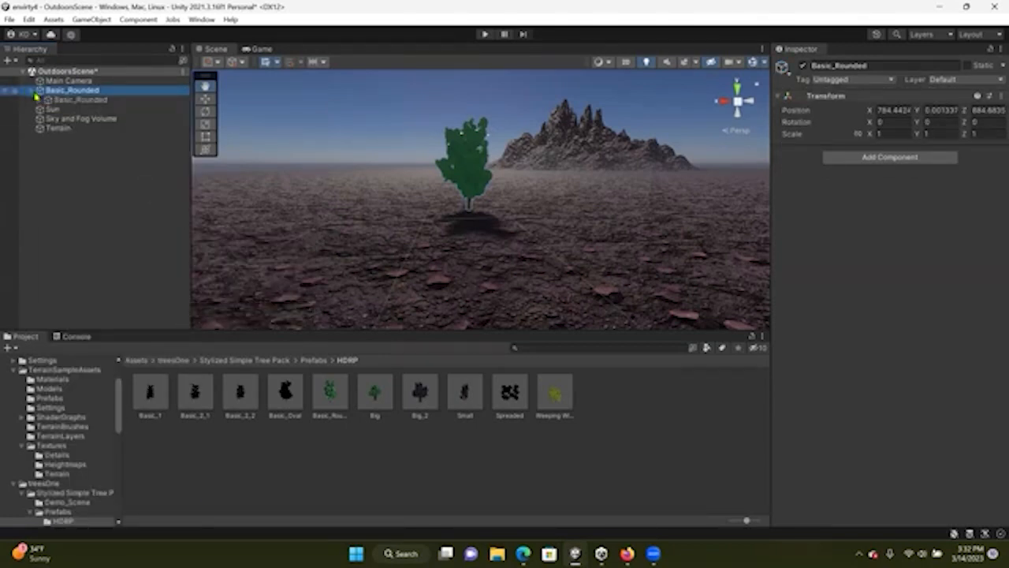
click(39, 101)
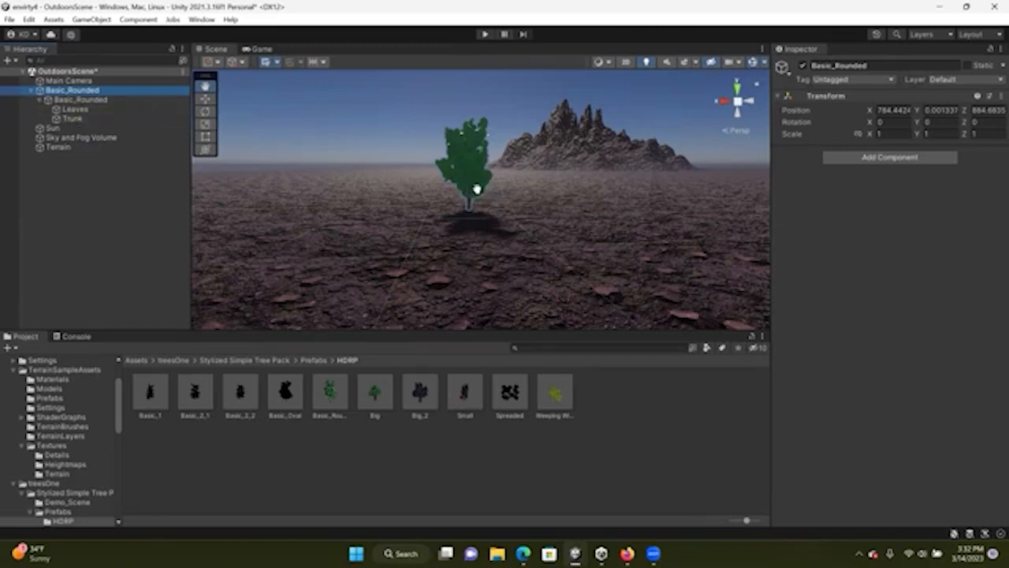
click(75, 109)
click(82, 117)
click(79, 109)
click(85, 117)
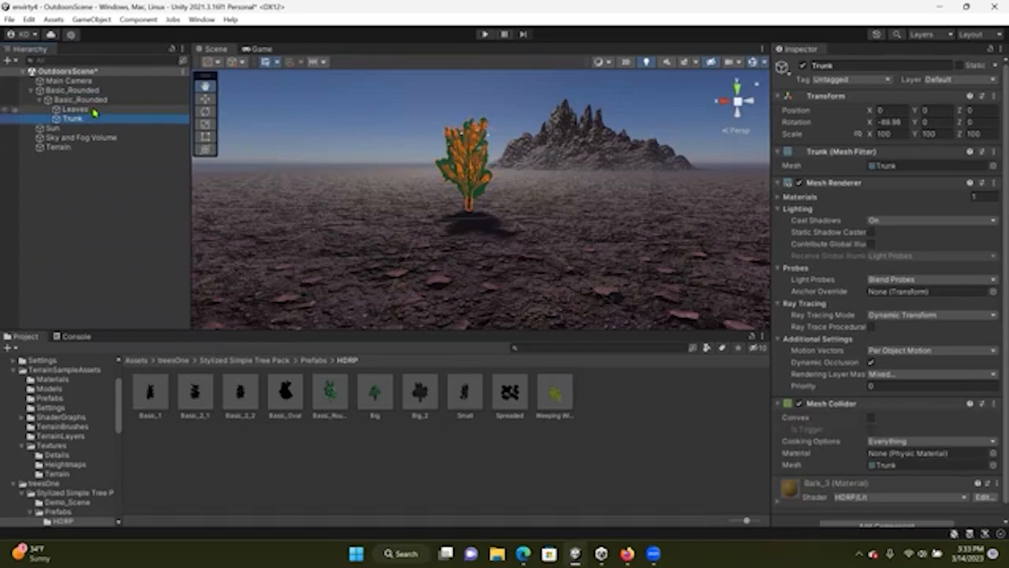
click(83, 109)
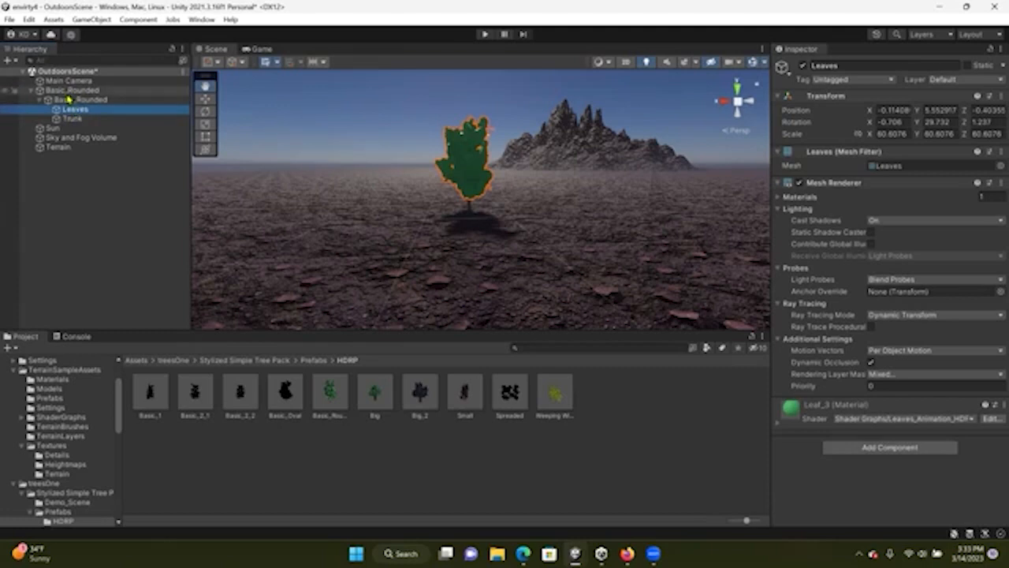
click(36, 100)
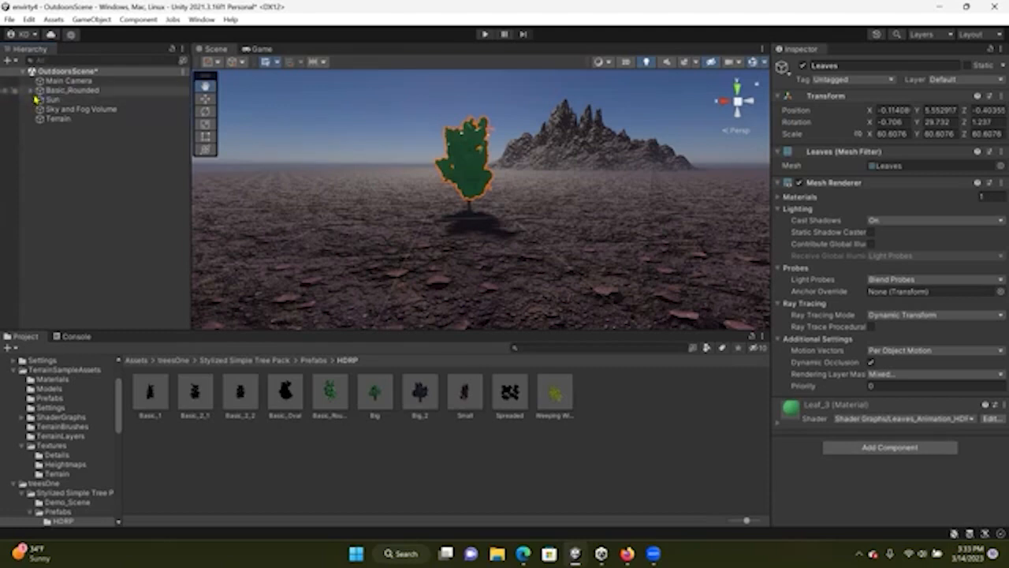
Move the Leaves and Trunk objects out of the nested Basic_Rounded child directly under the top-level Basic_Rounded tree
click(31, 90)
click(51, 93)
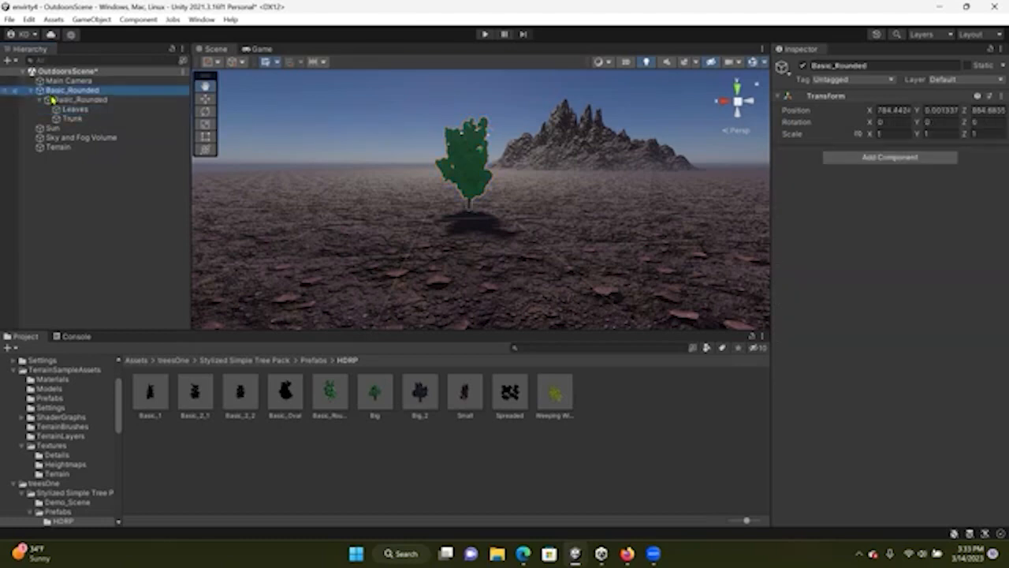
click(52, 100)
click(55, 91)
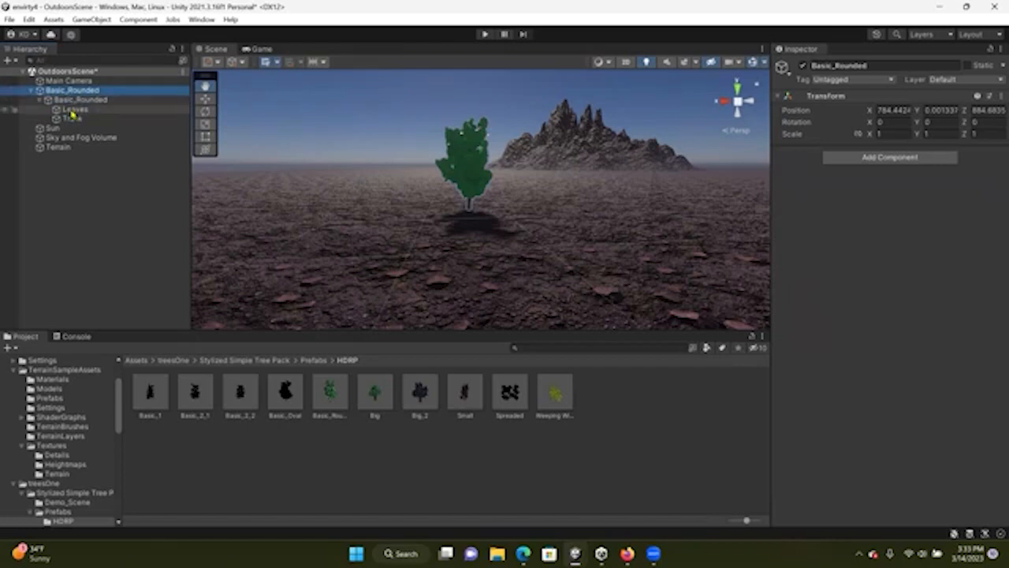
click(73, 109)
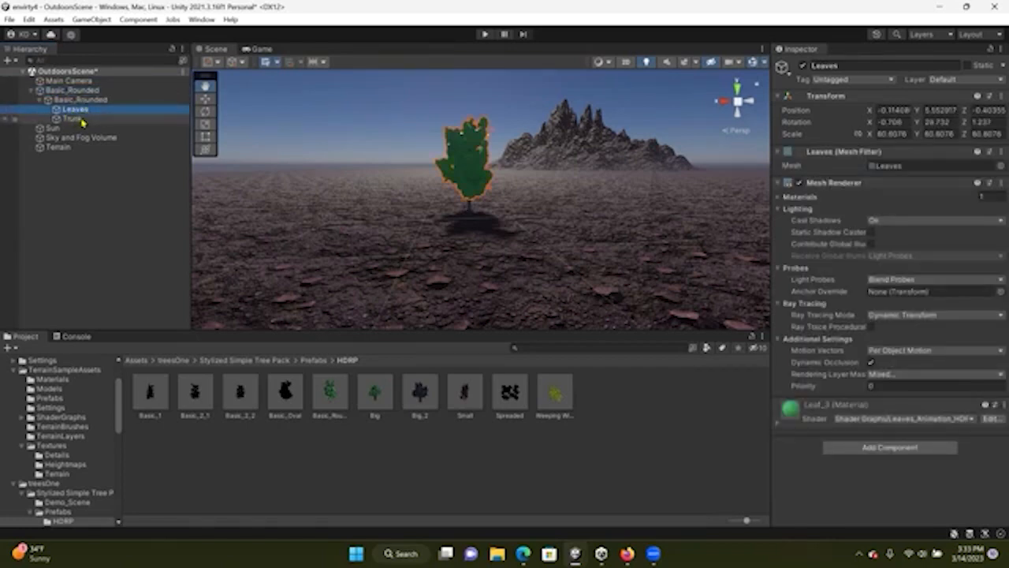
shift+click(79, 119)
drag(74, 121, 75, 97)
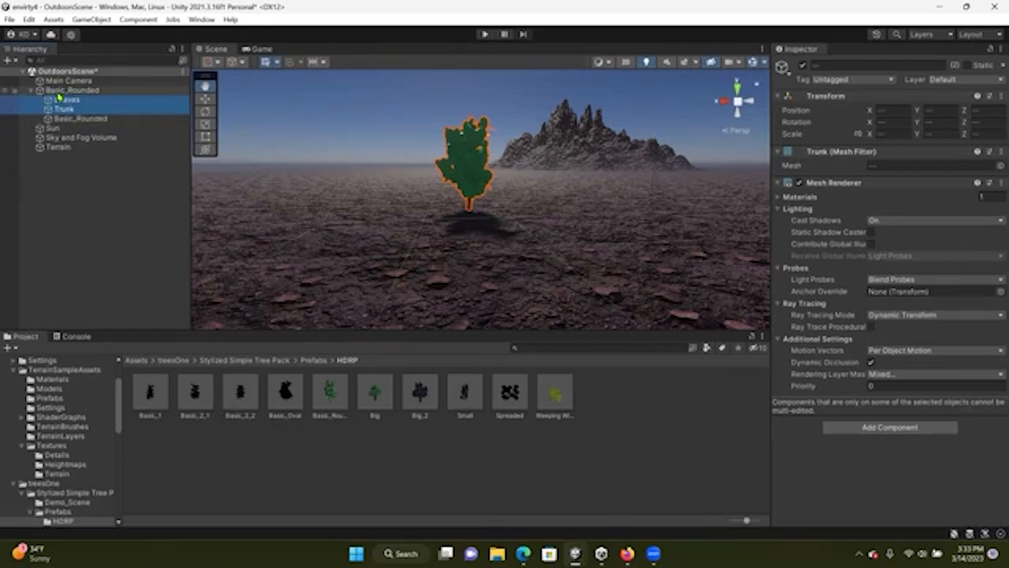
Delete the now-empty nested Basic_Rounded object from the tree's hierarchy
click(89, 119)
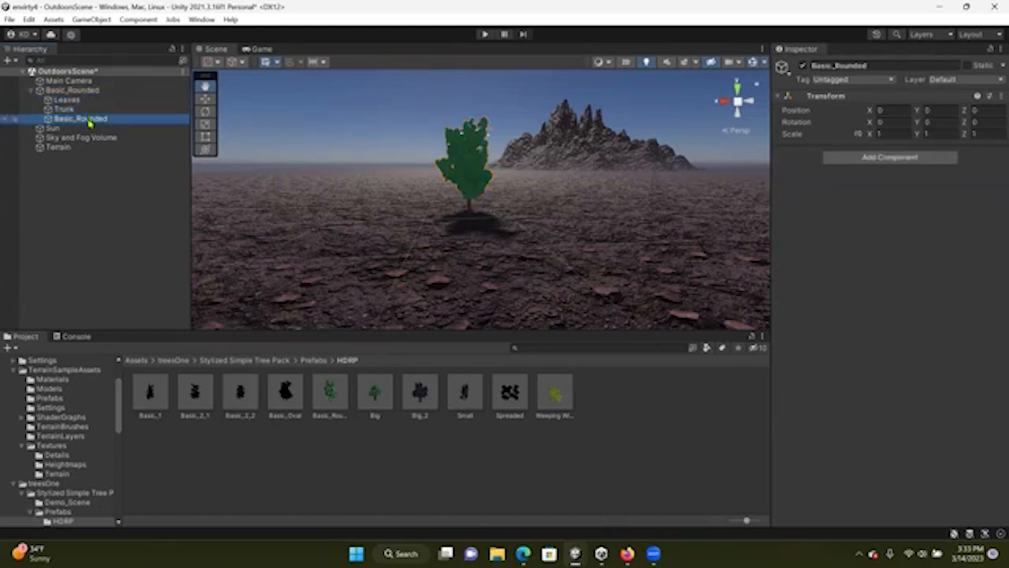
right_click(93, 122)
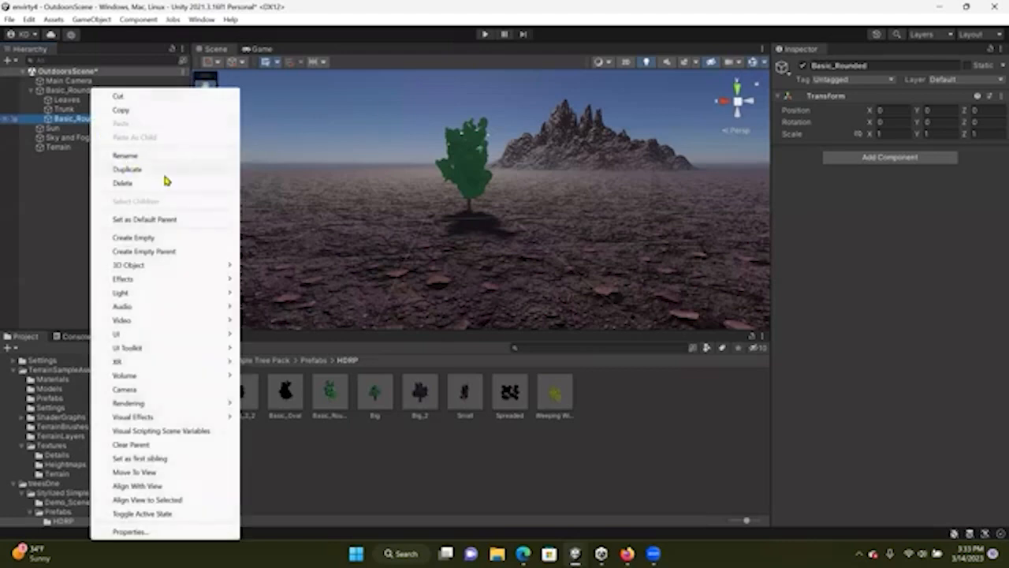
click(140, 157)
click(48, 121)
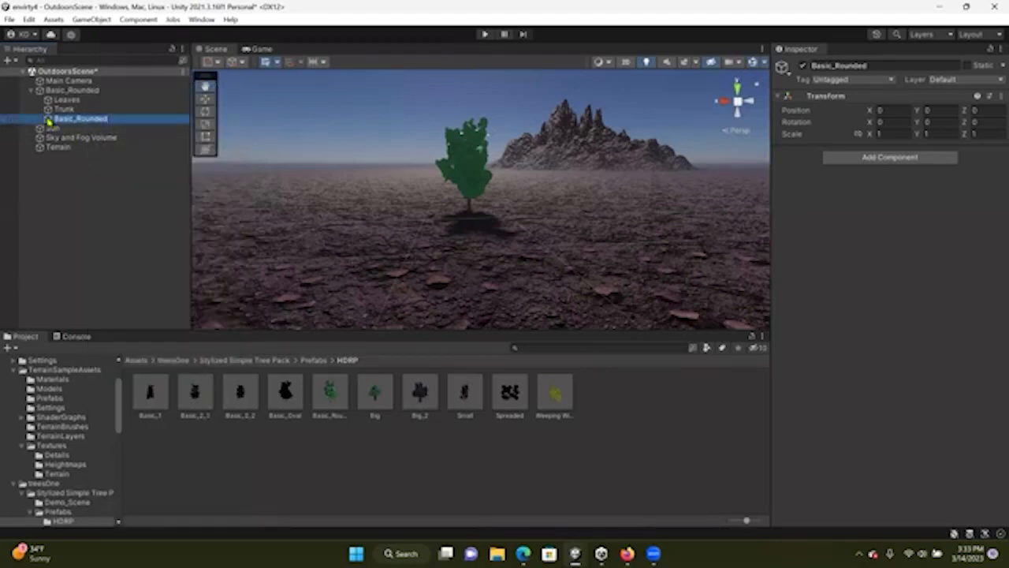
right_click(48, 121)
click(43, 187)
click(46, 123)
key(Delete)
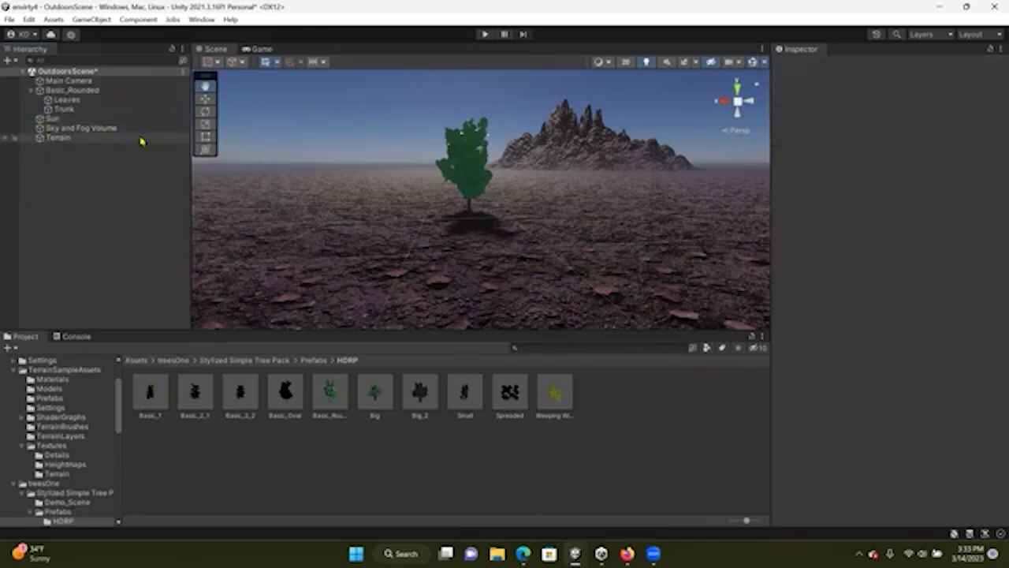
Add a Rigidbody component to the Basic_Rounded tree and enable Is Kinematic
click(79, 90)
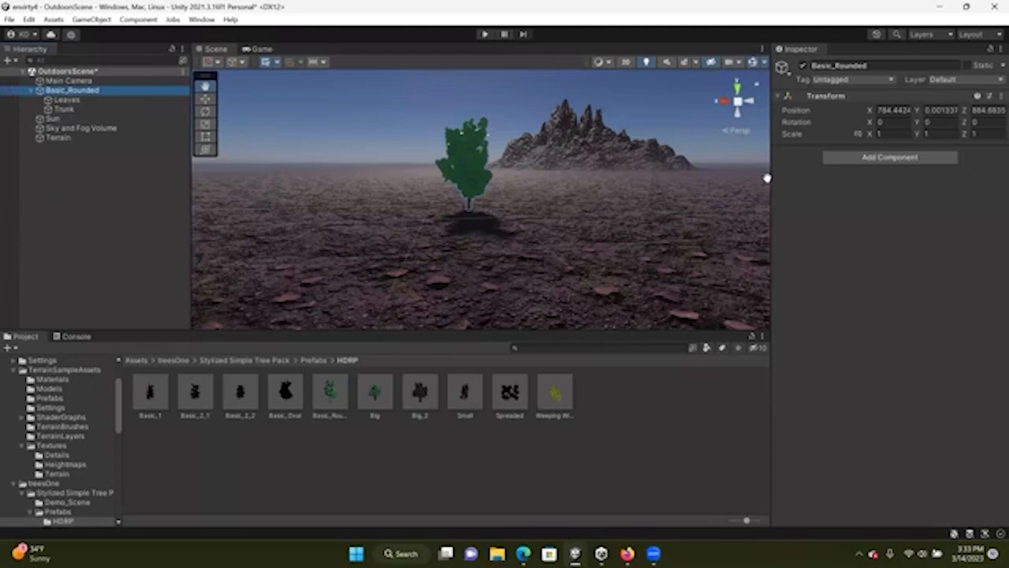
click(885, 161)
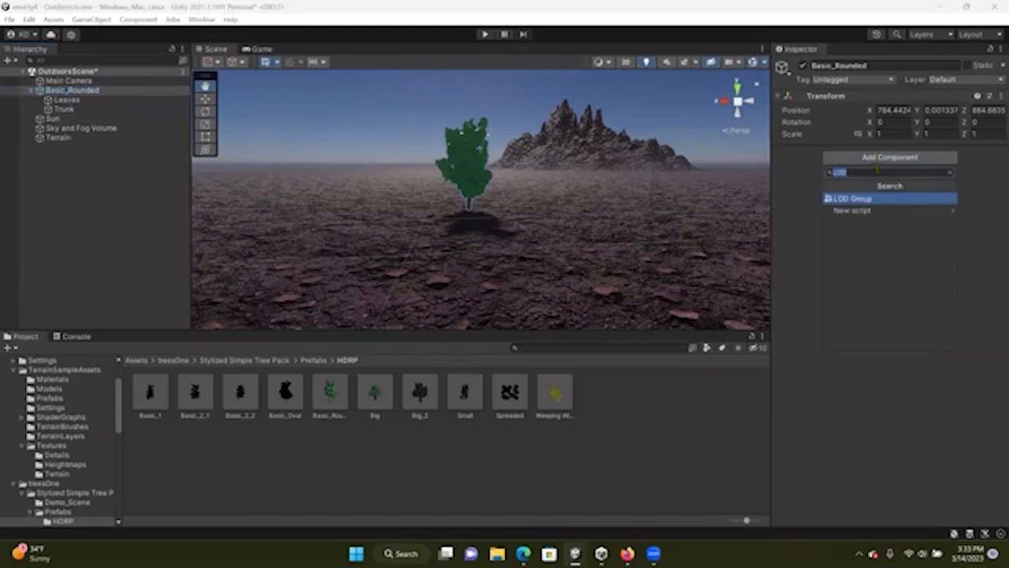
text(rigi)
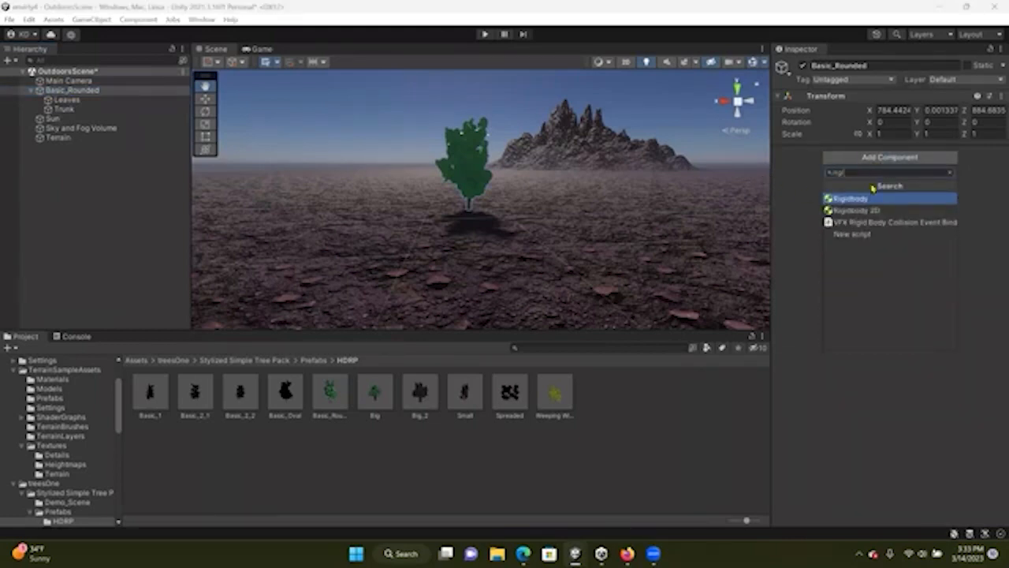
click(867, 199)
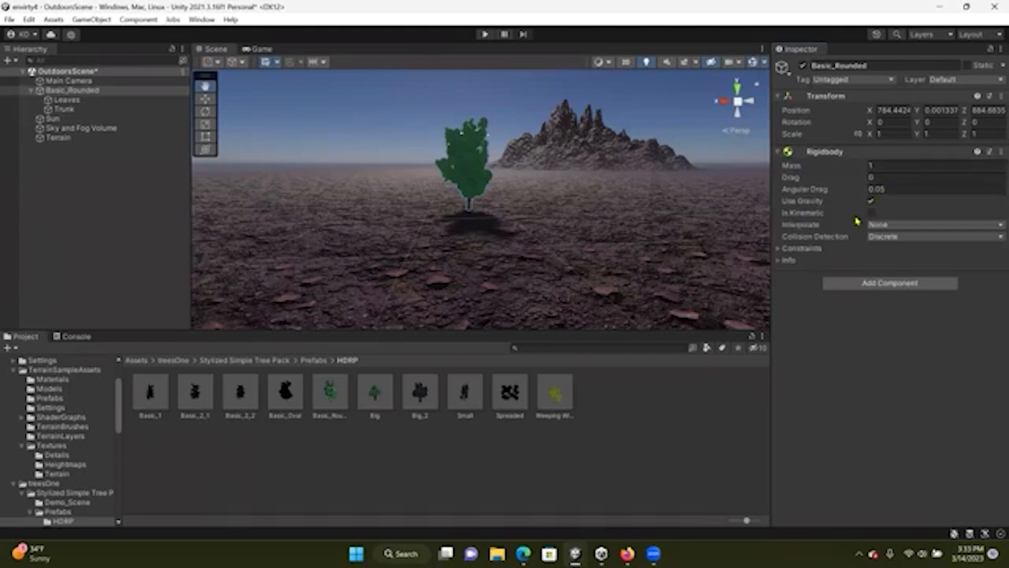
click(871, 213)
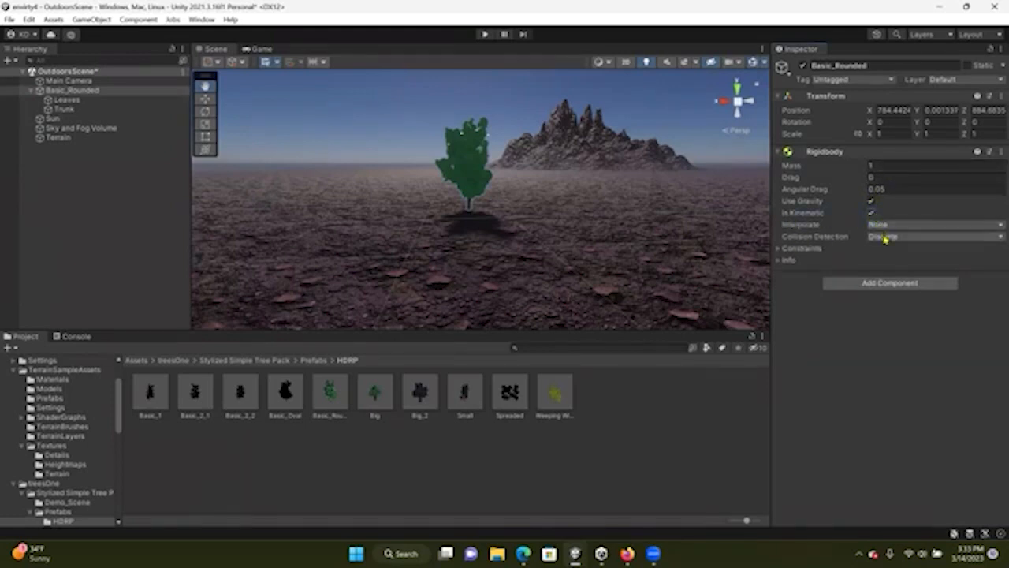
Add an LOD Group component to the Basic_Rounded tree
click(898, 285)
text(LOD)
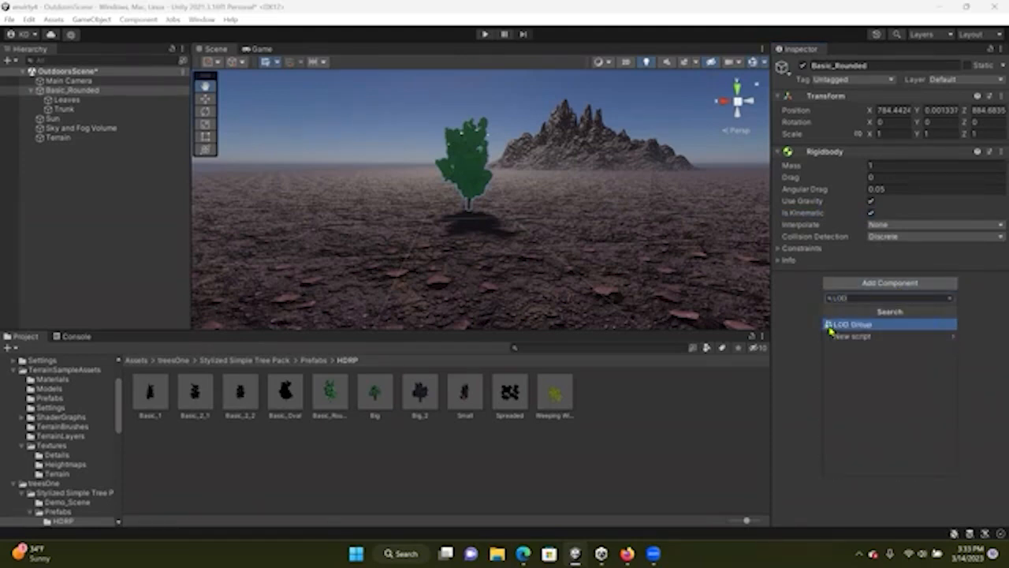
double_click(829, 326)
Zoom the scene view in and out around the tree to preview how the LOD Group switches between levels
scroll(496, 175, down, 2)
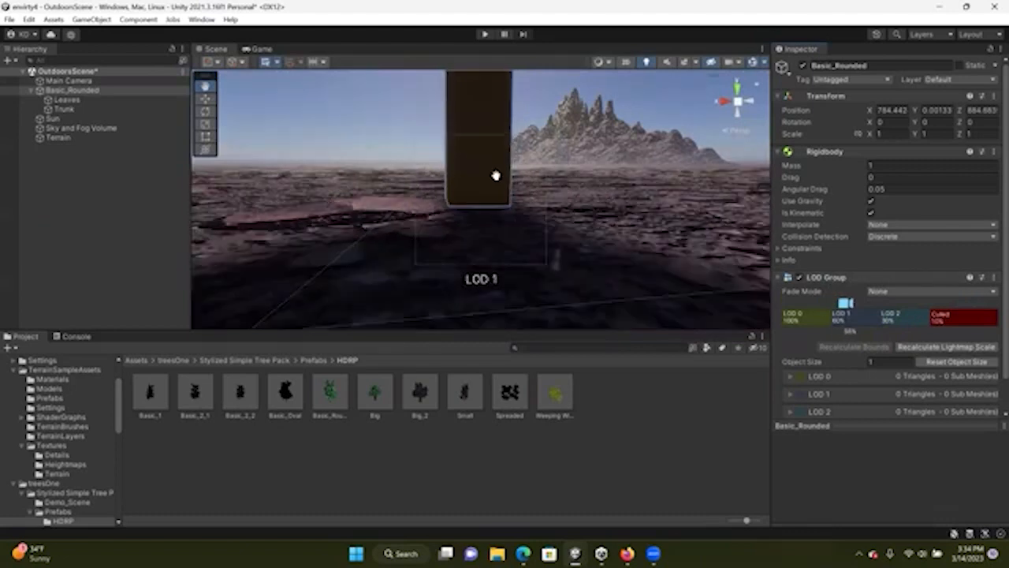
scroll(490, 189, up, 2)
scroll(489, 235, down, 5)
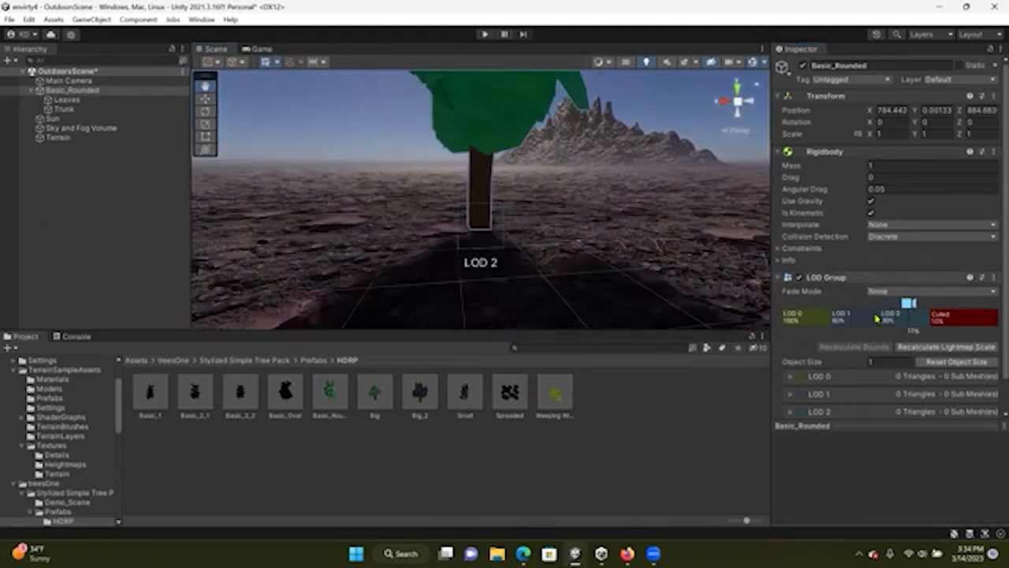
scroll(476, 203, down, 5)
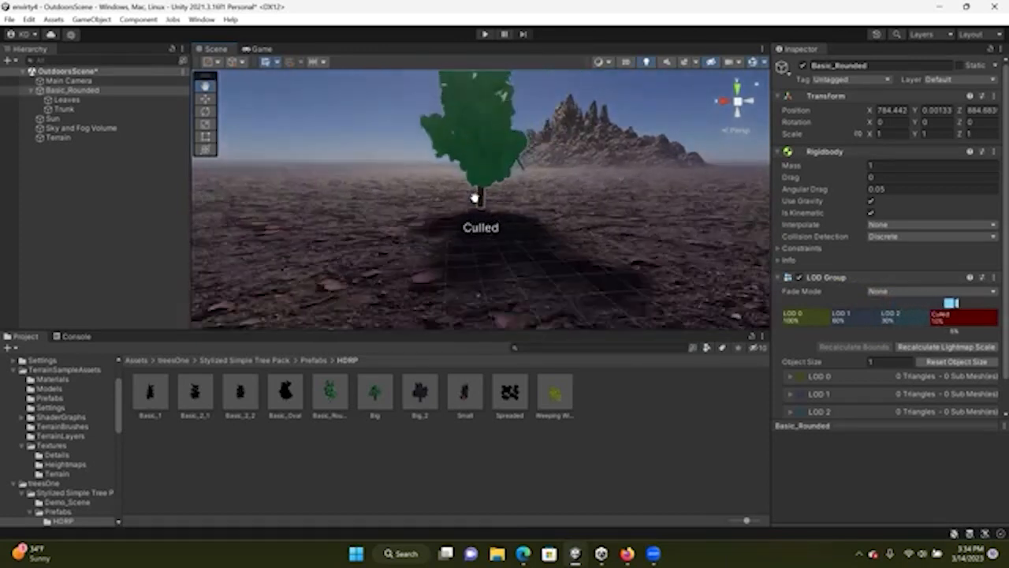
scroll(475, 198, down, 5)
scroll(475, 198, up, 3)
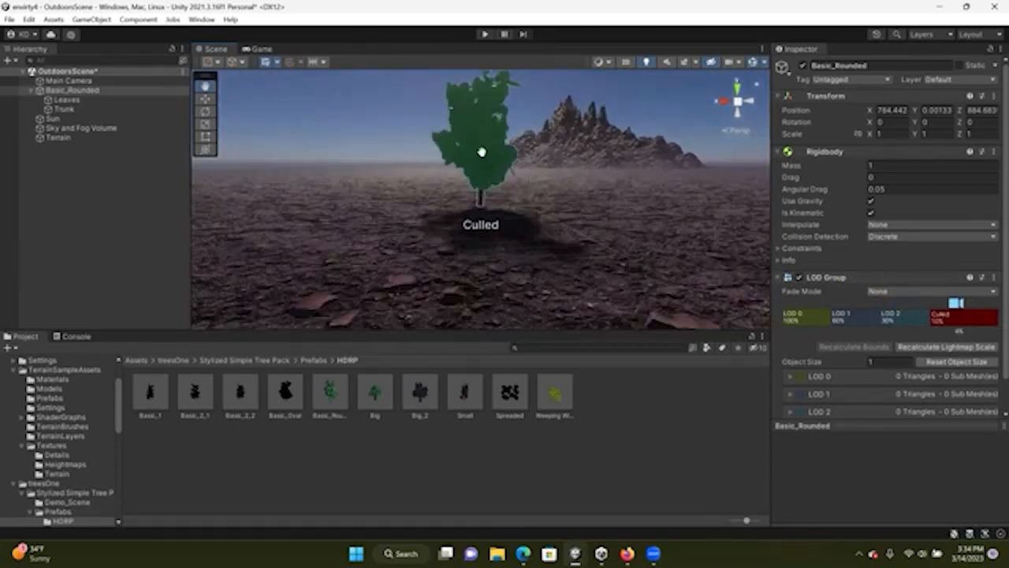
drag(492, 173, 486, 213)
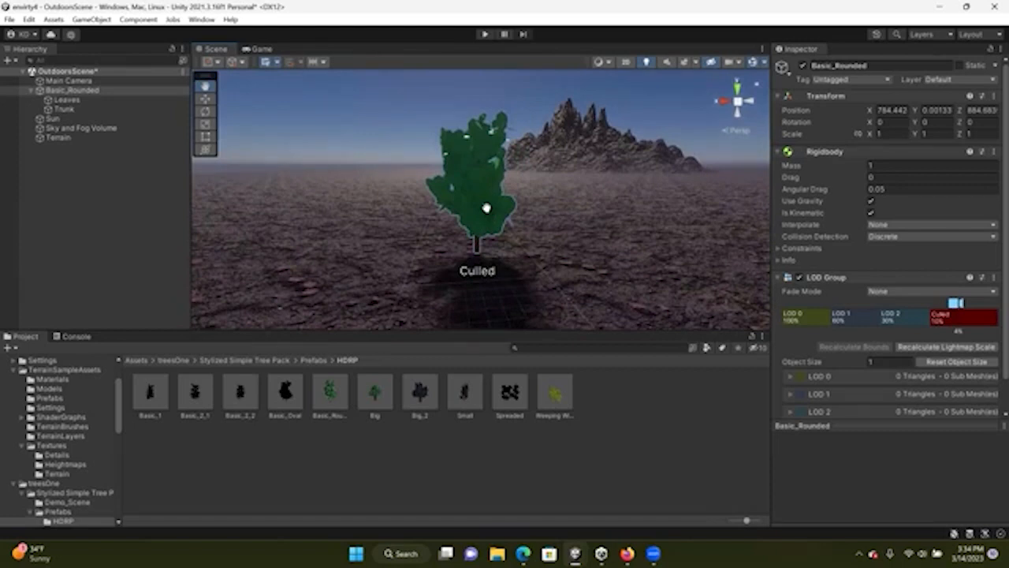
scroll(414, 207, up, 4)
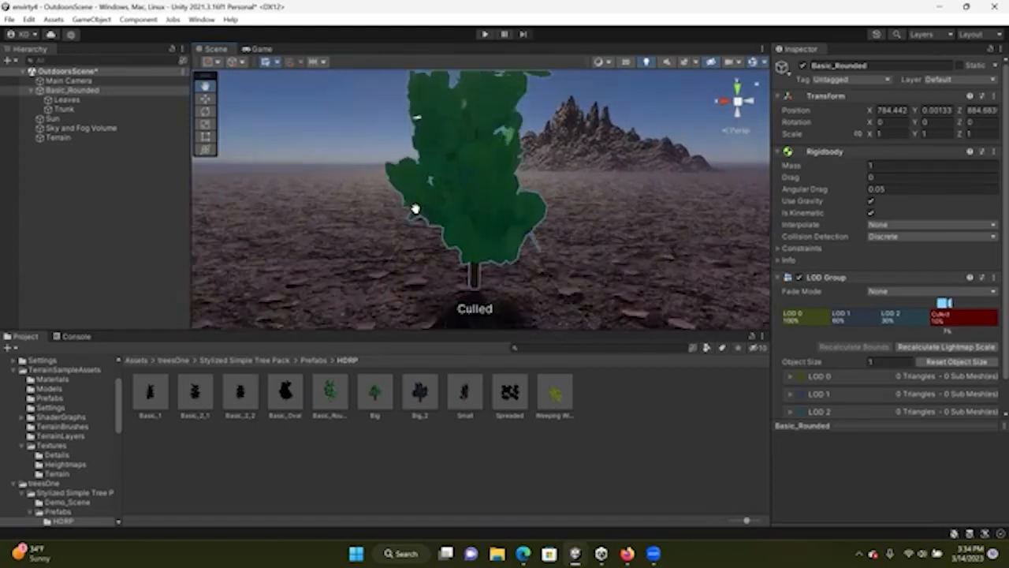
scroll(415, 207, down, 1)
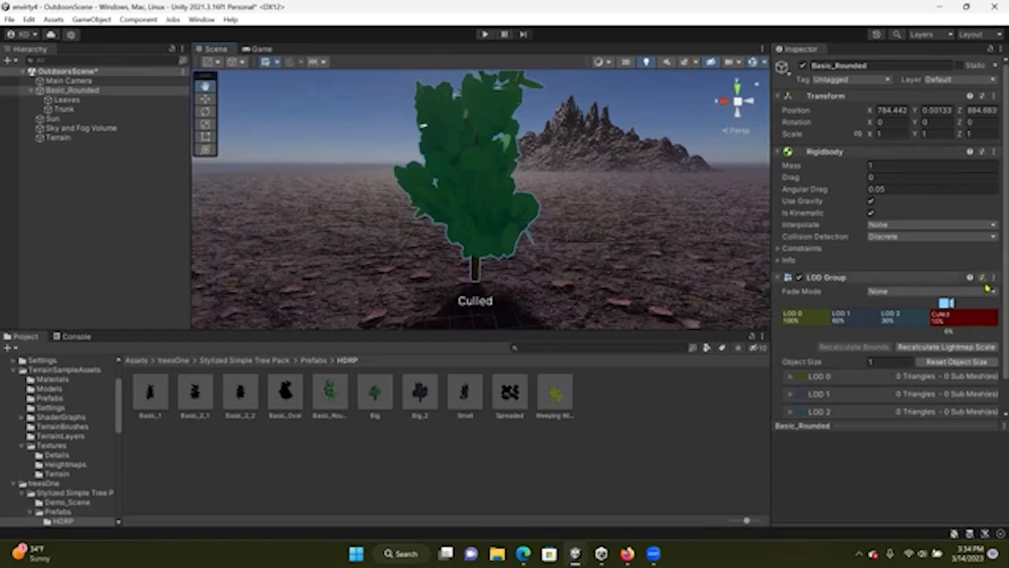
drag(946, 304, 802, 314)
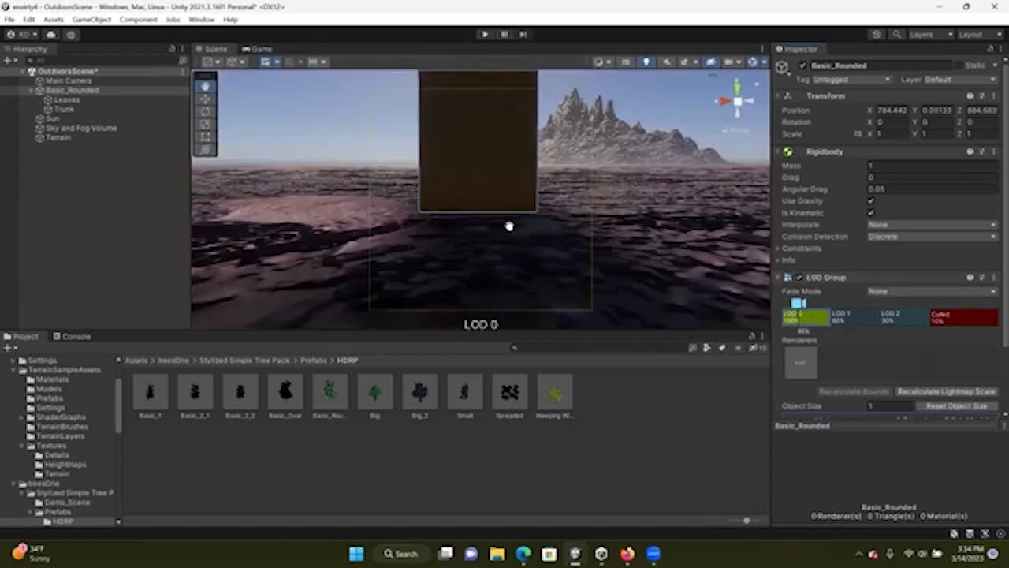
alt+drag(558, 216, 529, 165)
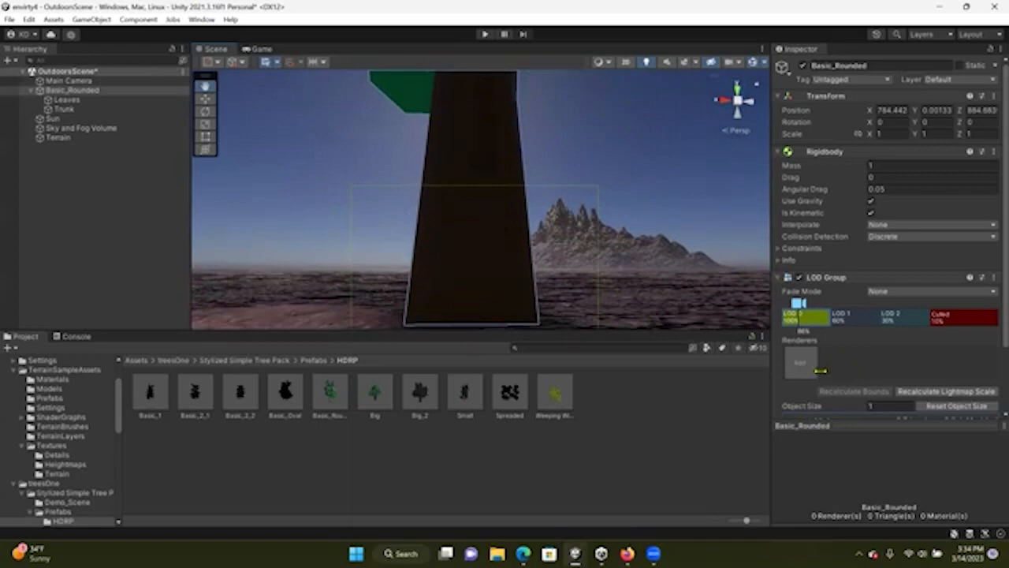
Add two renderer slots to LOD 0 and assign the Leaves and Trunk objects to them
click(95, 102)
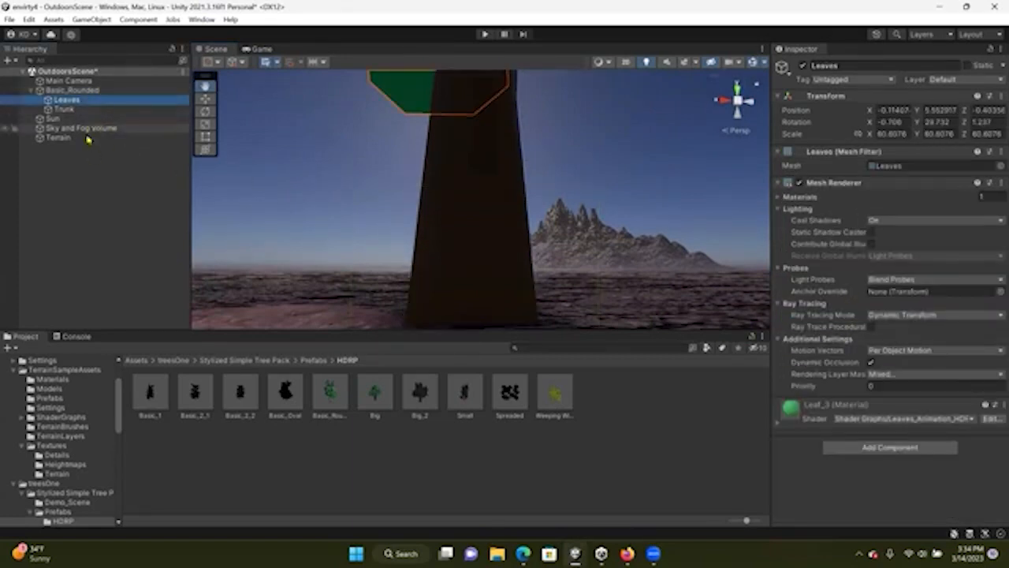
click(75, 91)
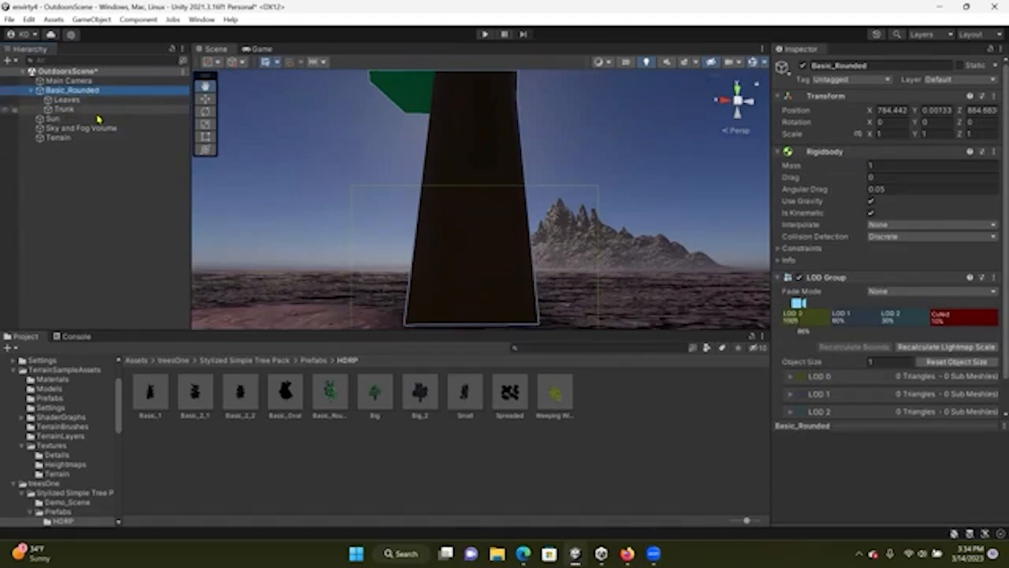
click(791, 381)
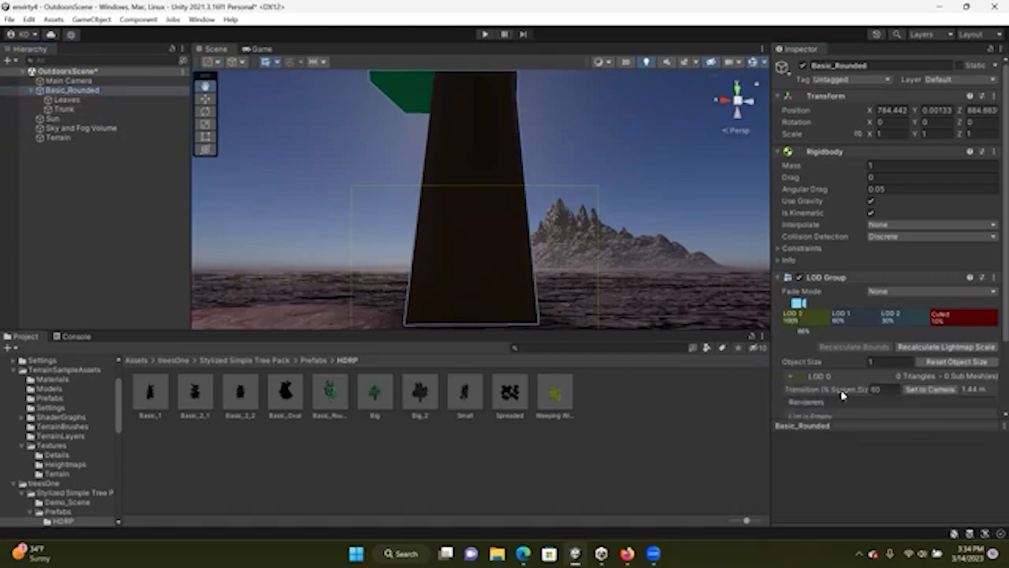
scroll(841, 394, down, 2)
click(965, 365)
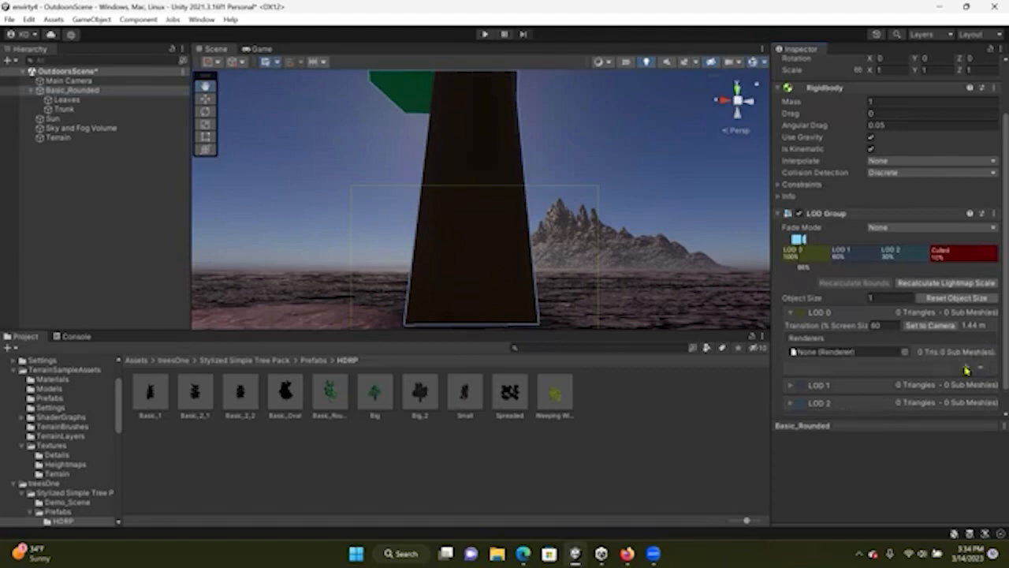
click(966, 369)
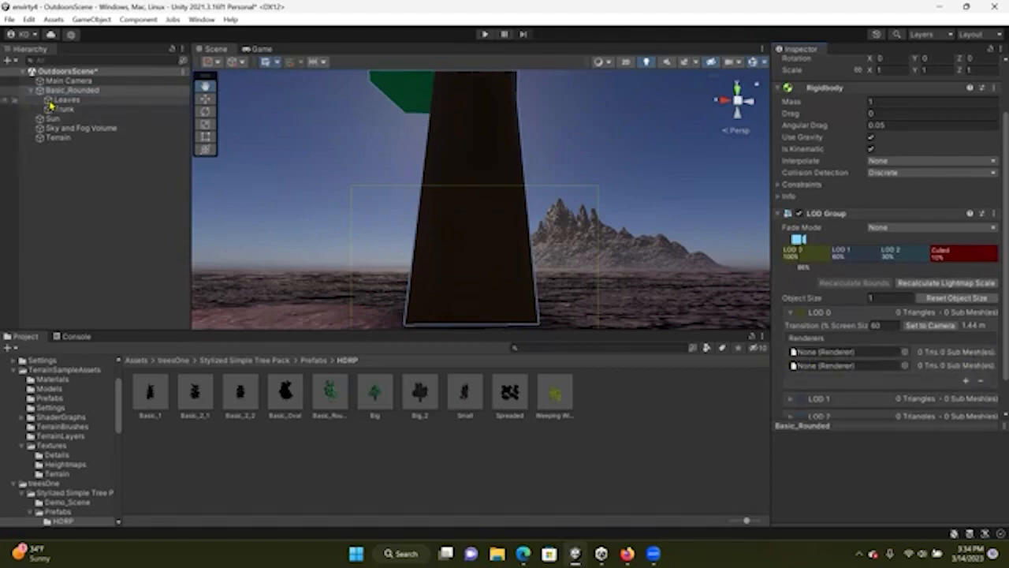
drag(67, 100, 827, 351)
drag(82, 116, 885, 411)
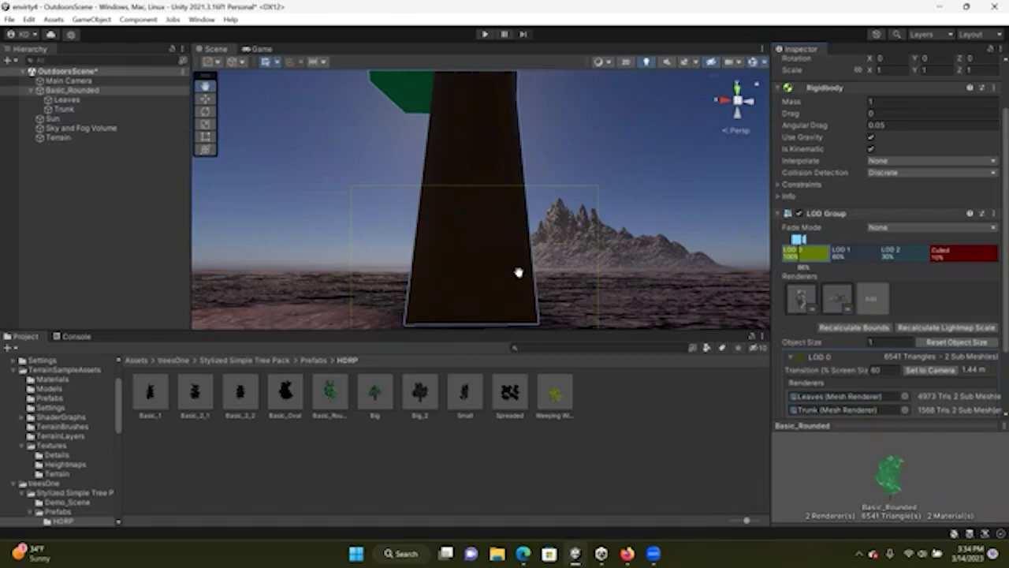
Collapse LOD 0, preview the LOD 1 range in the scene, and expand LOD 1's renderer settings
scroll(494, 229, down, 1)
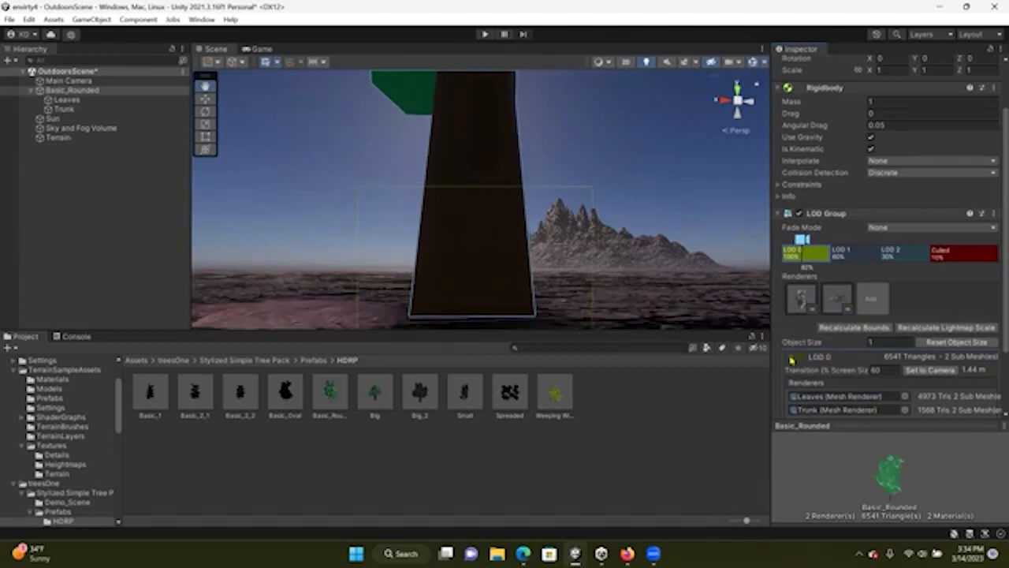
click(791, 360)
scroll(450, 147, down, 4)
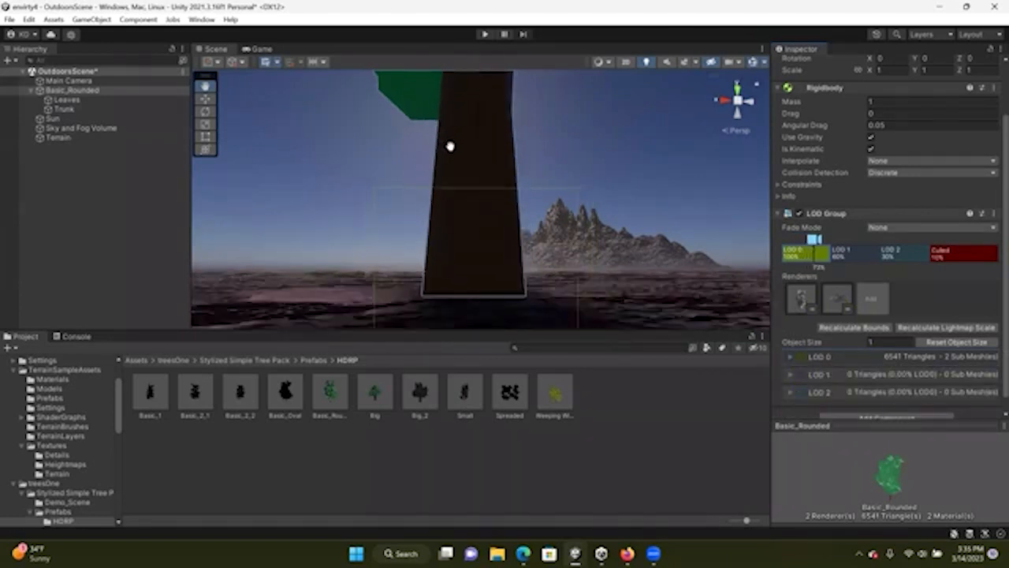
scroll(503, 184, up, 1)
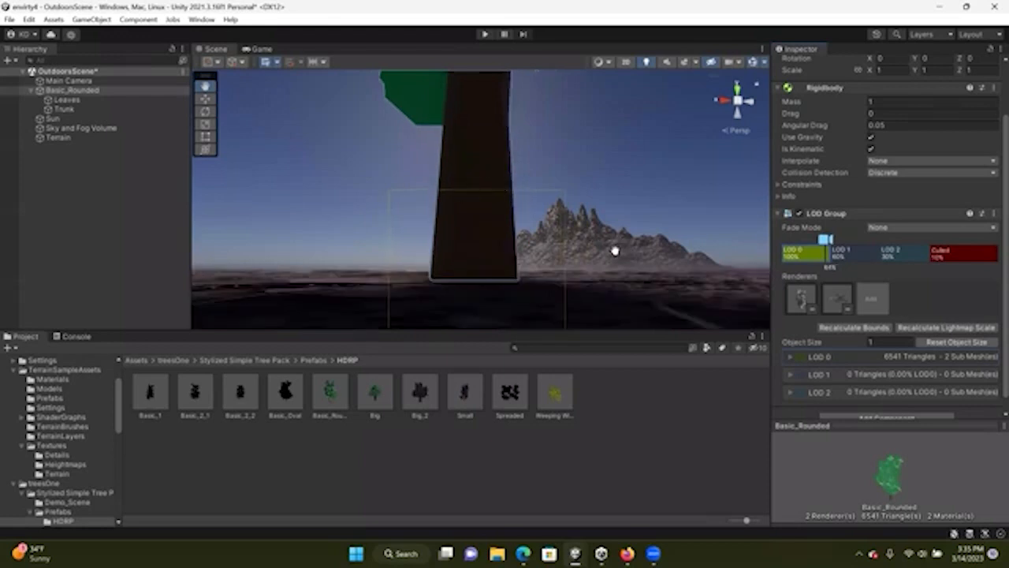
click(815, 376)
click(792, 376)
drag(824, 238, 849, 238)
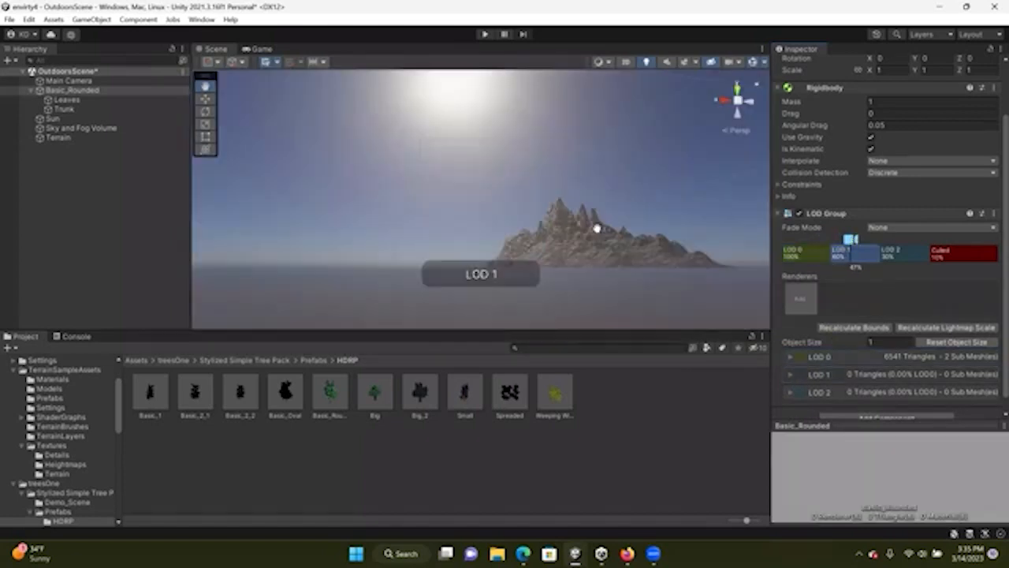
scroll(509, 211, down, 1)
scroll(508, 212, down, 1)
scroll(509, 211, down, 1)
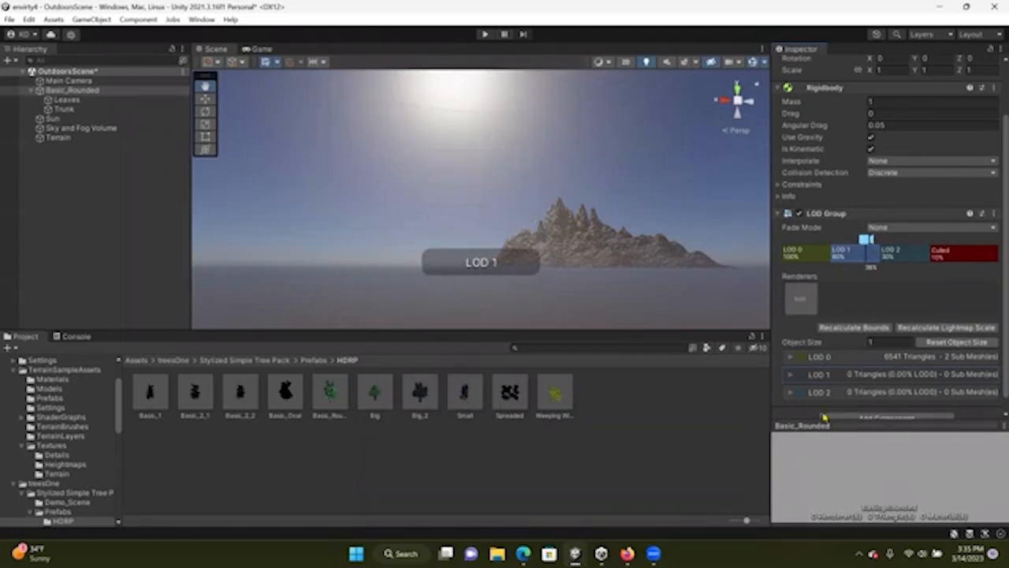
click(790, 375)
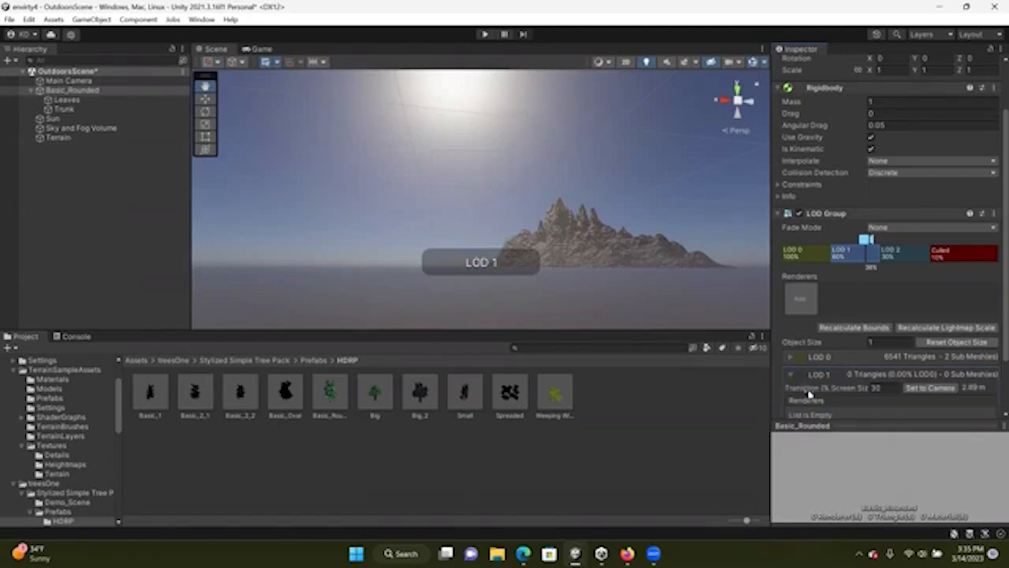
Add two renderer slots to LOD 1 and assign the Leaves and Trunk objects to them
scroll(812, 349, down, 2)
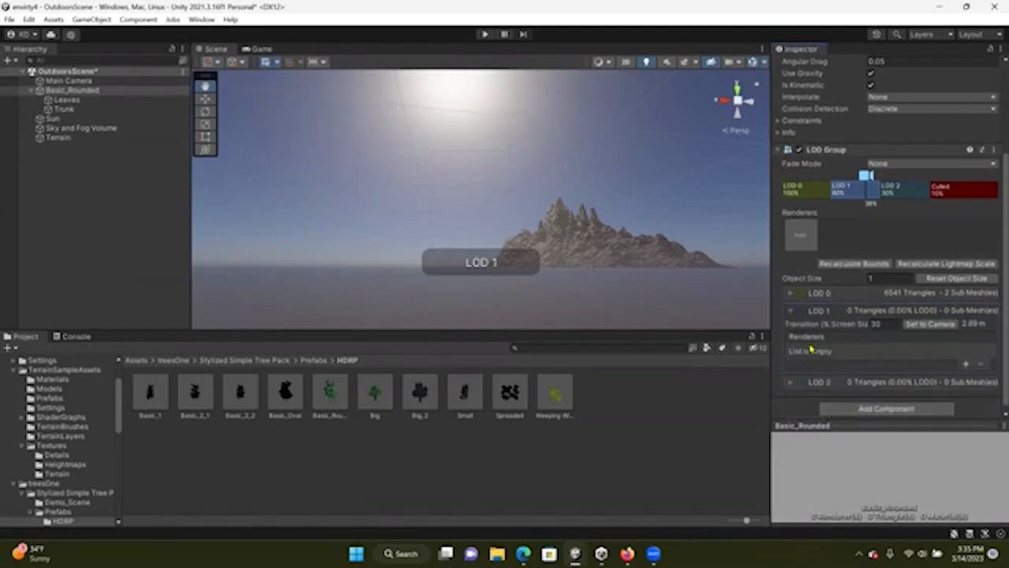
click(966, 366)
click(967, 366)
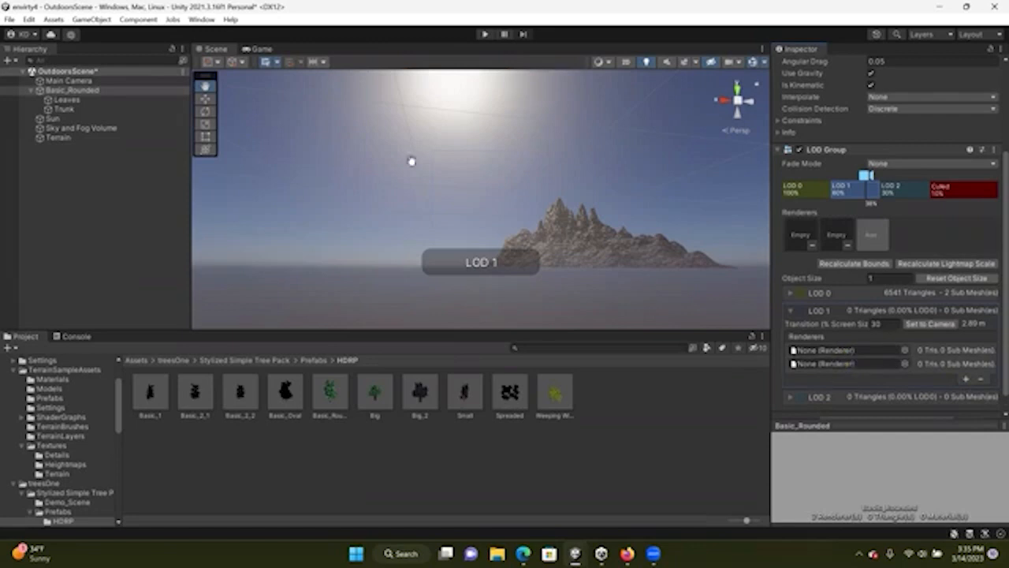
drag(67, 100, 863, 356)
drag(67, 109, 881, 365)
Preview the LOD 2 range in the scene and expand LOD 2's renderer settings
drag(865, 175, 901, 175)
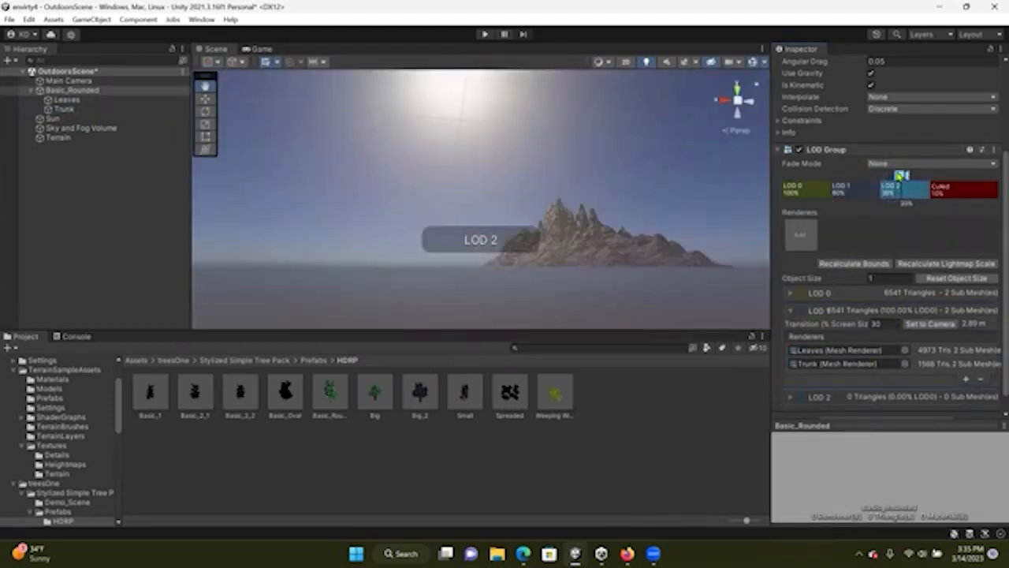
scroll(849, 349, down, 1)
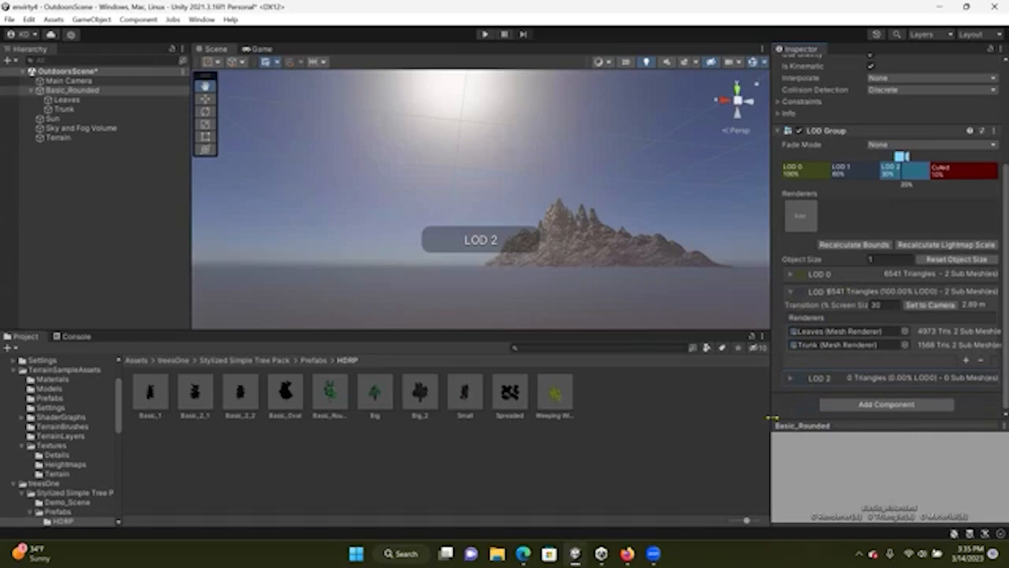
click(791, 382)
scroll(962, 396, down, 3)
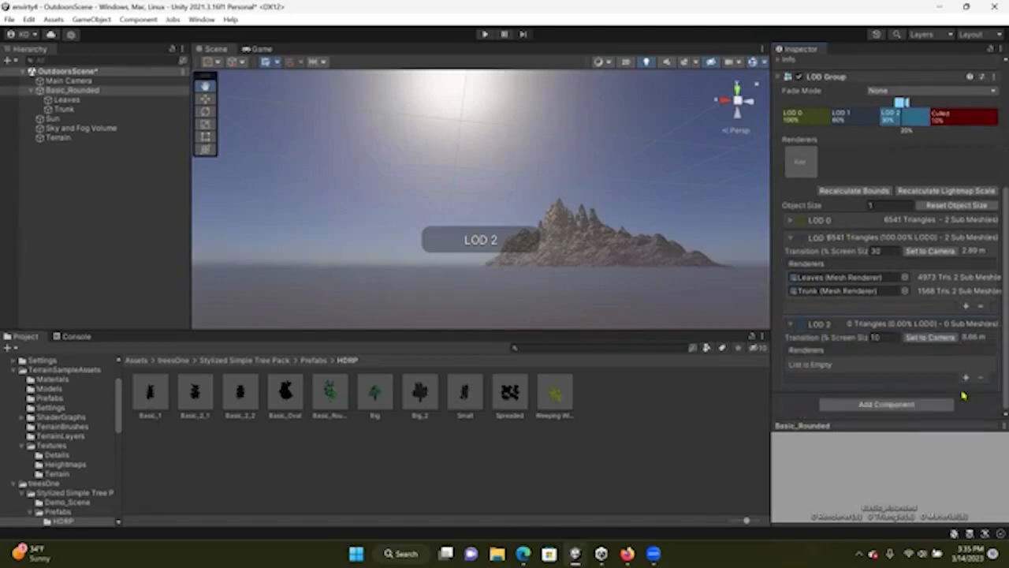
Add two renderer slots to LOD 2 and assign the Leaves and Trunk objects to them
click(965, 380)
click(968, 380)
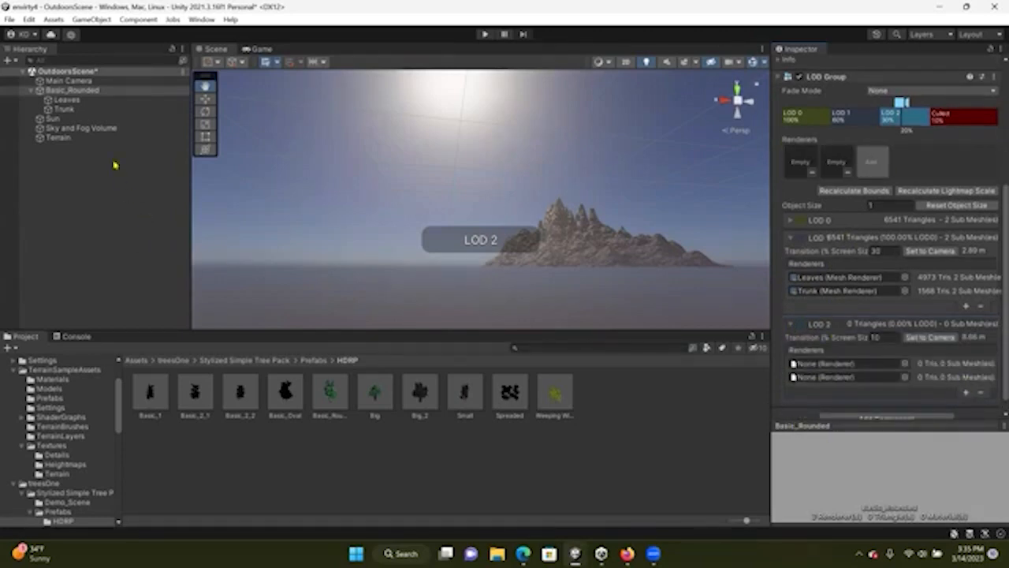
drag(59, 103, 825, 363)
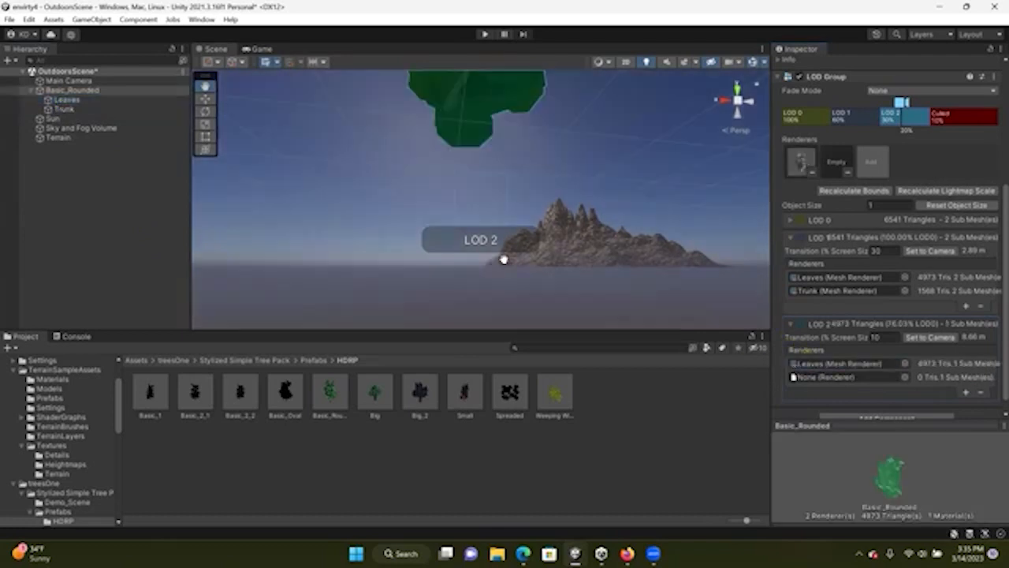
drag(73, 113, 824, 377)
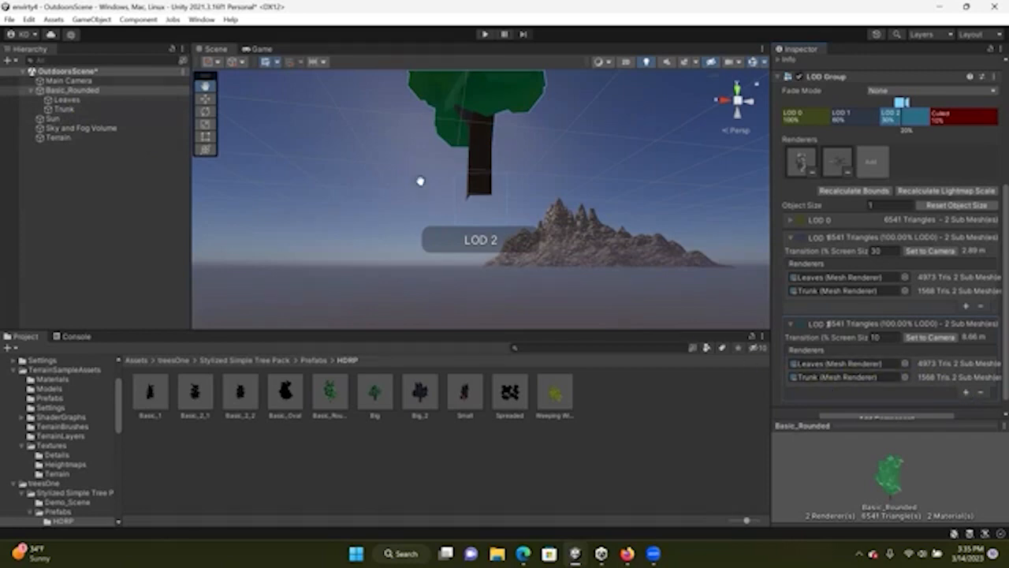
Preview the culled range and zoom the scene view to check how the tree switches between LOD levels
scroll(420, 180, down, 5)
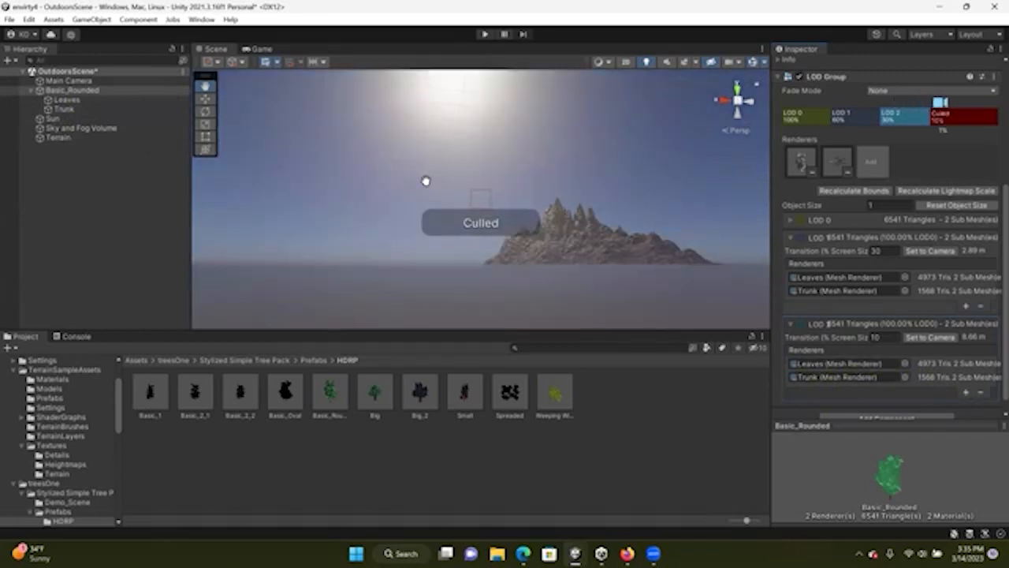
drag(483, 135, 477, 178)
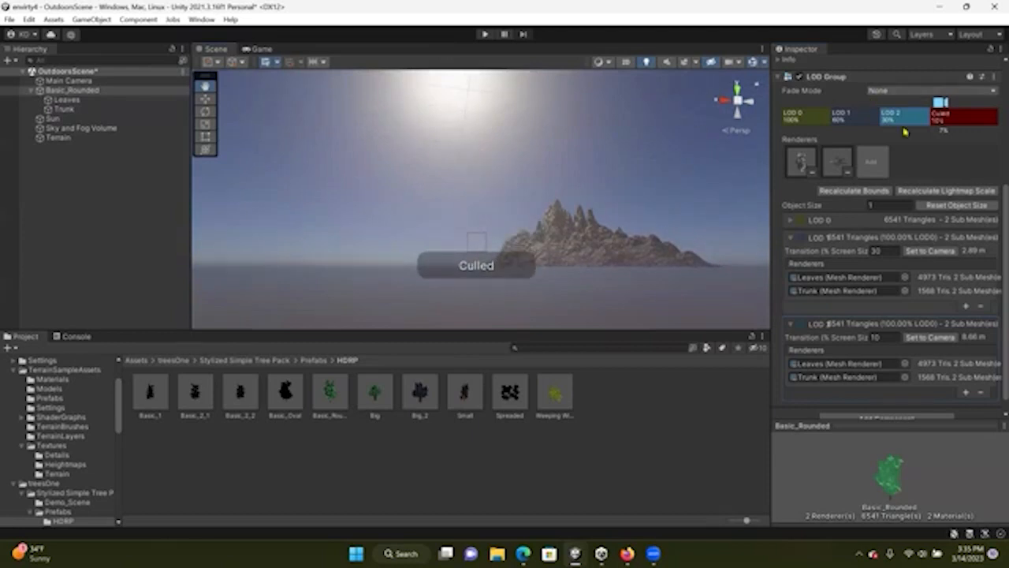
drag(948, 114, 971, 118)
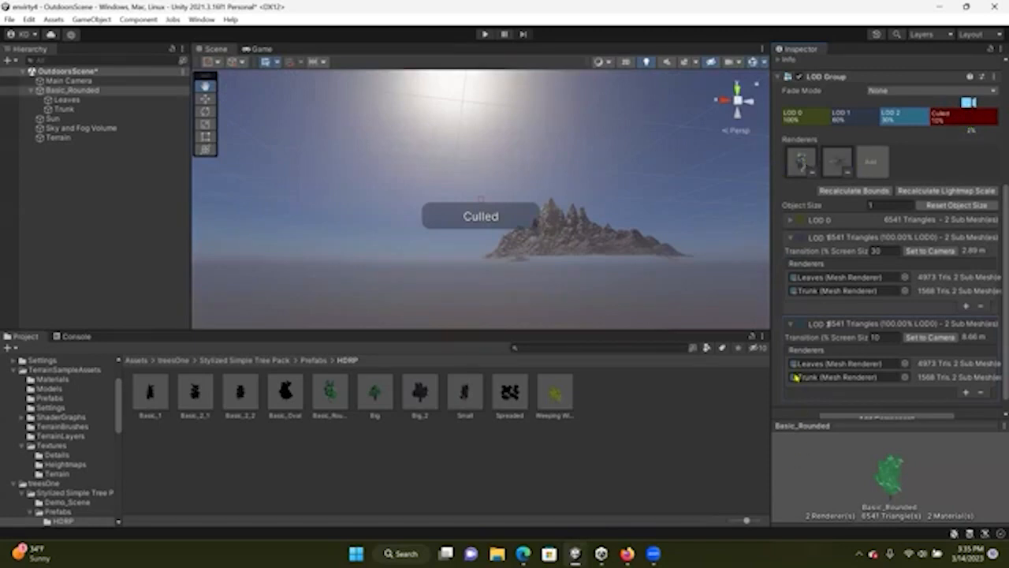
scroll(804, 356, up, 5)
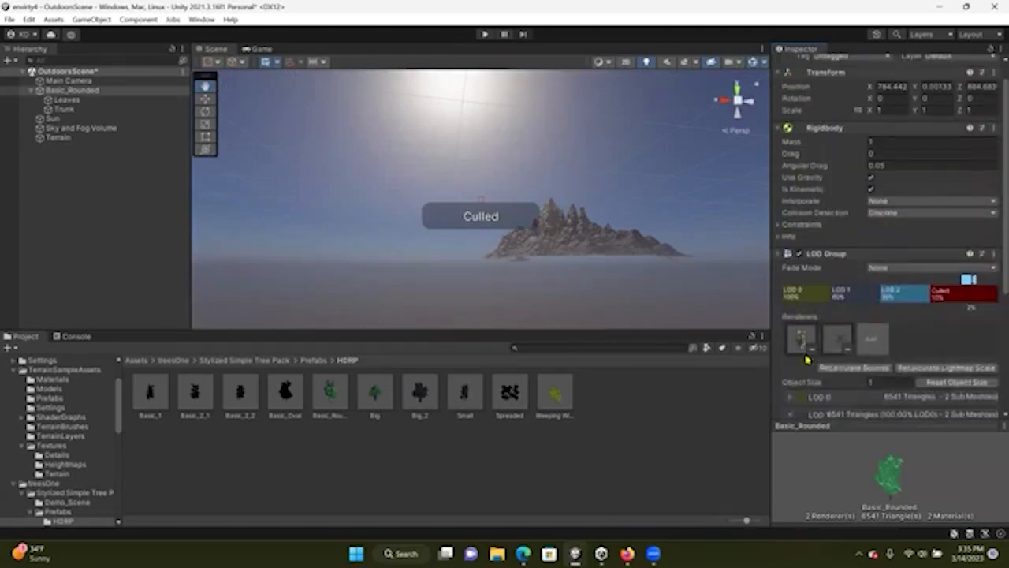
scroll(811, 359, up, 1)
scroll(938, 324, down, 1)
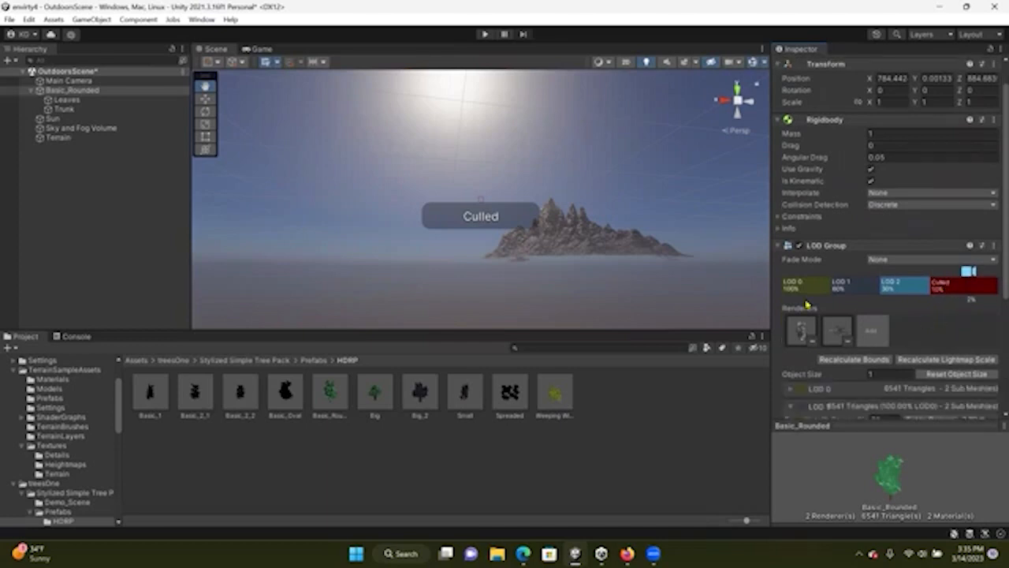
scroll(501, 208, up, 5)
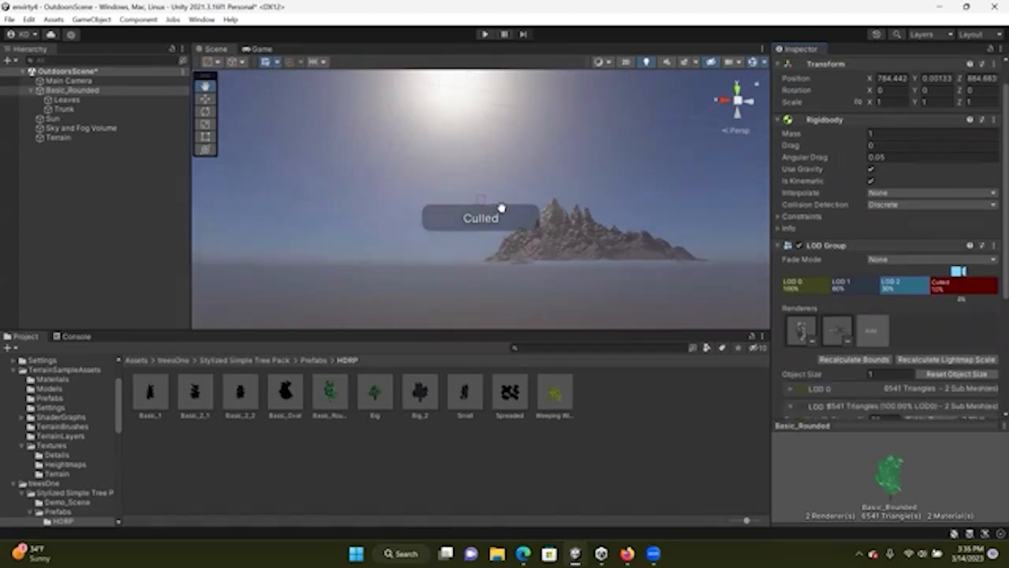
scroll(502, 205, up, 2)
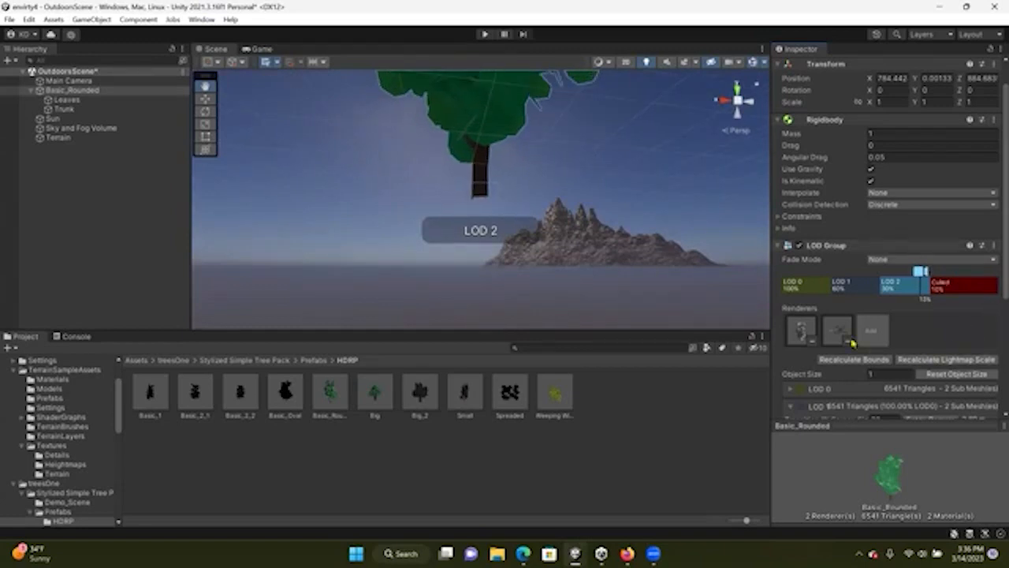
scroll(852, 341, down, 5)
scroll(852, 339, up, 5)
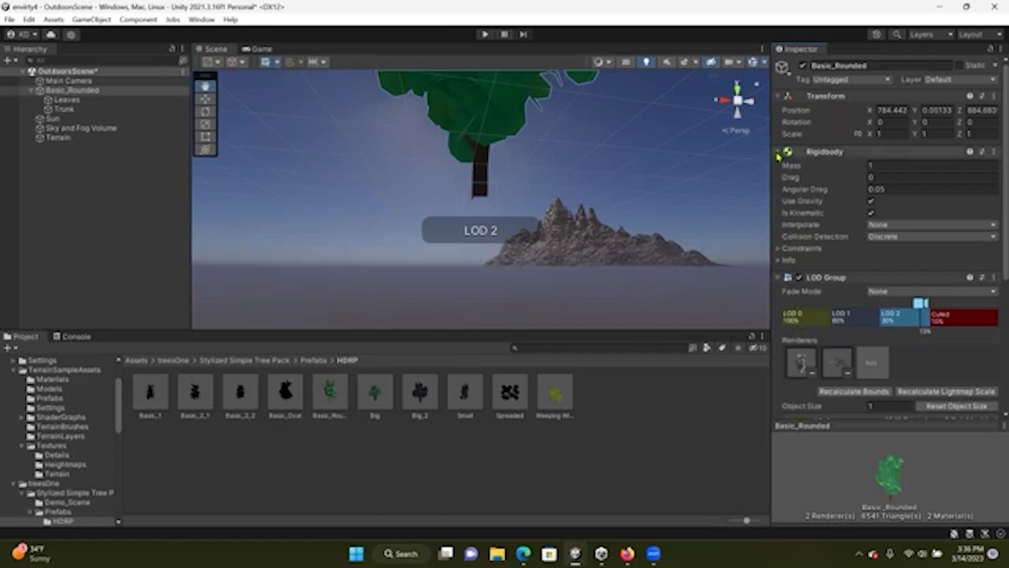
Collapse the Rigidbody and LOD Group components and the Basic_Rounded entry in the hierarchy
click(804, 151)
click(780, 165)
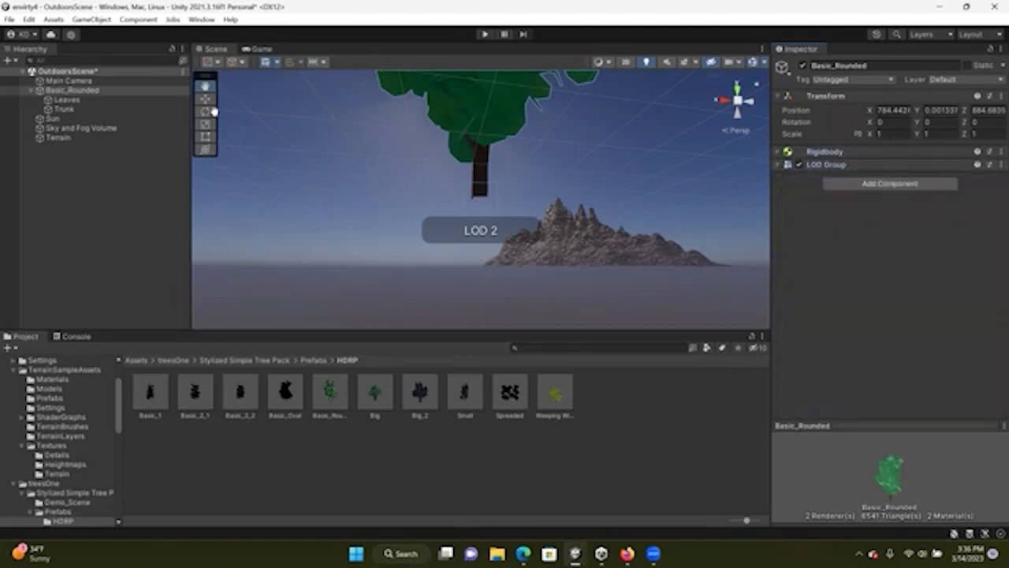
click(82, 93)
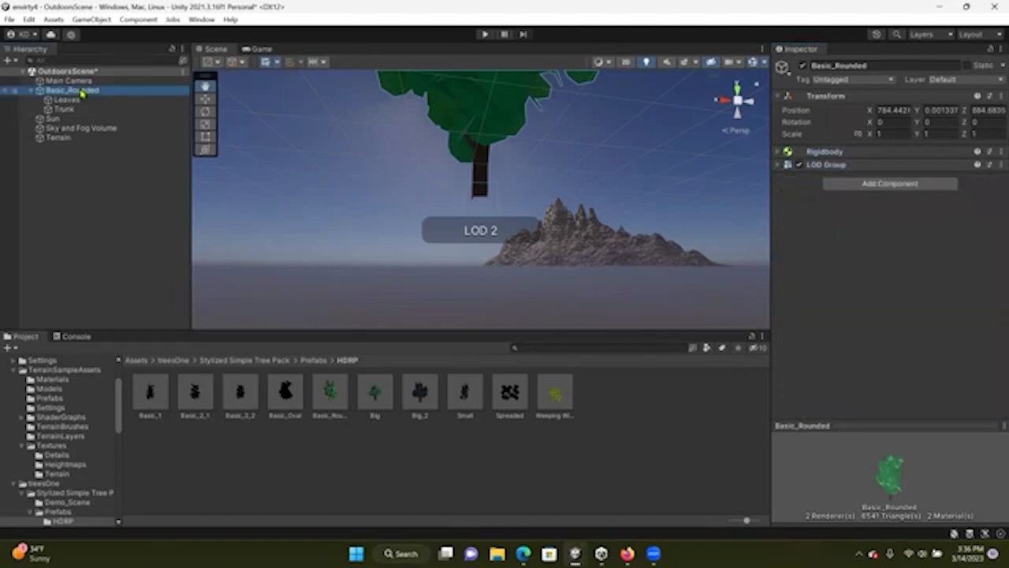
click(30, 90)
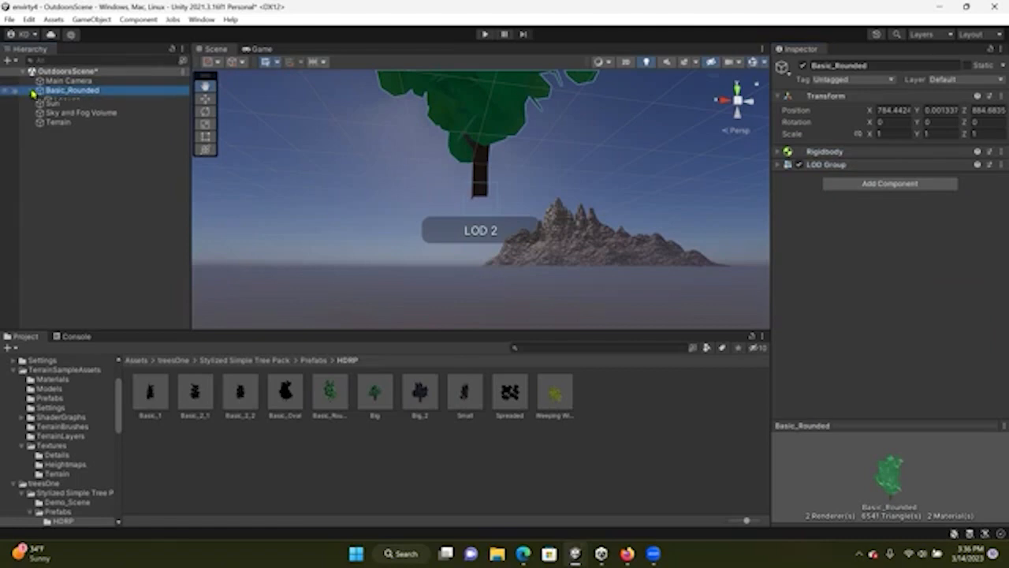
click(33, 92)
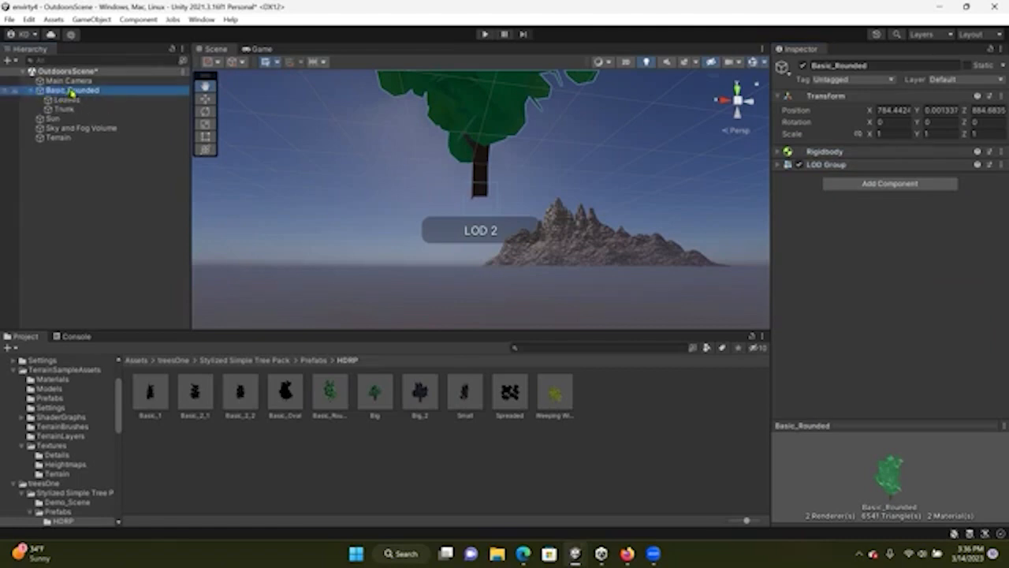
click(33, 92)
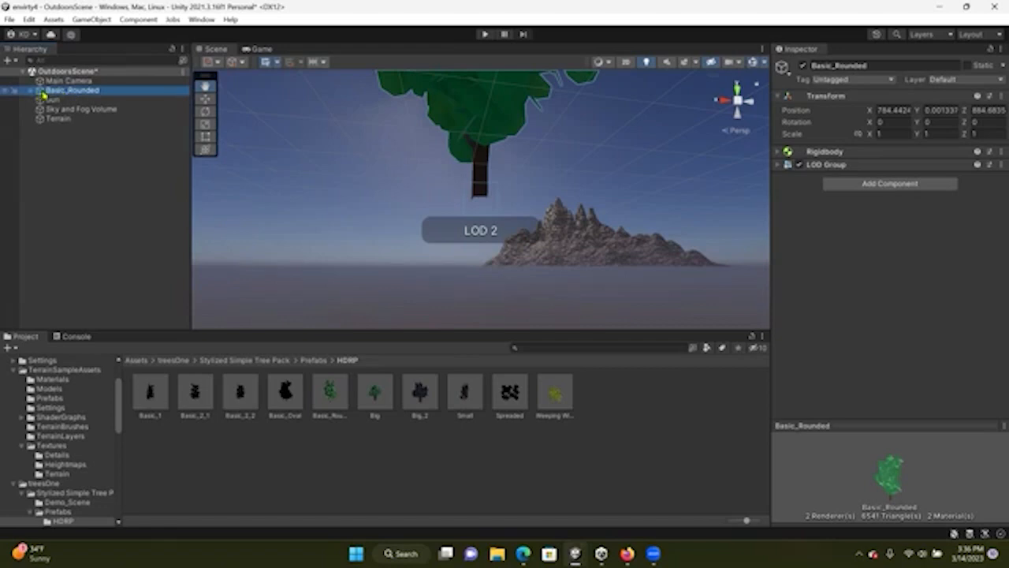
Rename the Basic_Rounded tree object to LODBasic_Rounded
right_click(61, 94)
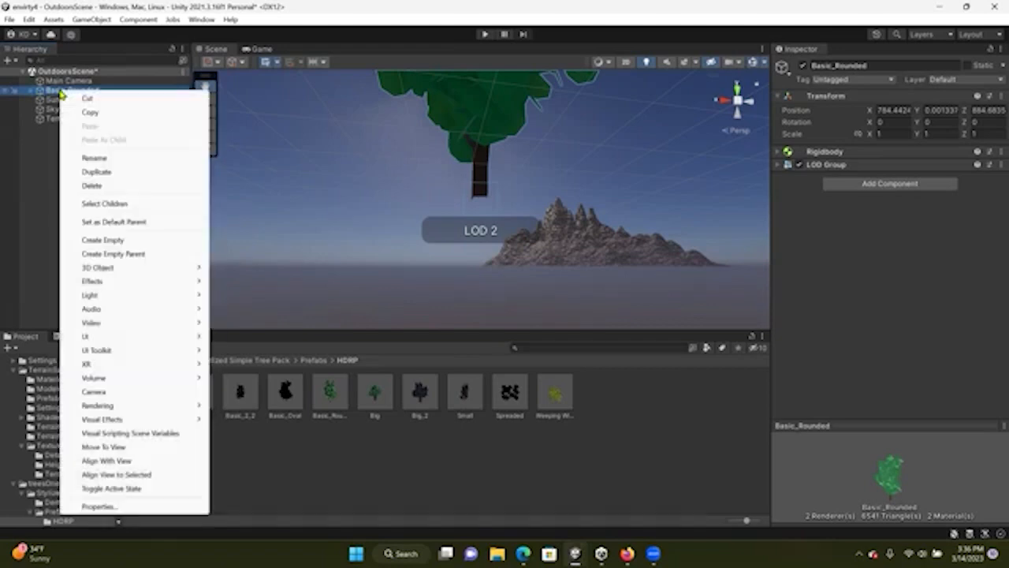
click(95, 159)
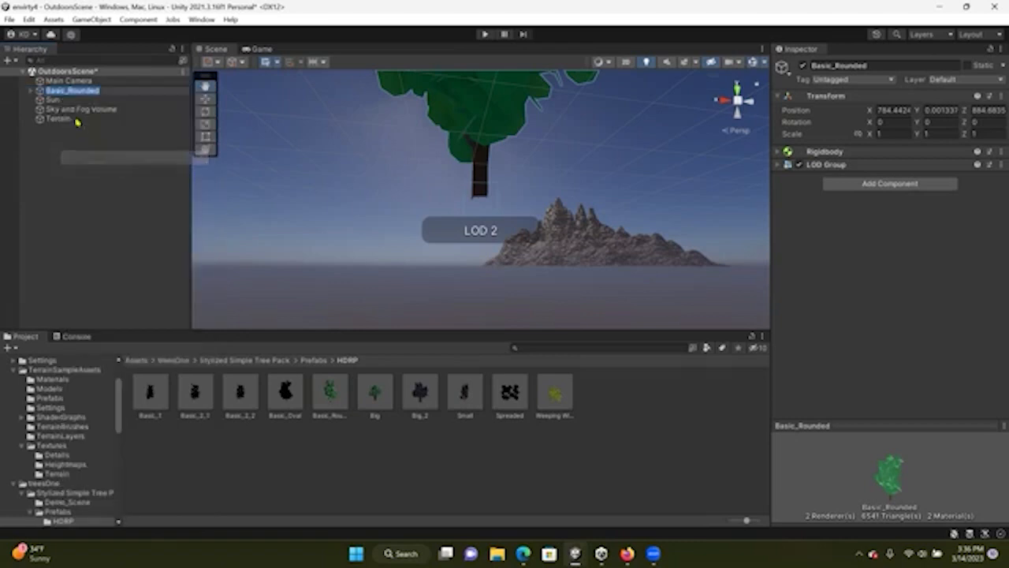
key(Home)
text(LOD)
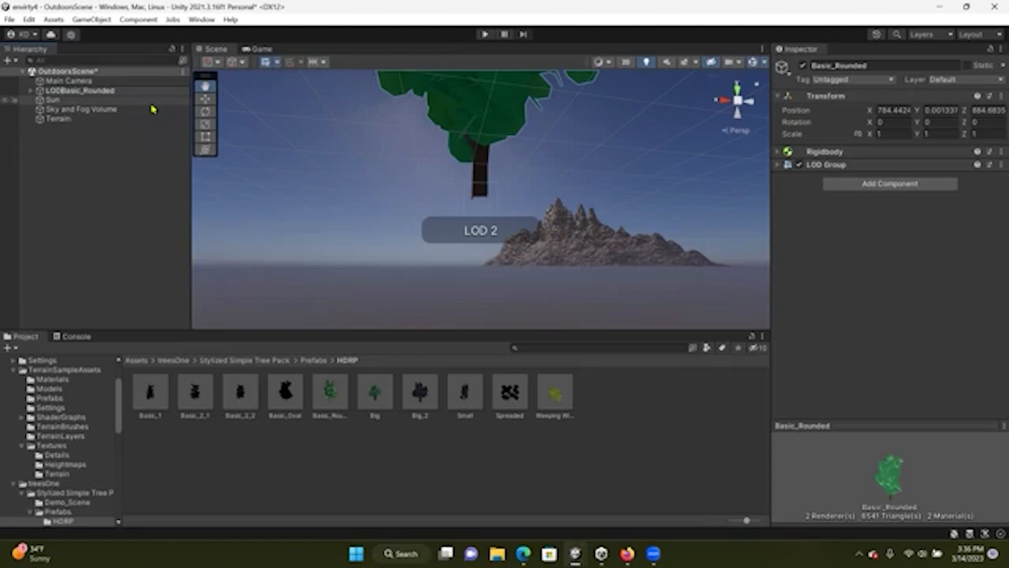
click(126, 157)
click(69, 89)
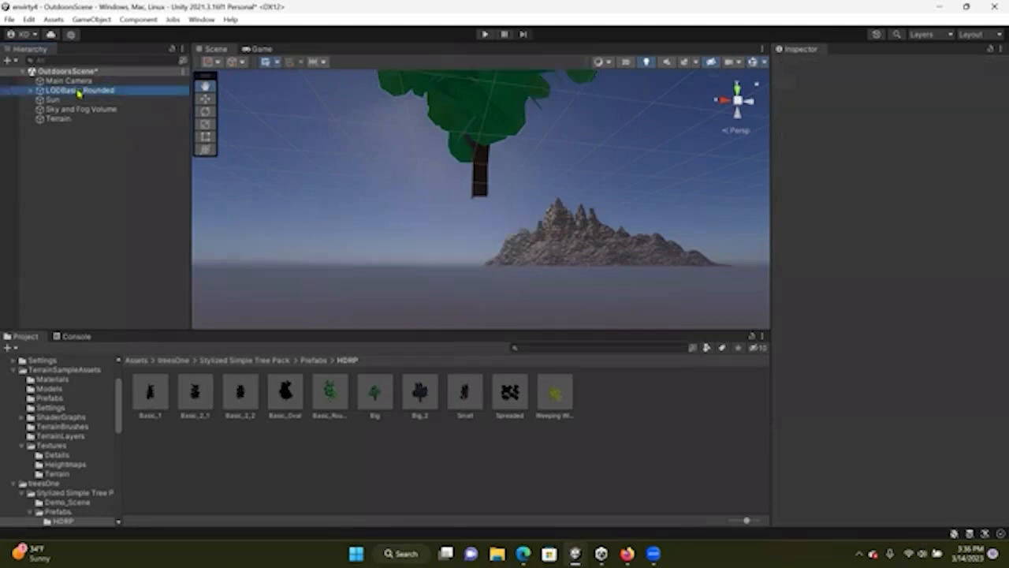
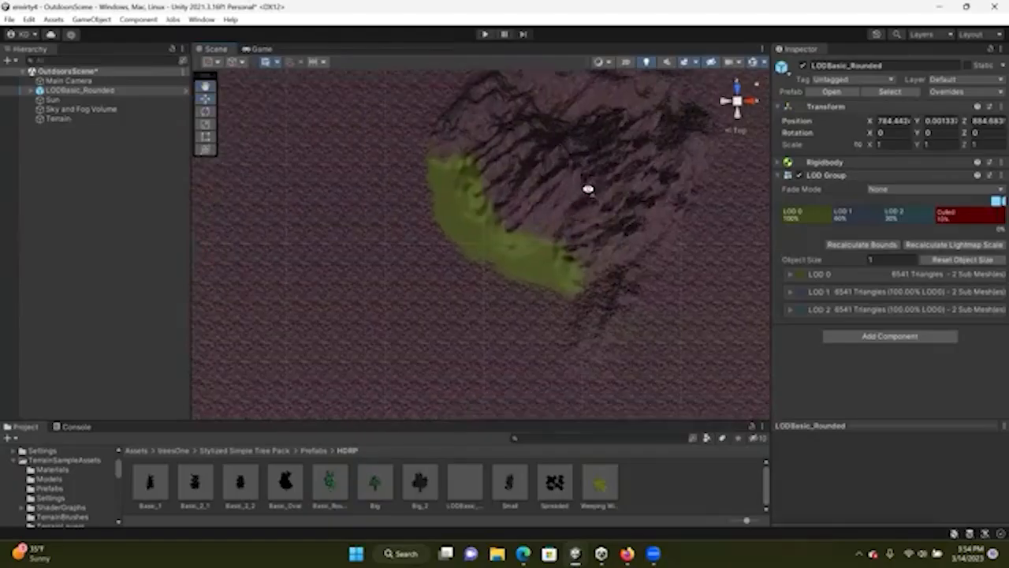
Zoom and orbit the scene view around the forested terrain to check how the trees get culled at distance
scroll(486, 315, up, 5)
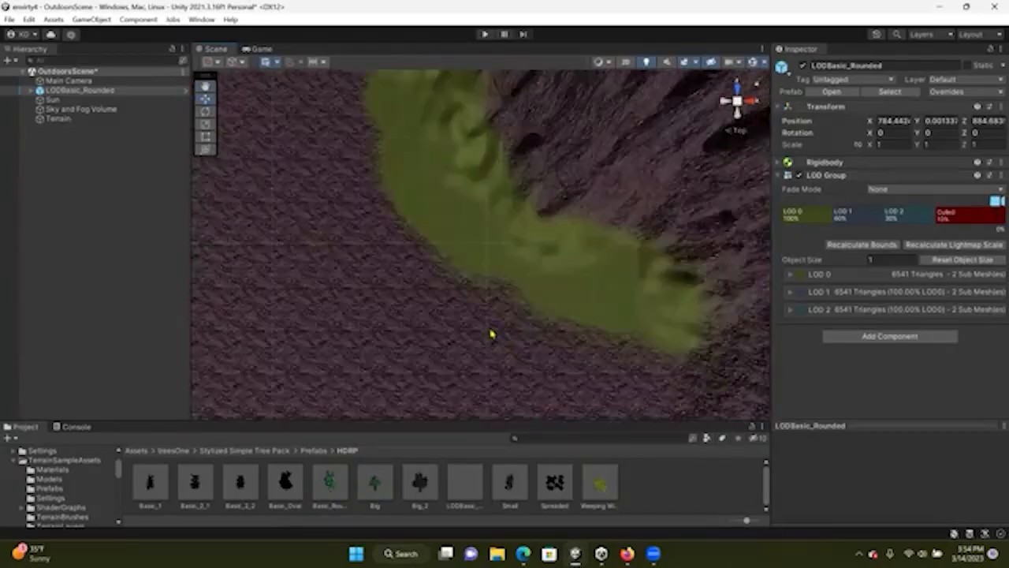
right_drag(490, 333, 502, 230)
middle_drag(503, 230, 500, 197)
scroll(499, 198, down, 6)
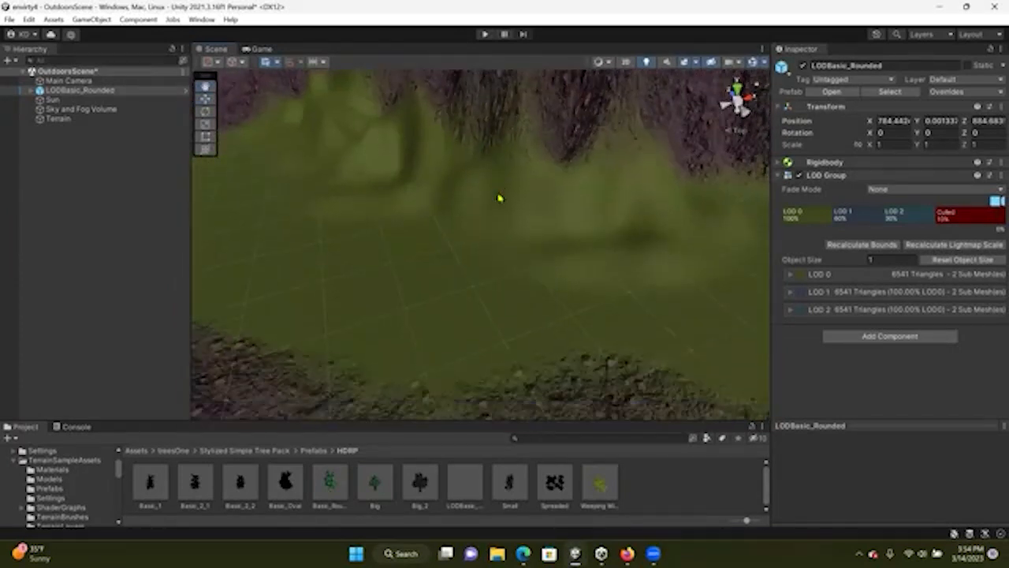
scroll(499, 197, down, 8)
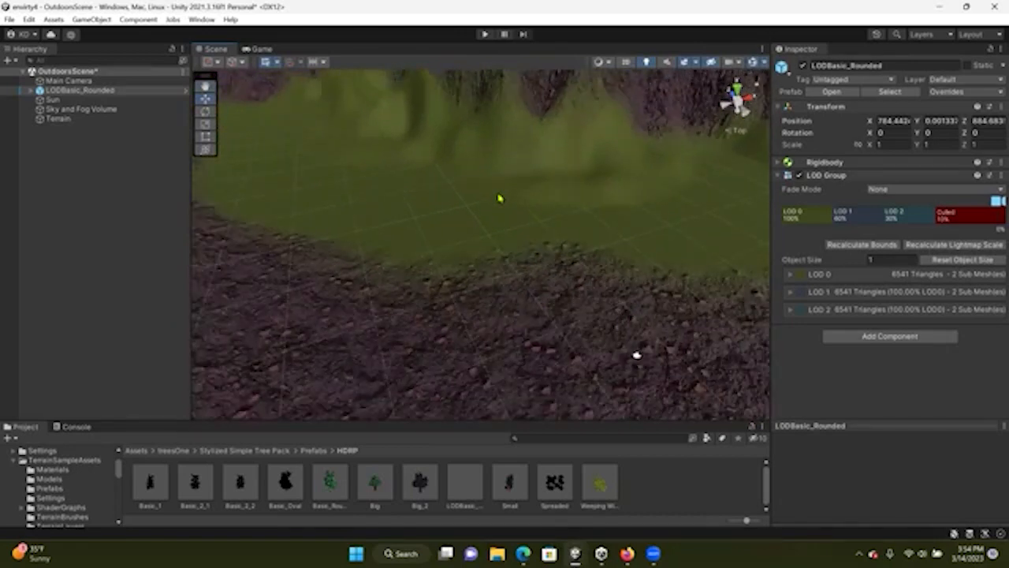
scroll(499, 198, down, 8)
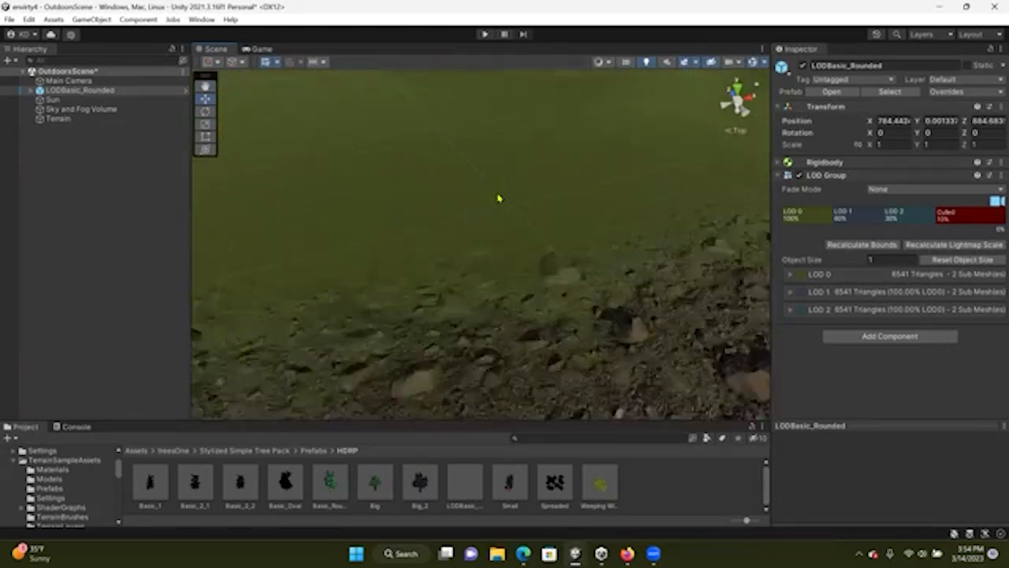
key(f)
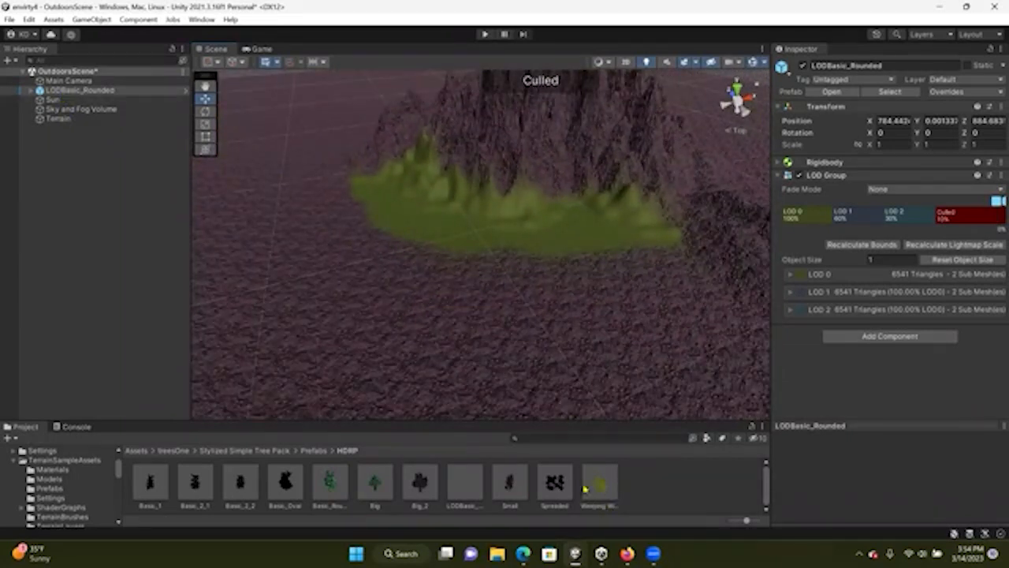
Select the LODBasic_Rounded prefab asset and shrink its LOD Group's Culled range to about 1%, viewing the trees up close
click(464, 484)
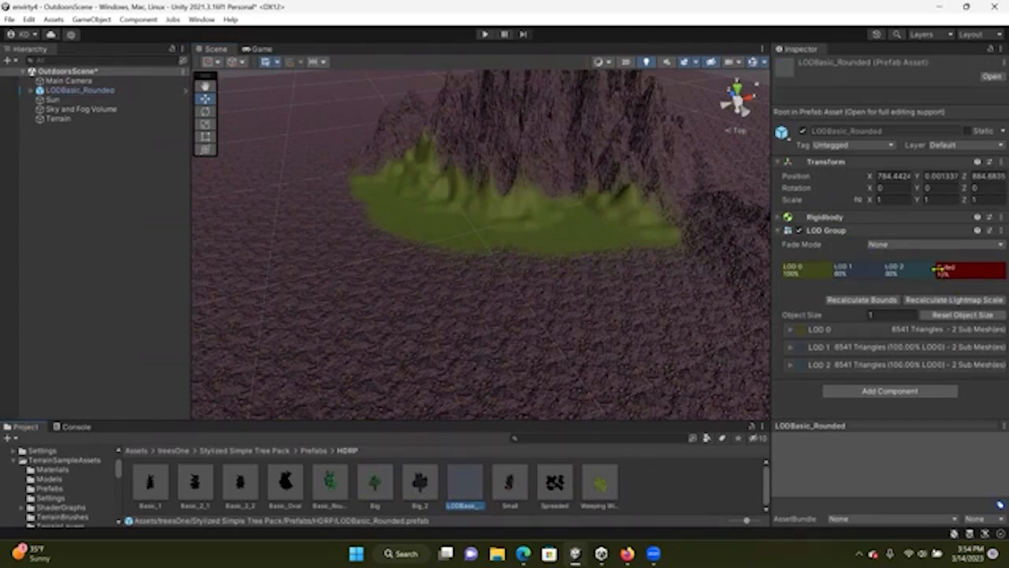
scroll(515, 265, up, 10)
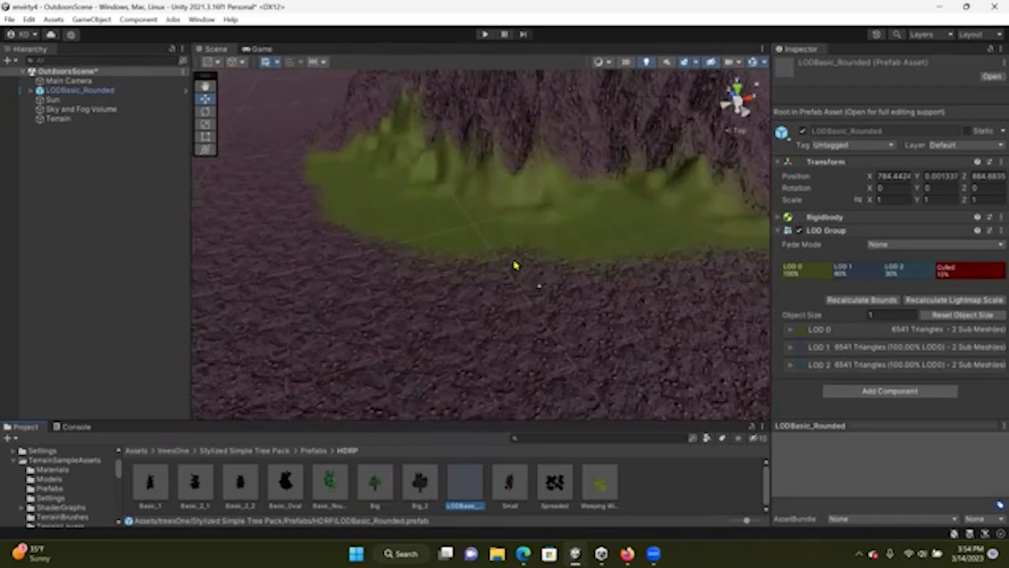
scroll(515, 265, up, 5)
right_drag(514, 266, 534, 126)
right_drag(550, 220, 378, 249)
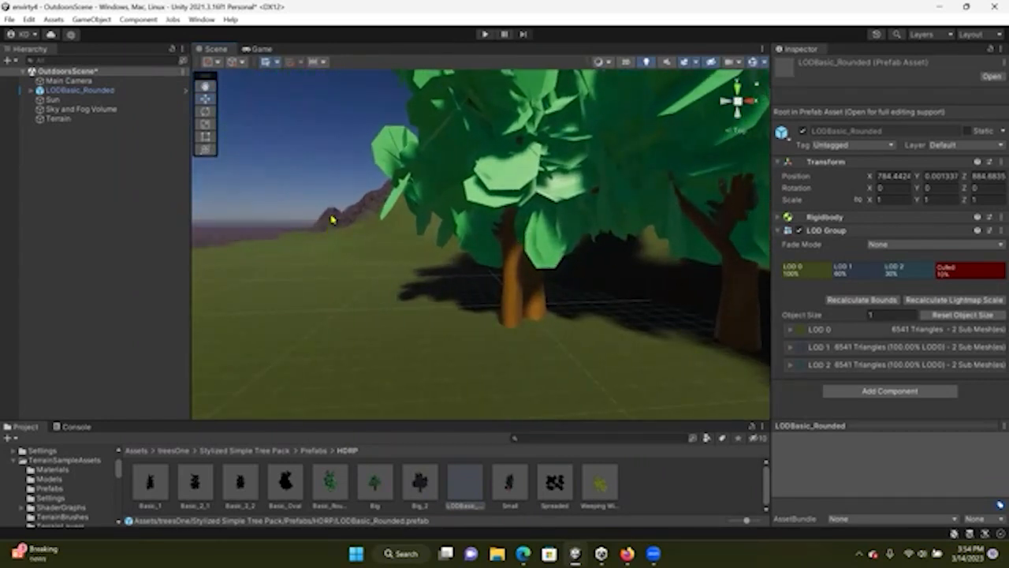
right_drag(585, 296, 644, 301)
drag(936, 271, 987, 270)
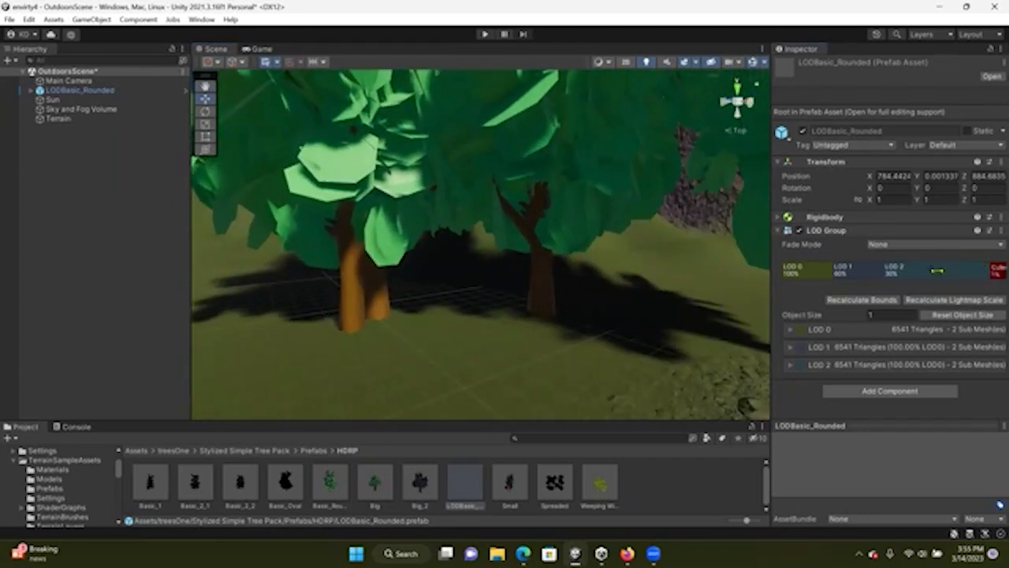
scroll(549, 288, down, 10)
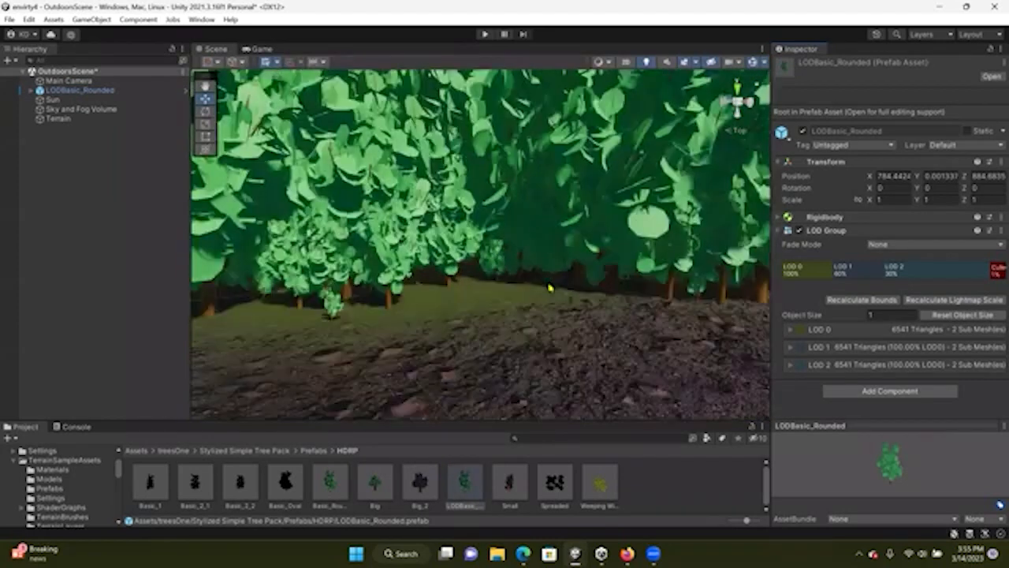
scroll(585, 266, down, 10)
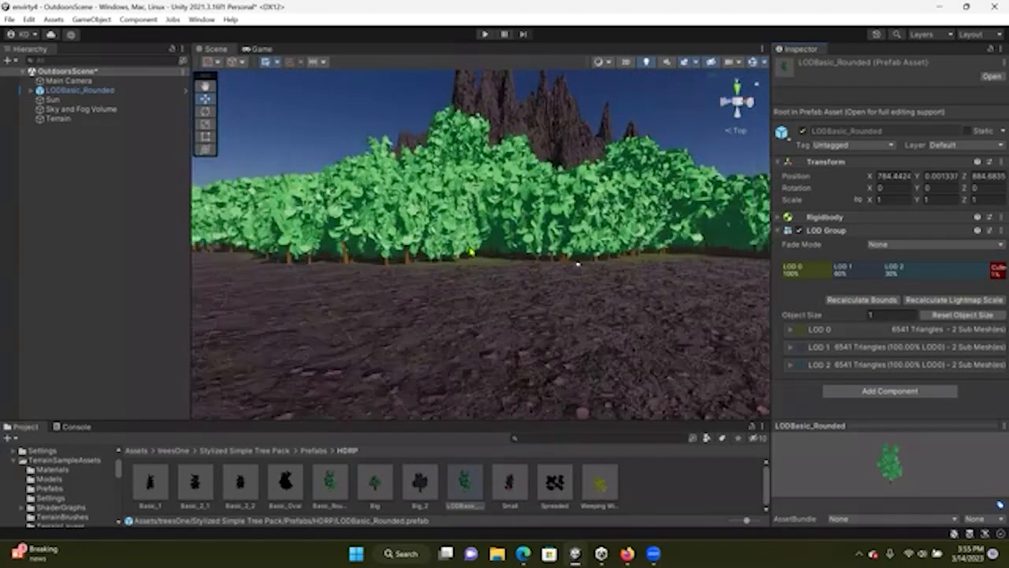
middle_drag(501, 368, 497, 376)
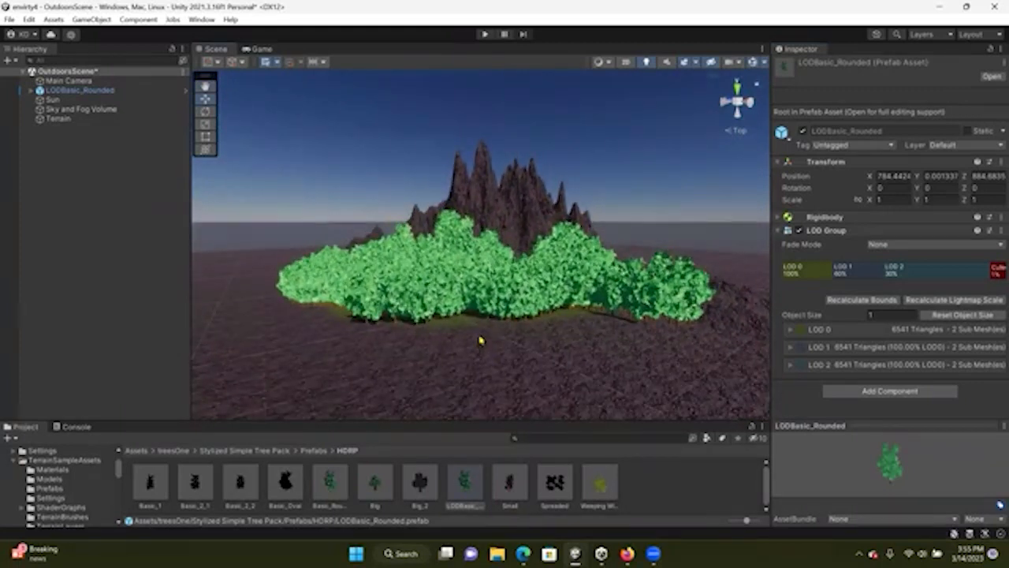
Widen the prefab's Culled range to about 4% and zoom out to compare the forest
drag(988, 269, 962, 270)
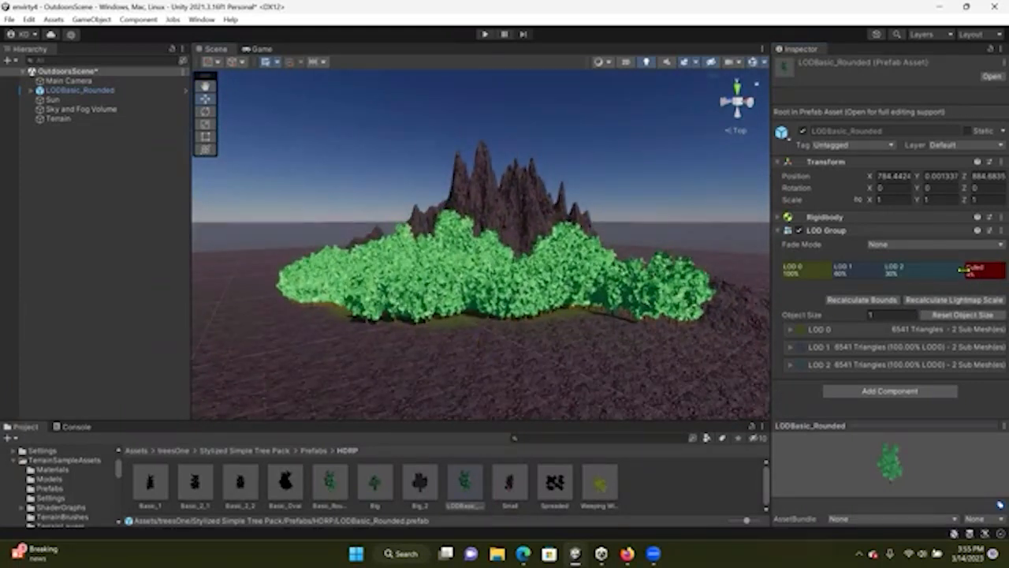
scroll(530, 293, up, 6)
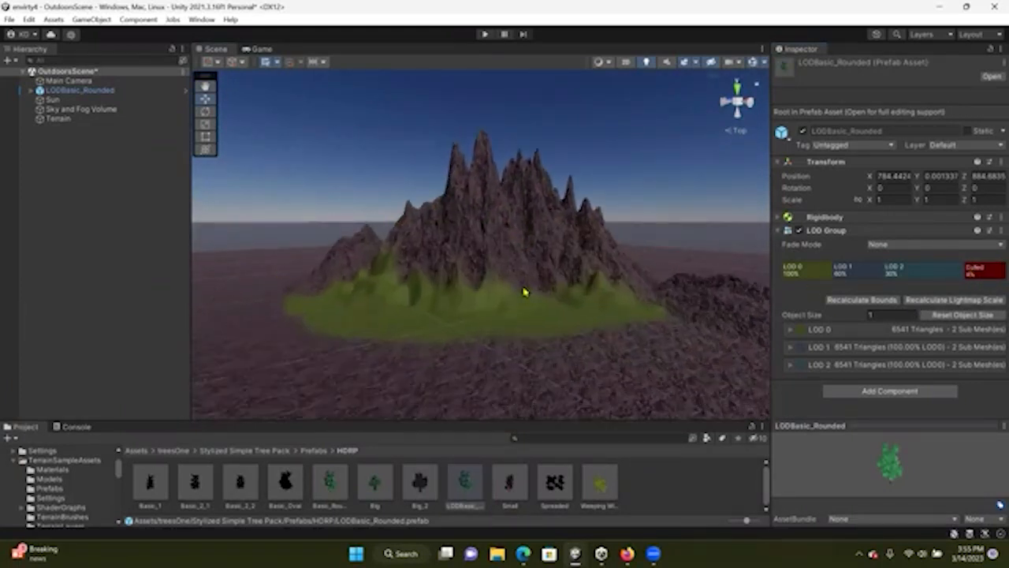
scroll(551, 303, up, 8)
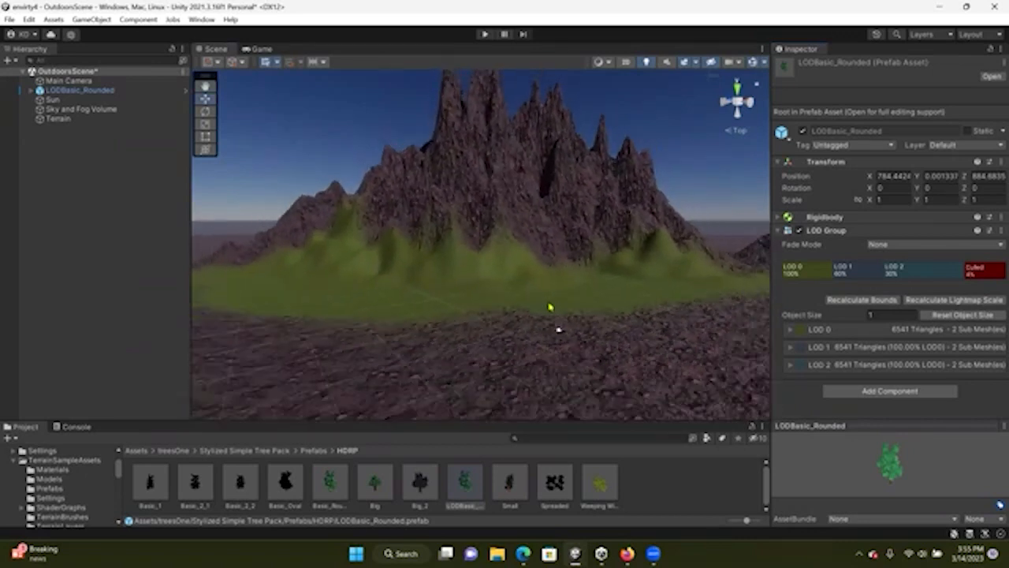
Shrink the prefab's Culled range to a sliver near 0% and review the forest close up and from afar
drag(961, 271, 994, 270)
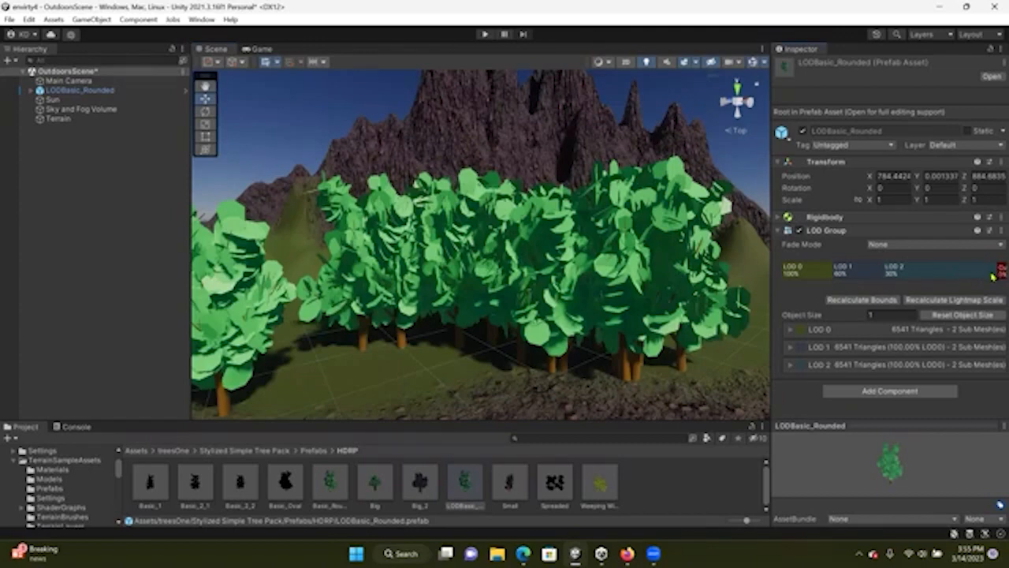
scroll(573, 292, down, 10)
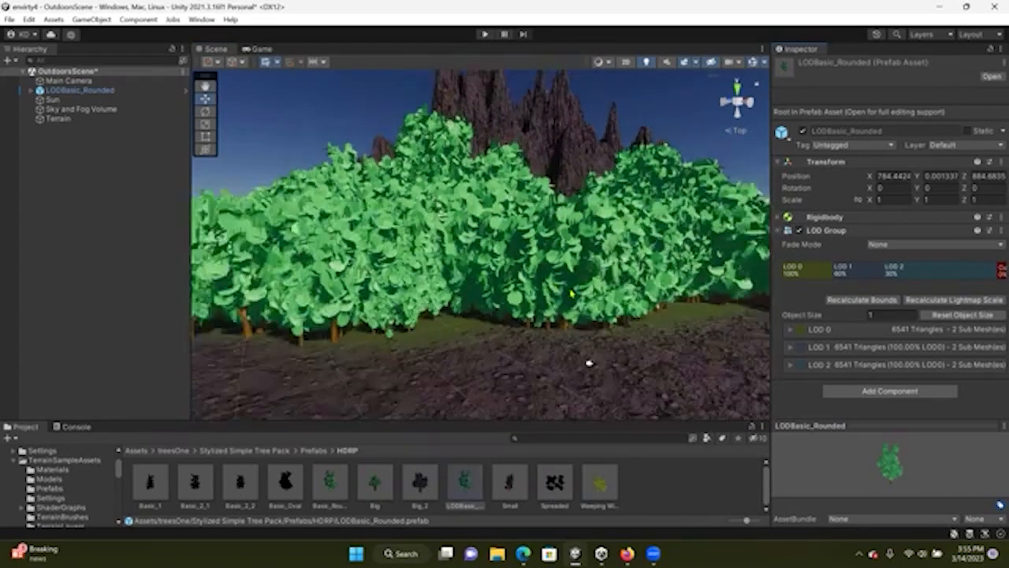
middle_drag(583, 233, 536, 329)
right_drag(536, 329, 601, 269)
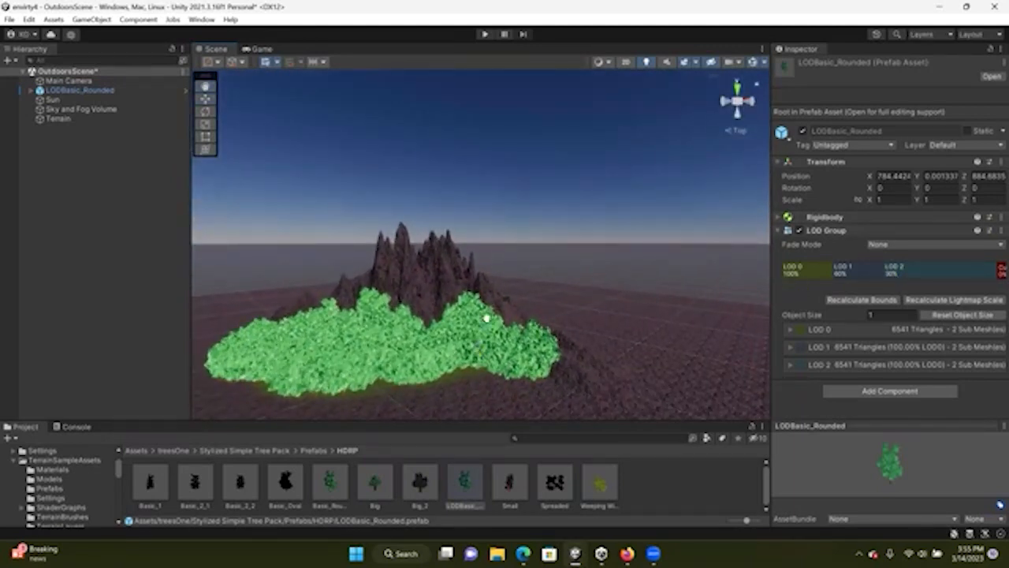
key(f)
Expand the LODBasic_Rounded hierarchy entry to view its Leaves and Trunk children
click(29, 90)
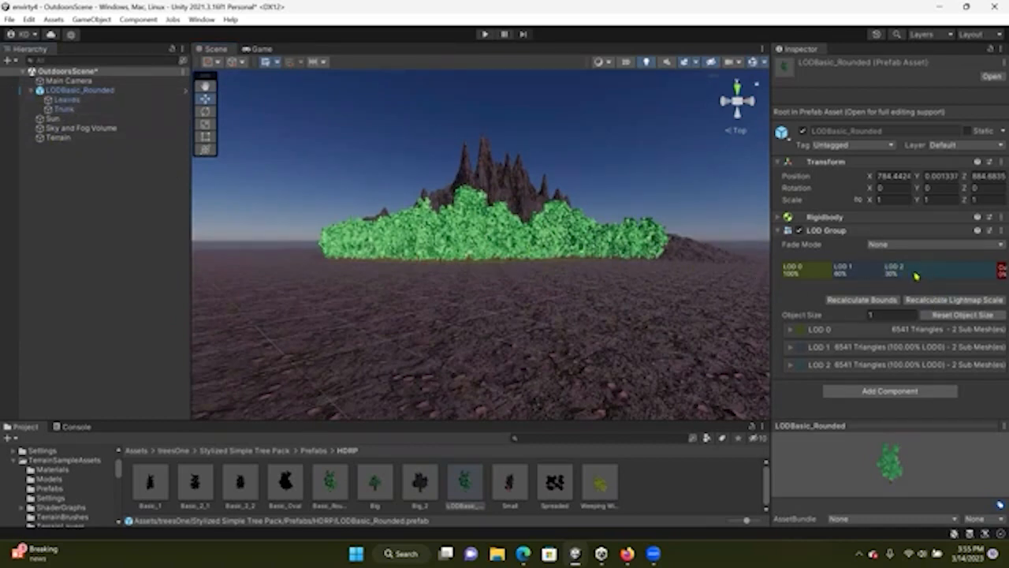
scroll(587, 256, up, 10)
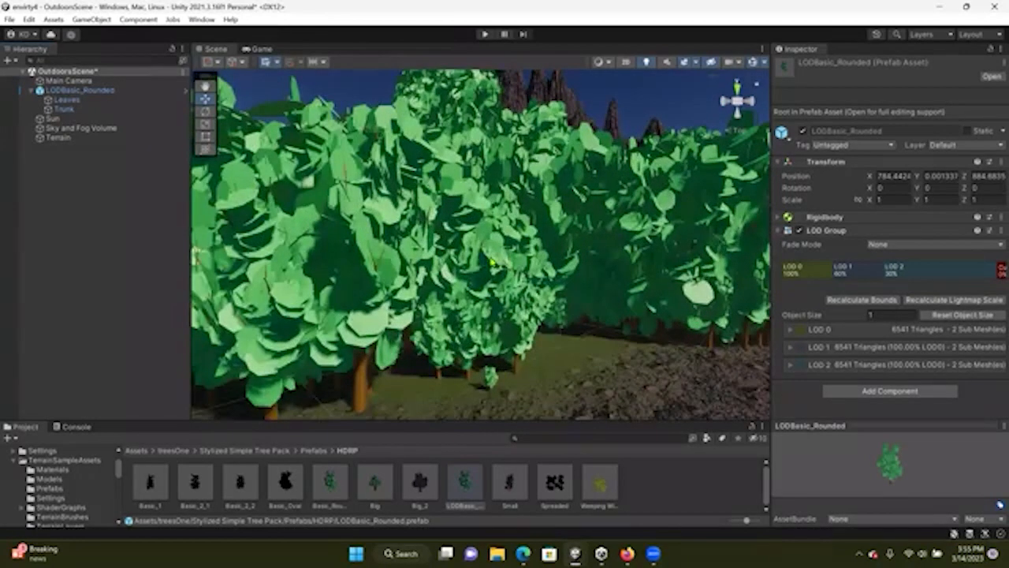
scroll(490, 260, down, 5)
scroll(753, 324, down, 5)
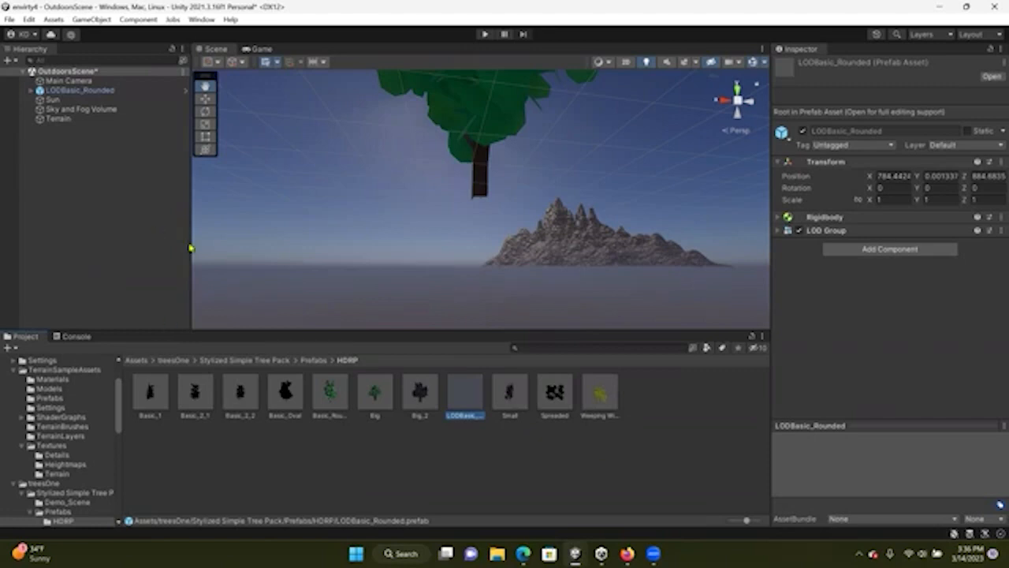
Inspect the Basic_Rounded and LODBasic_Rounded prefab assets and the Terrain object
click(329, 394)
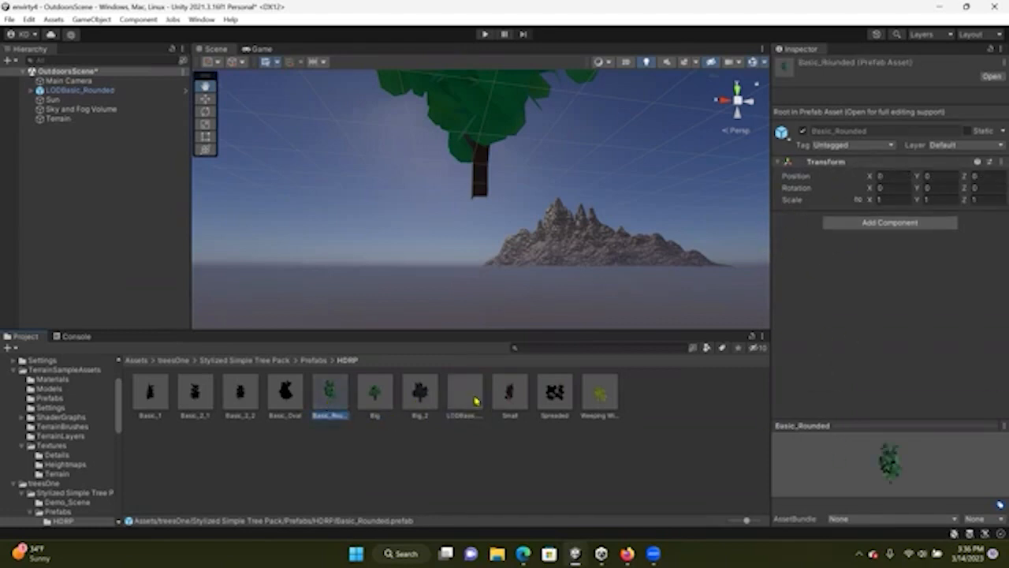
click(471, 398)
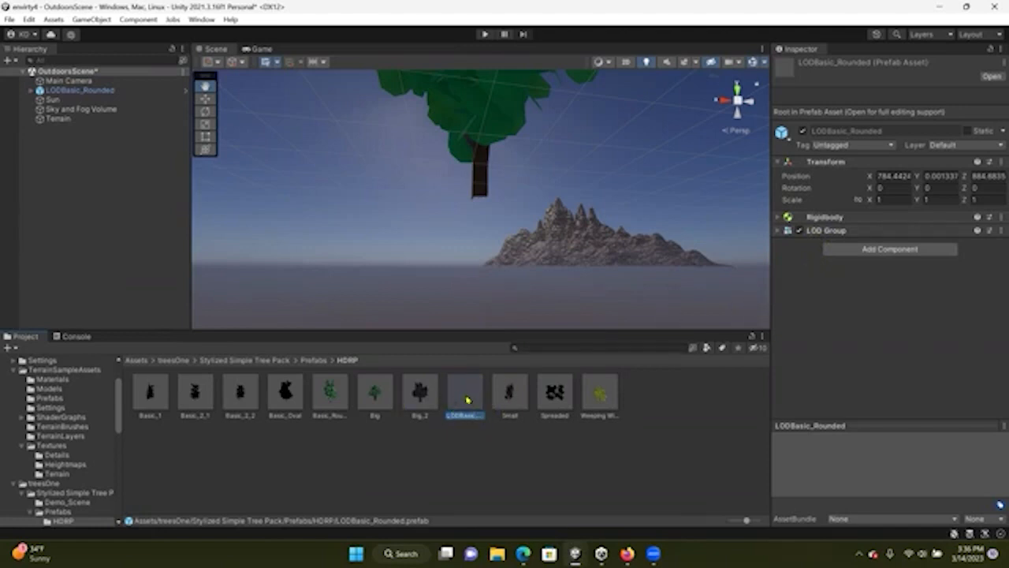
click(59, 120)
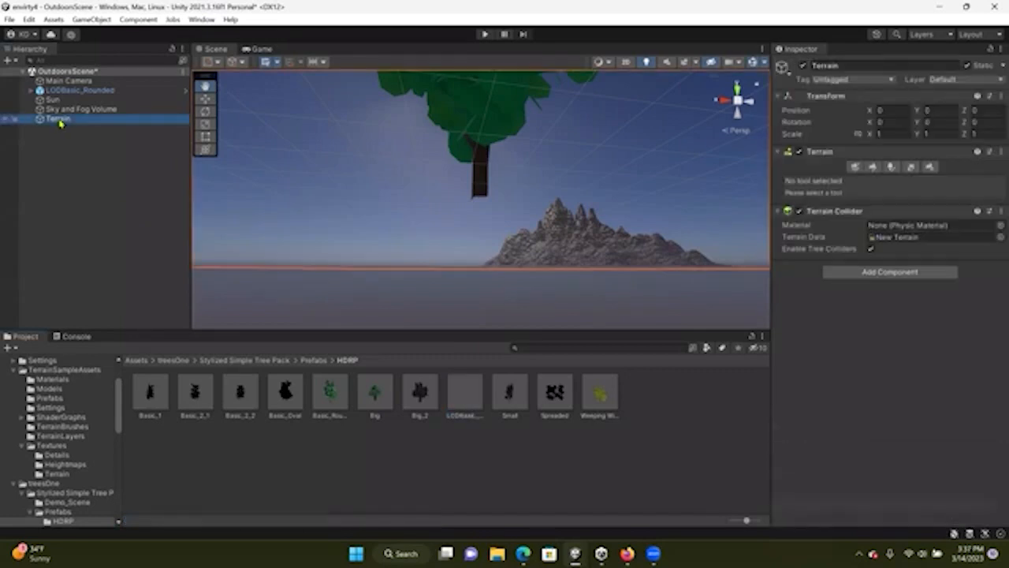
scroll(476, 193, down, 4)
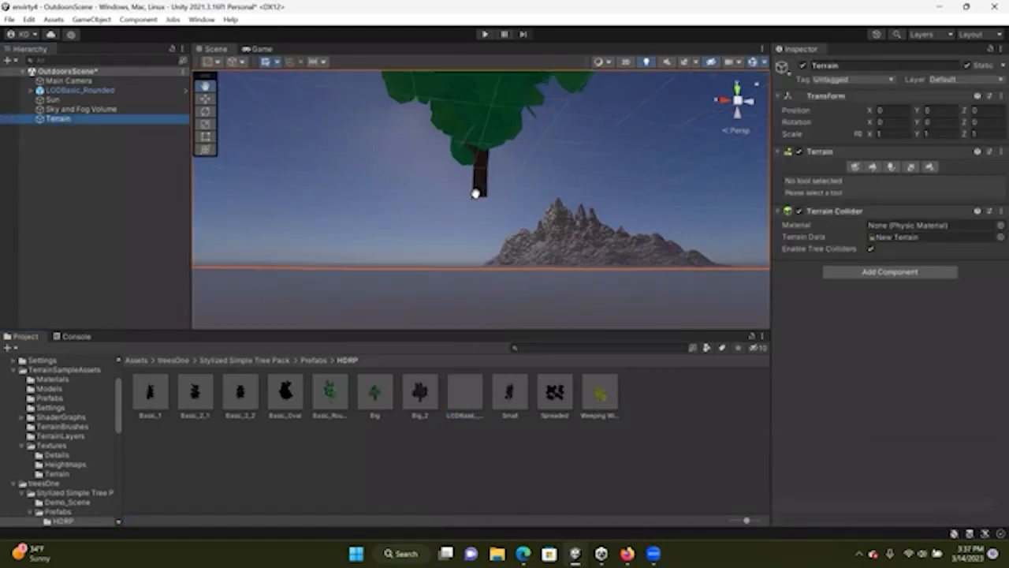
Select and frame the LODBasic_Rounded tree in the scene view and look around it
click(71, 92)
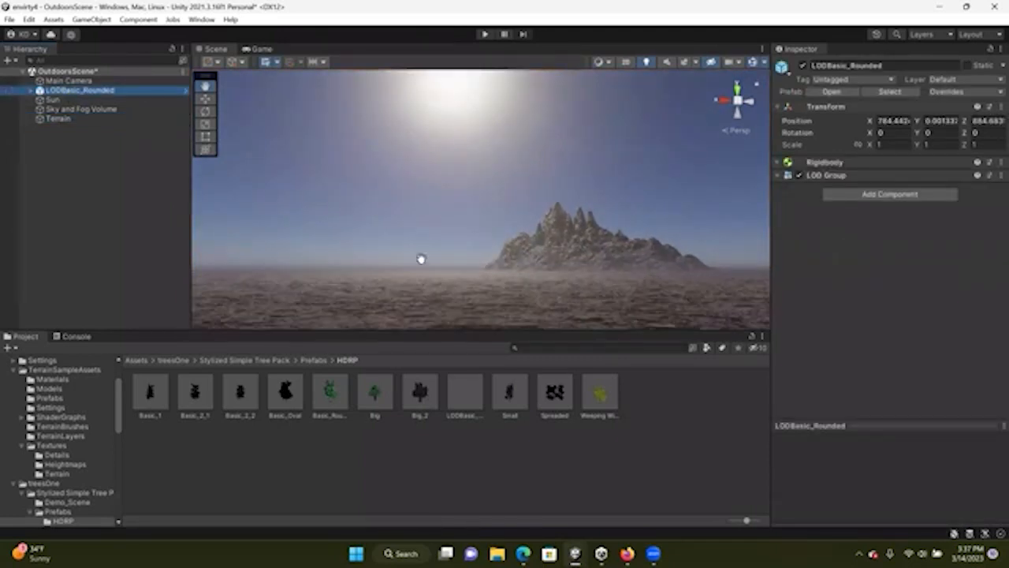
double_click(49, 91)
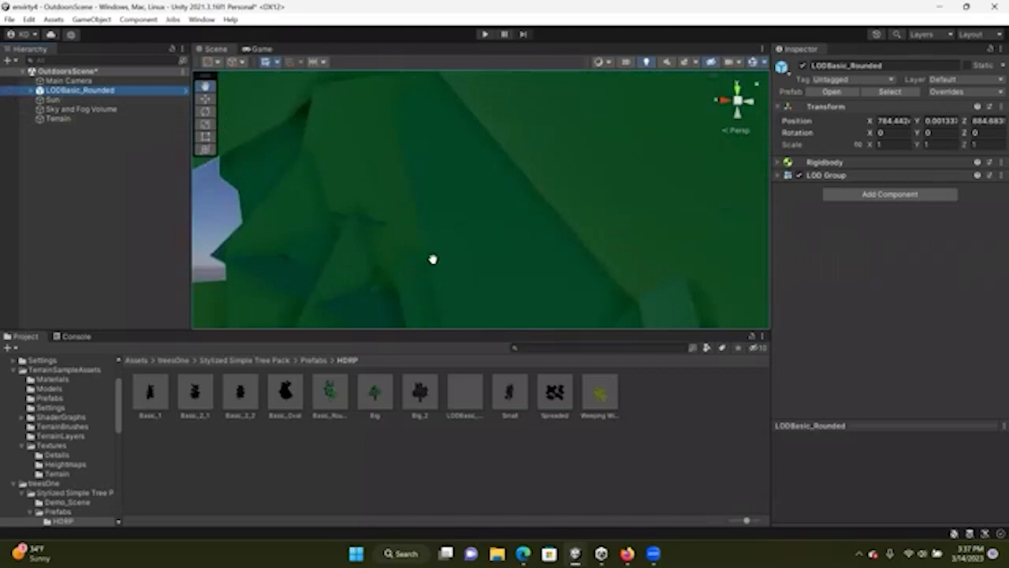
scroll(433, 260, down, 10)
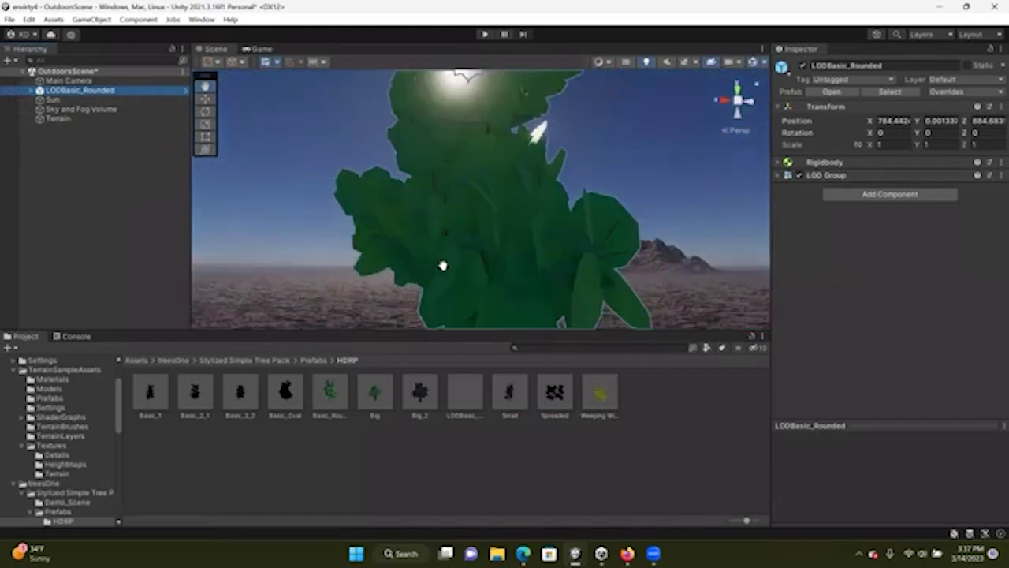
scroll(441, 264, up, 3)
right_drag(471, 257, 385, 293)
right_drag(516, 296, 552, 294)
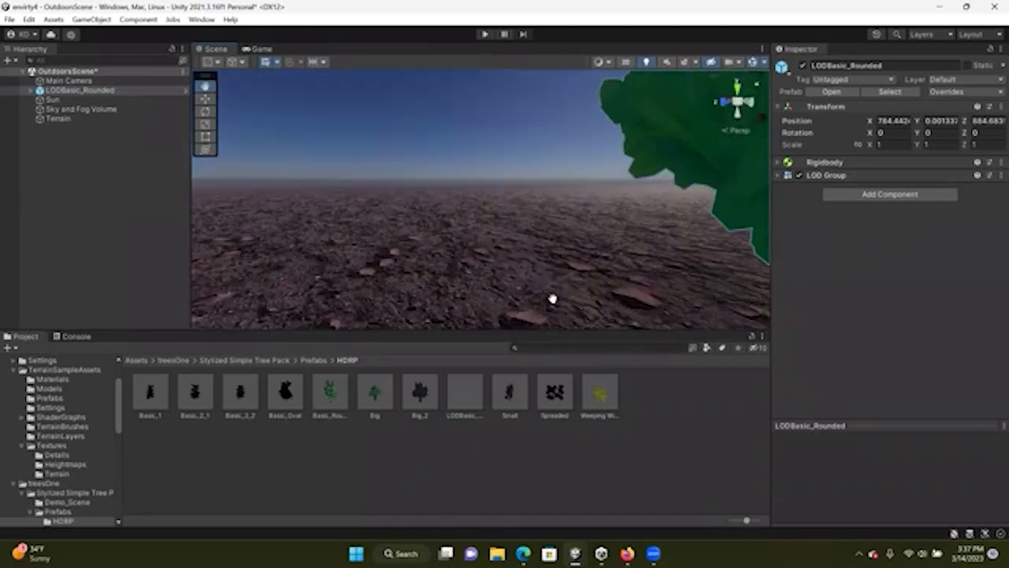
Add the LODBasic_Rounded prefab as a tree in the Terrain's Paint Trees tool and set the brush size to 13
click(75, 119)
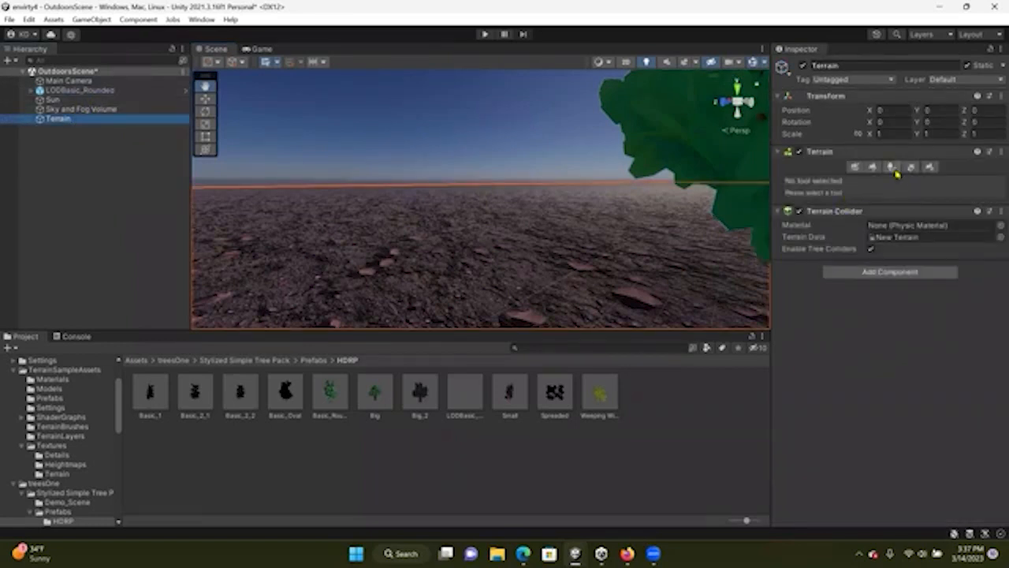
click(891, 168)
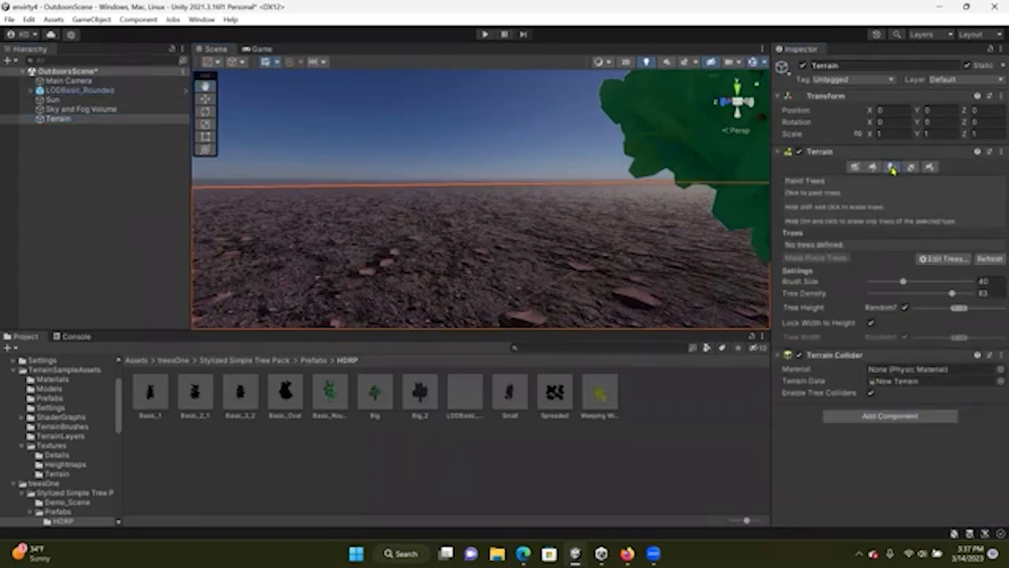
click(938, 260)
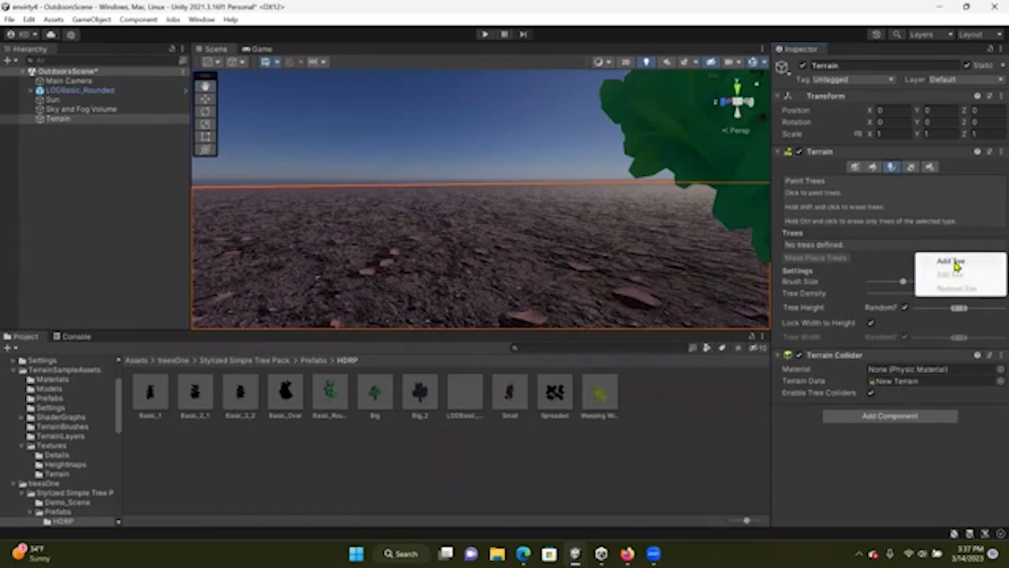
click(954, 263)
drag(467, 397, 601, 166)
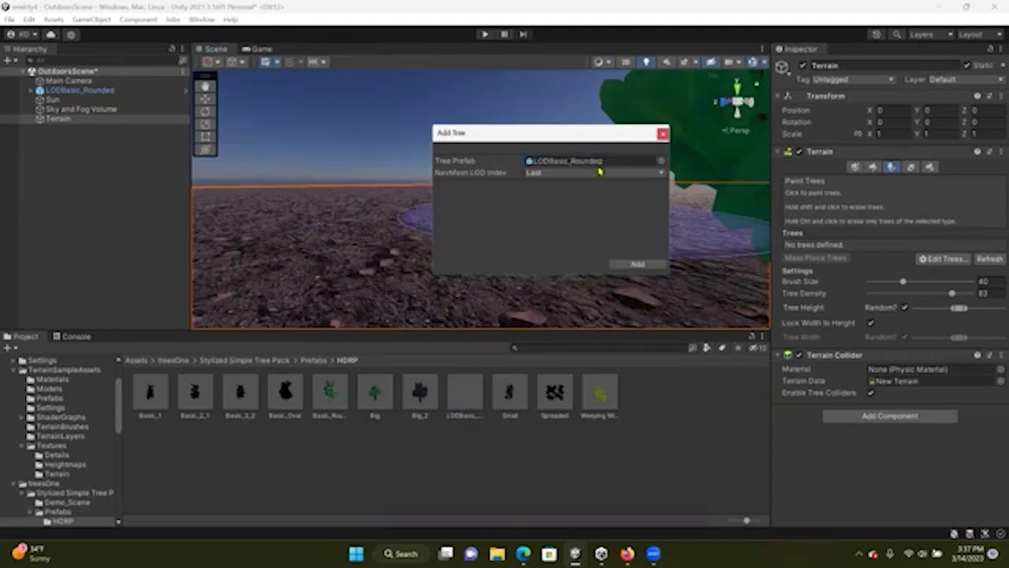
click(637, 265)
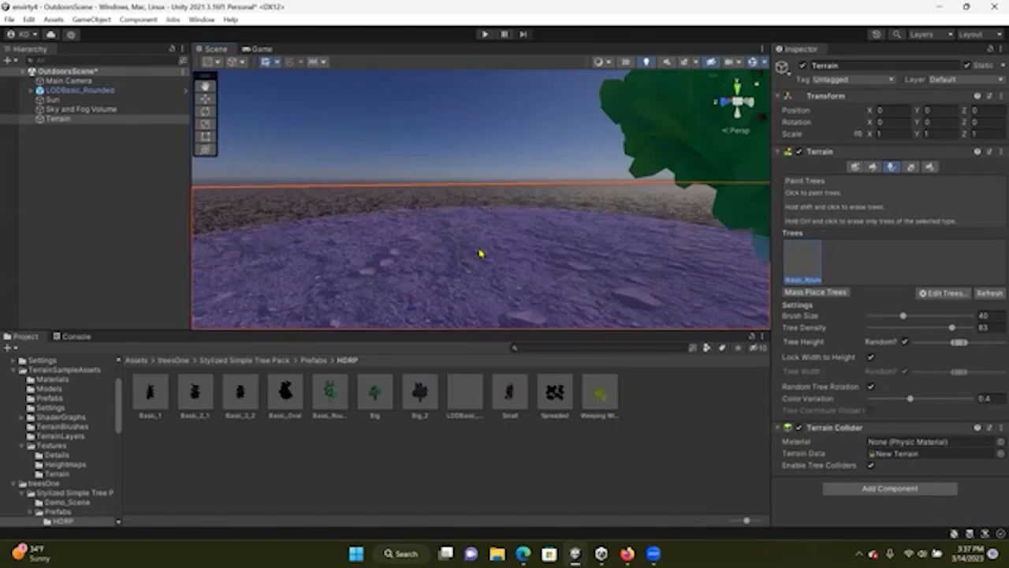
drag(901, 315, 888, 316)
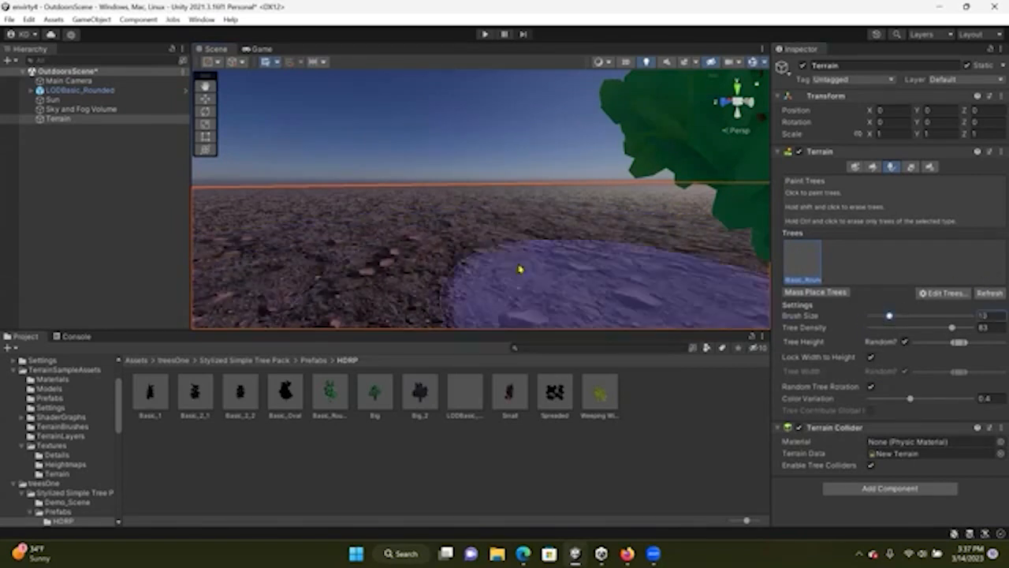
Set the tree density to 34 and widen the random tree height range to its full extent
drag(953, 332, 981, 346)
click(905, 342)
click(905, 343)
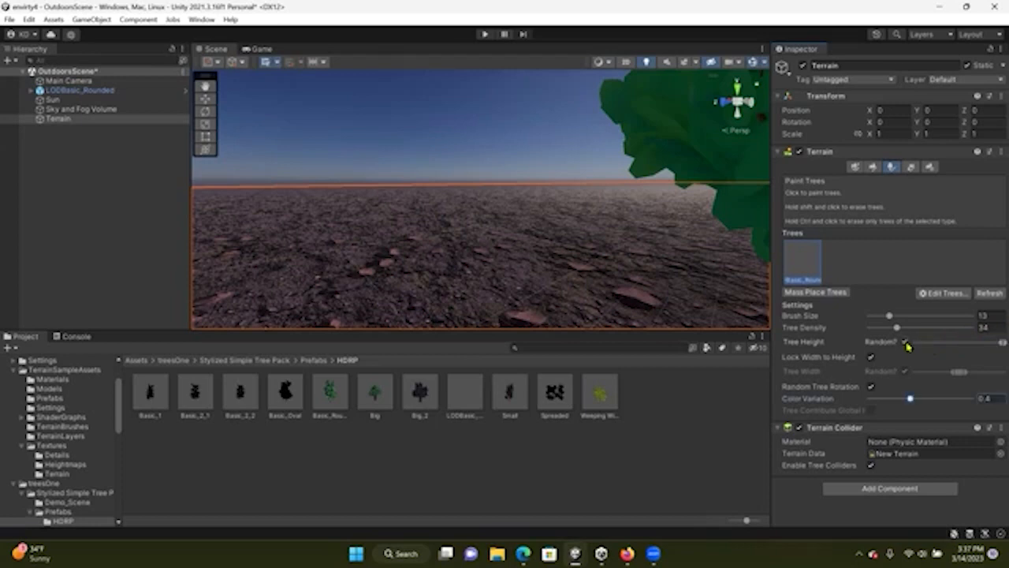
drag(996, 342, 915, 344)
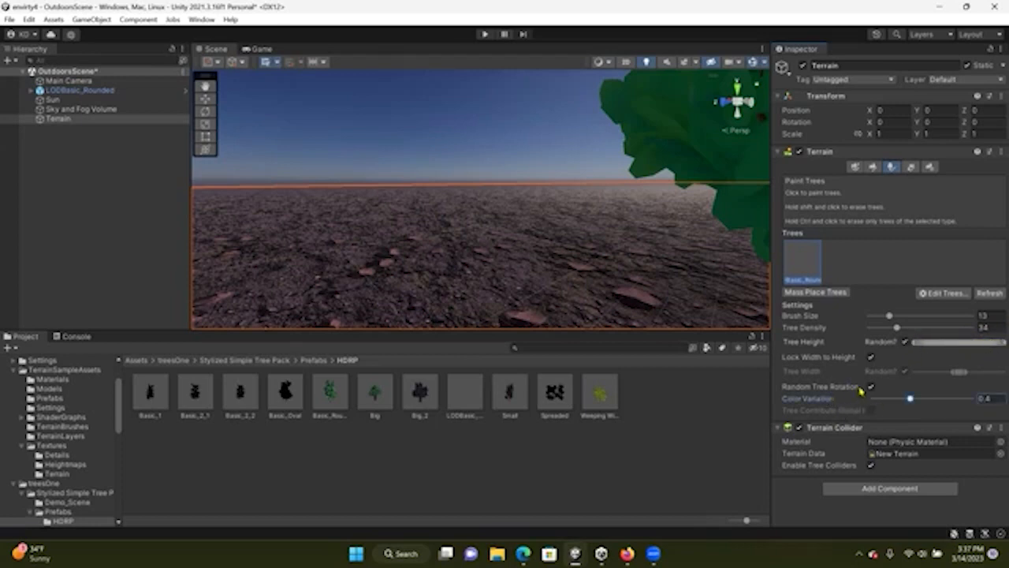
Configure the tree settings: turn off Lock Width to Height, use the full random width range, and set color variation to 1
click(871, 359)
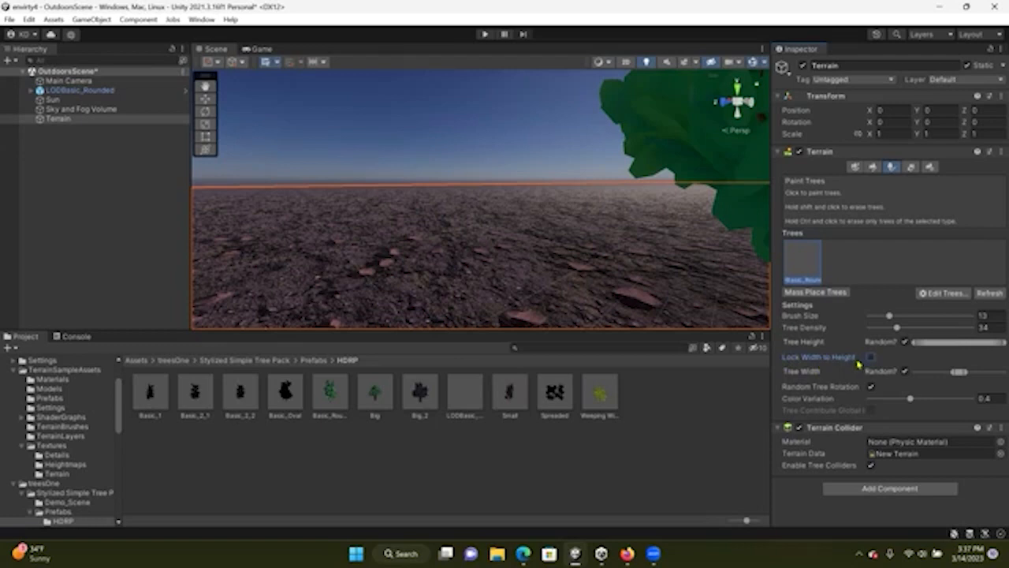
click(870, 360)
drag(926, 371, 1005, 370)
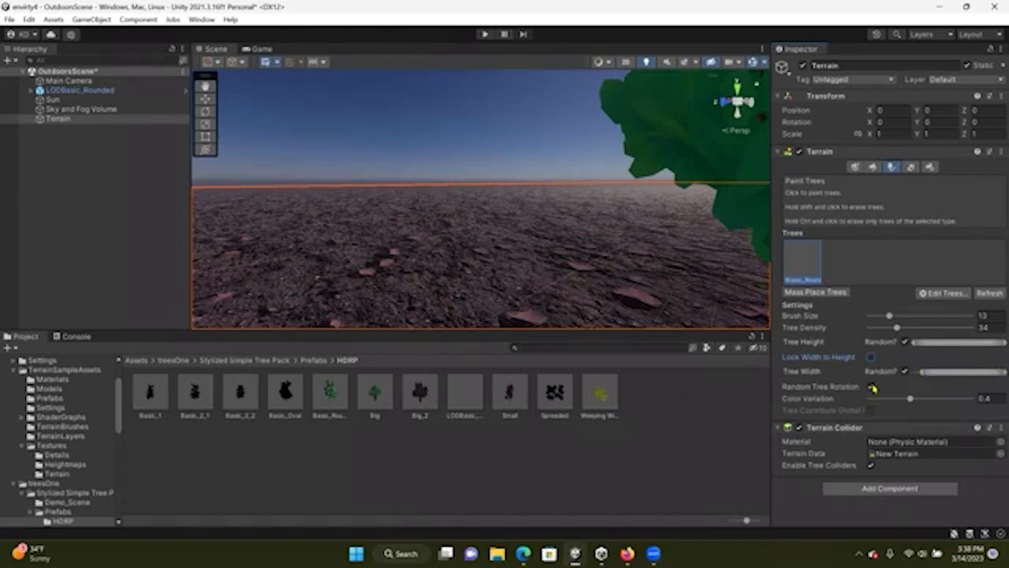
drag(912, 402, 988, 404)
Paint trees onto the terrain around the existing tree with the Paint Trees brush
click(491, 278)
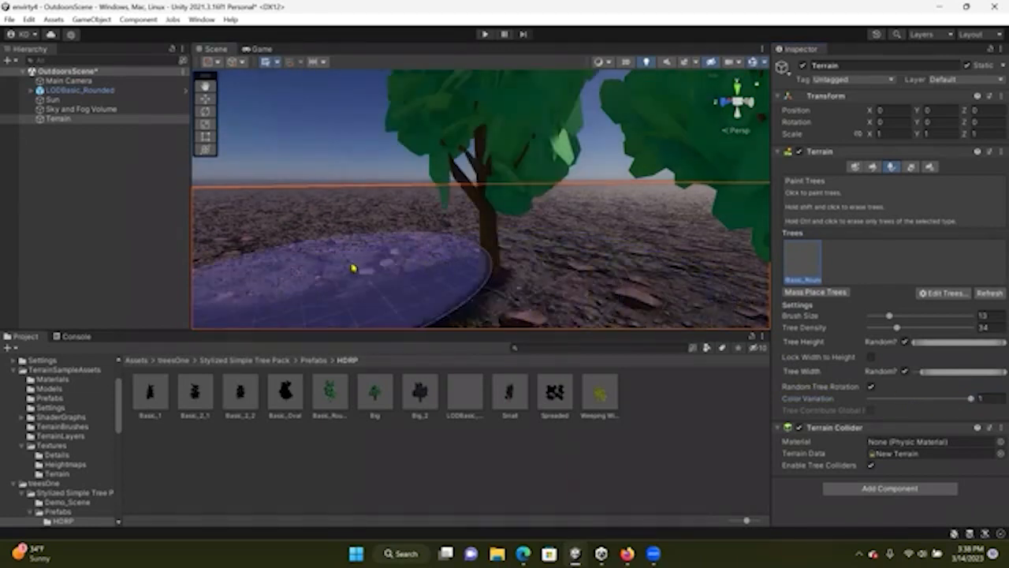
click(578, 264)
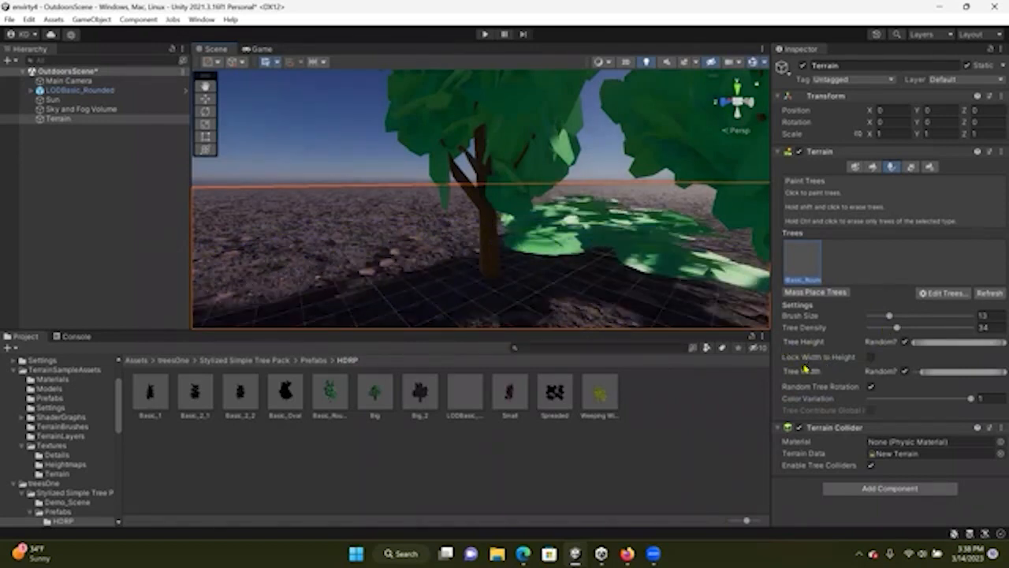
mouse_move(615, 256)
middle_down()
mouse_move(592, 247)
mouse_move(618, 211)
middle_up()
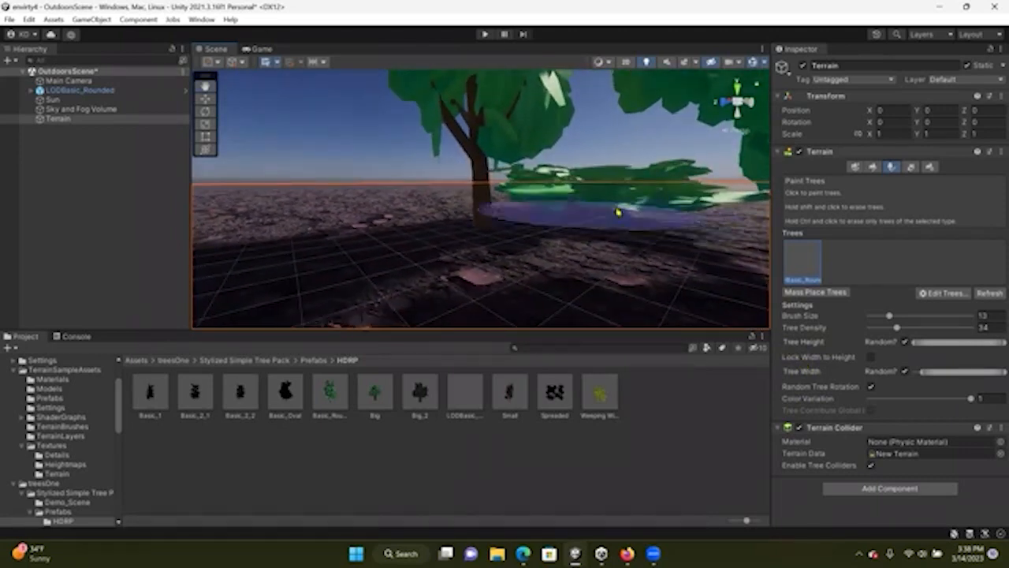
mouse_move(618, 211)
right_down()
mouse_move(446, 187)
mouse_move(532, 192)
right_up()
Set the brush size to 45 and tree density to 68, and turn Lock Width to Height back on
click(905, 316)
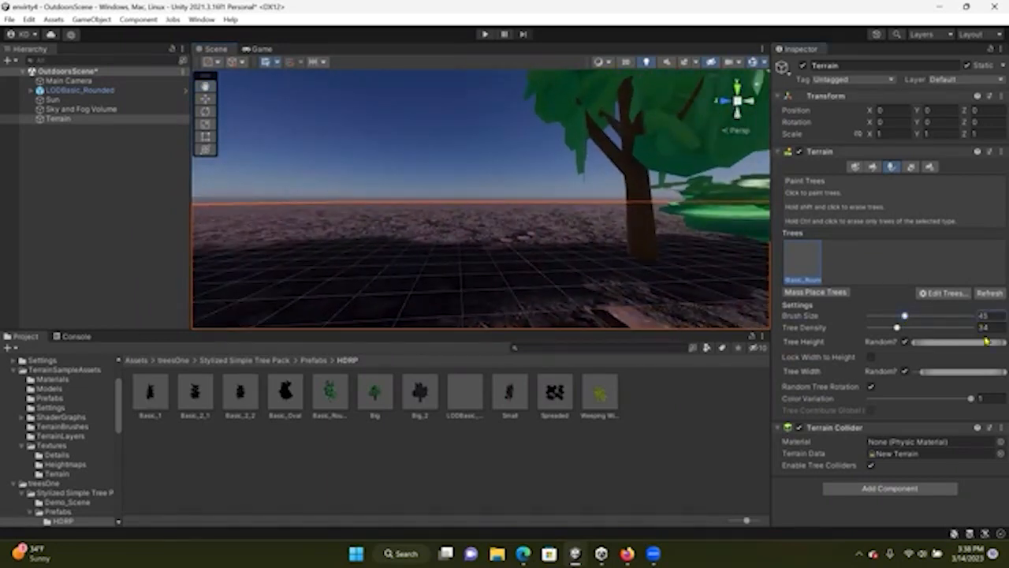
click(957, 328)
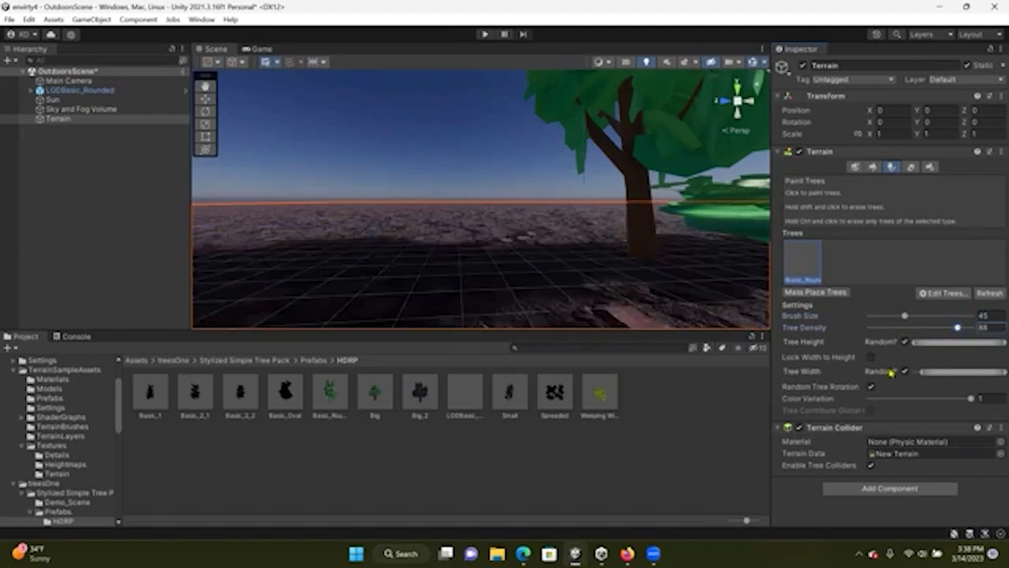
click(870, 358)
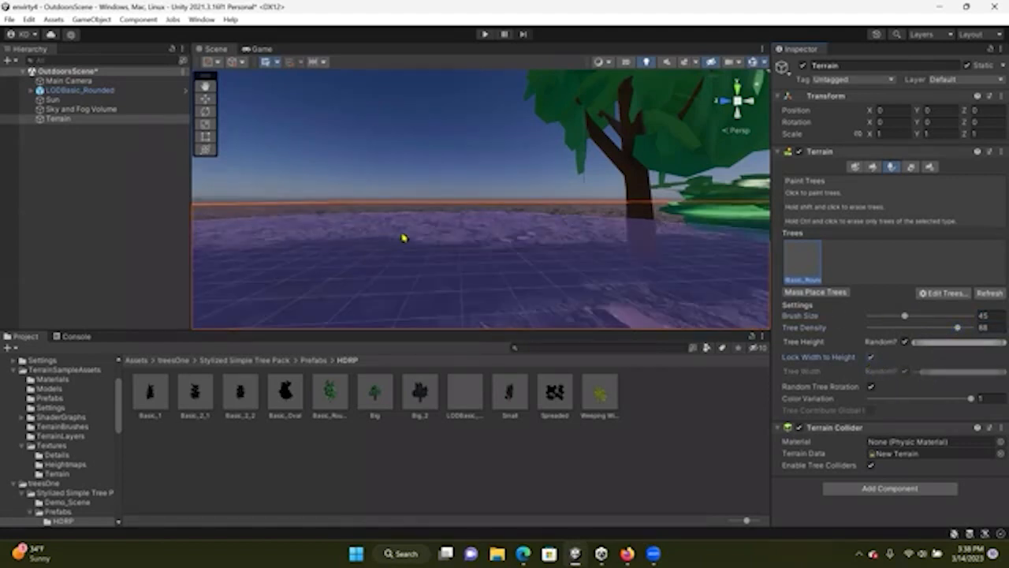